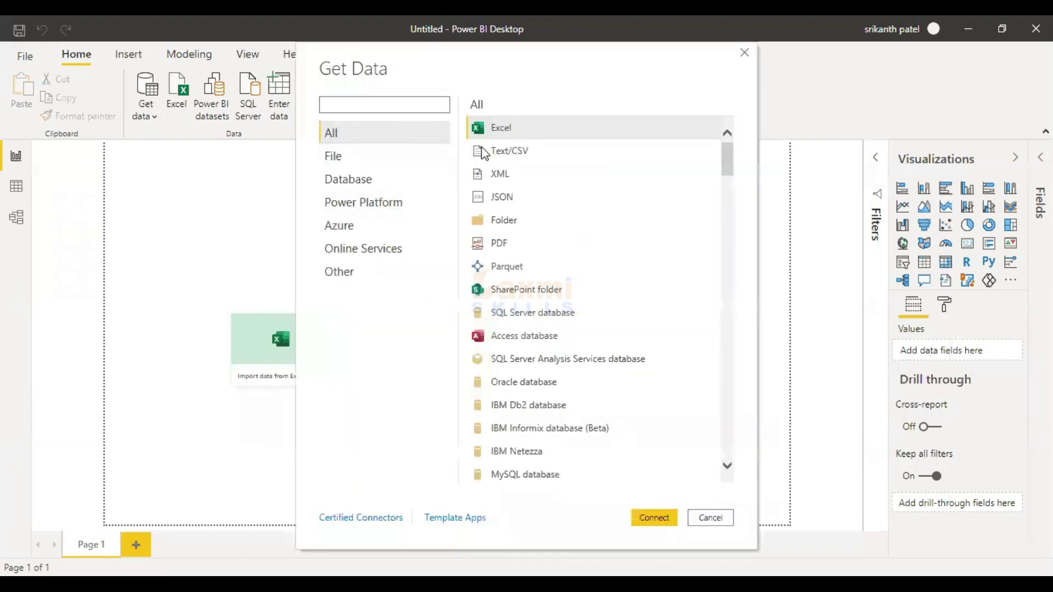
Step: Connect to the Financial Sample Excel workbook, select its financials table and open it for data transformation
left_click(497, 130)
double_click(497, 130)
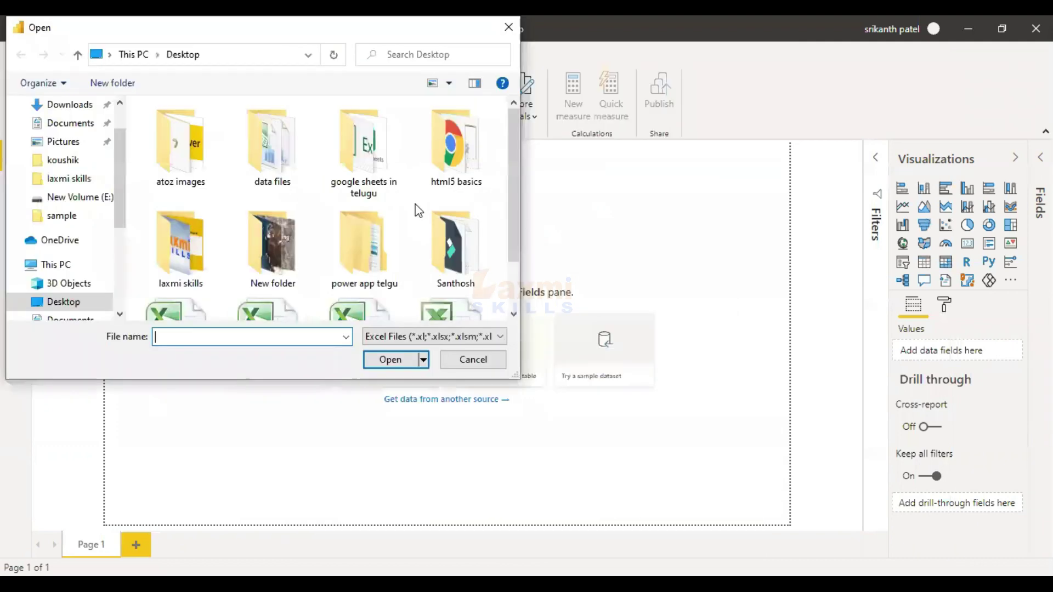
left_click(183, 272)
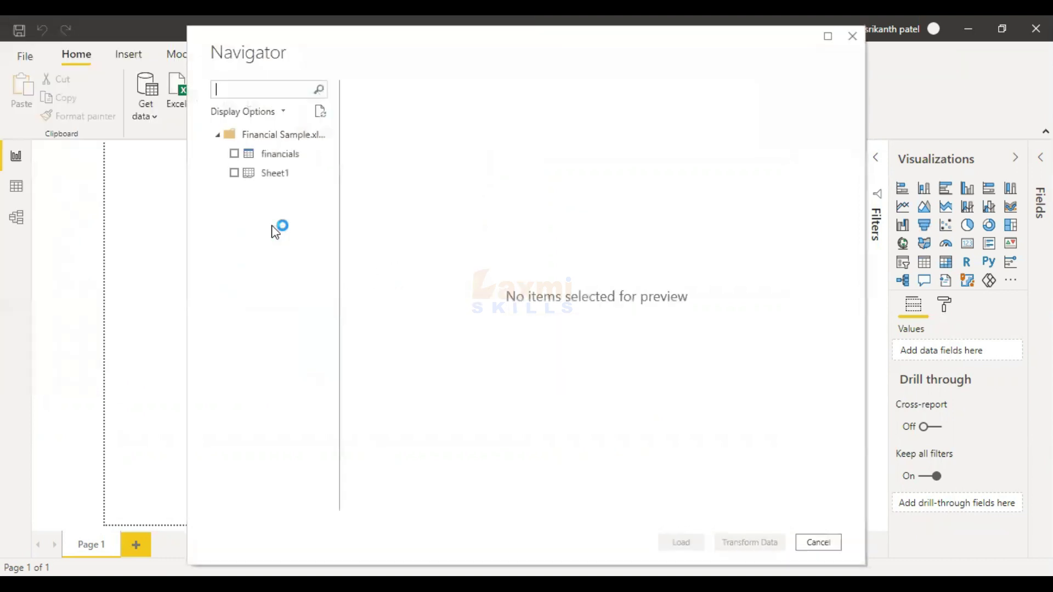
left_click(234, 155)
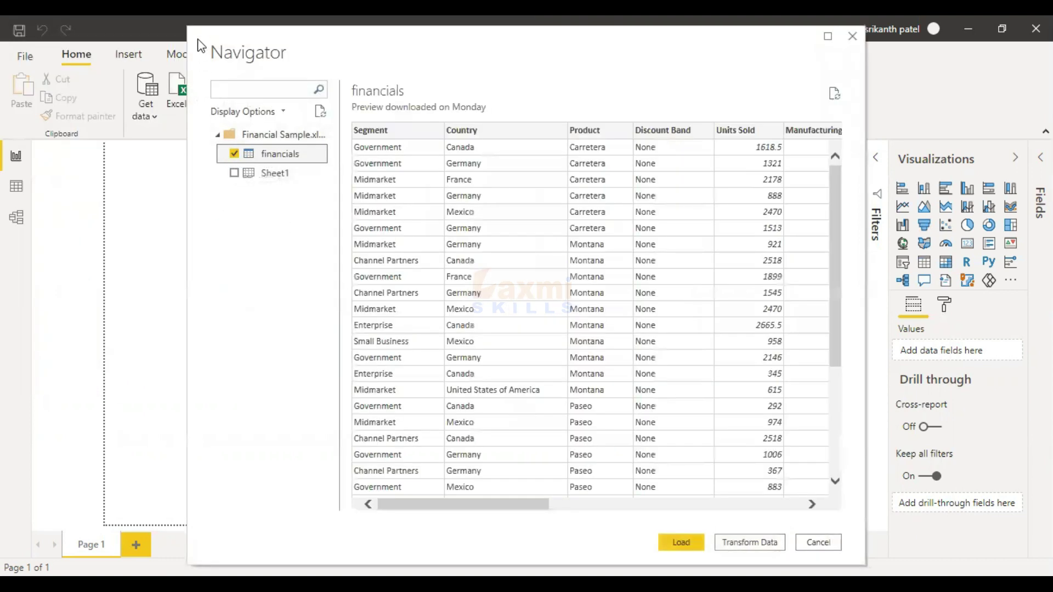
left_click_drag(191, 28, 428, 106)
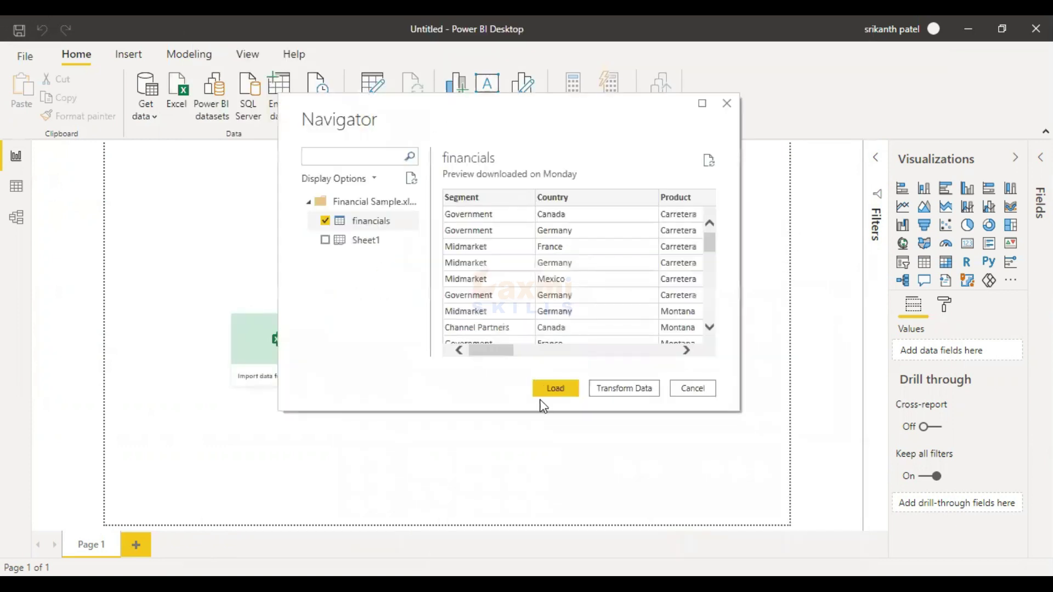
left_click(602, 390)
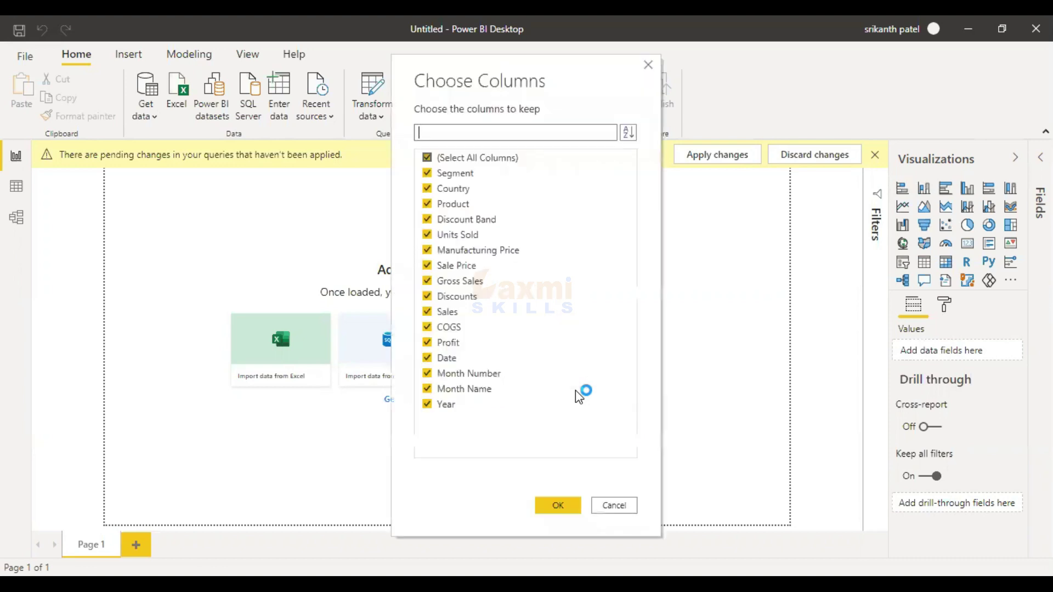
Step: Keep only the Country, Product, Sales, Profit and Date columns of the financials table
left_click(427, 158)
left_click(427, 188)
left_click(427, 204)
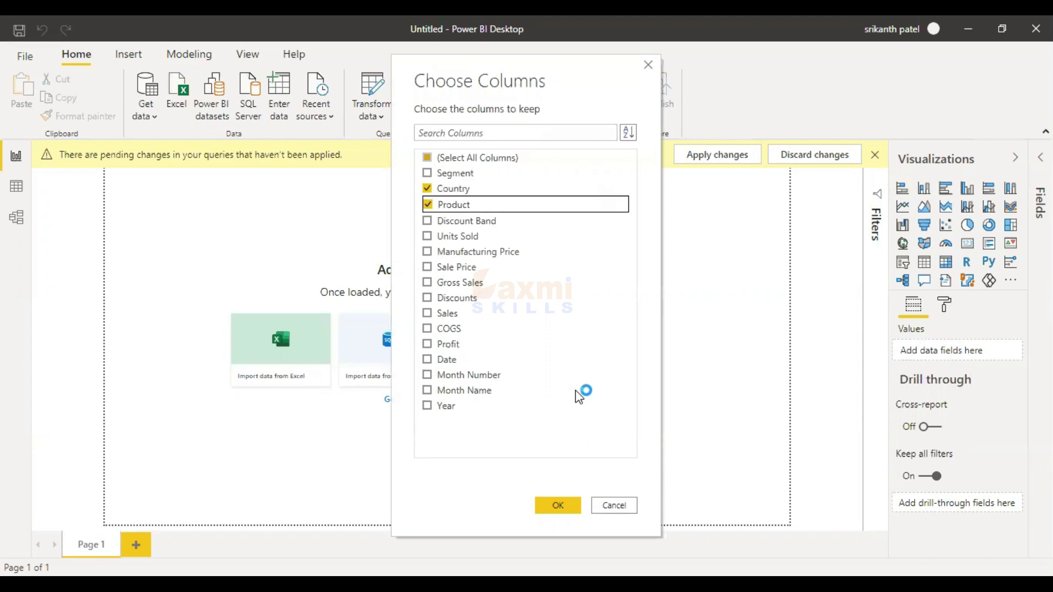
left_click(427, 343)
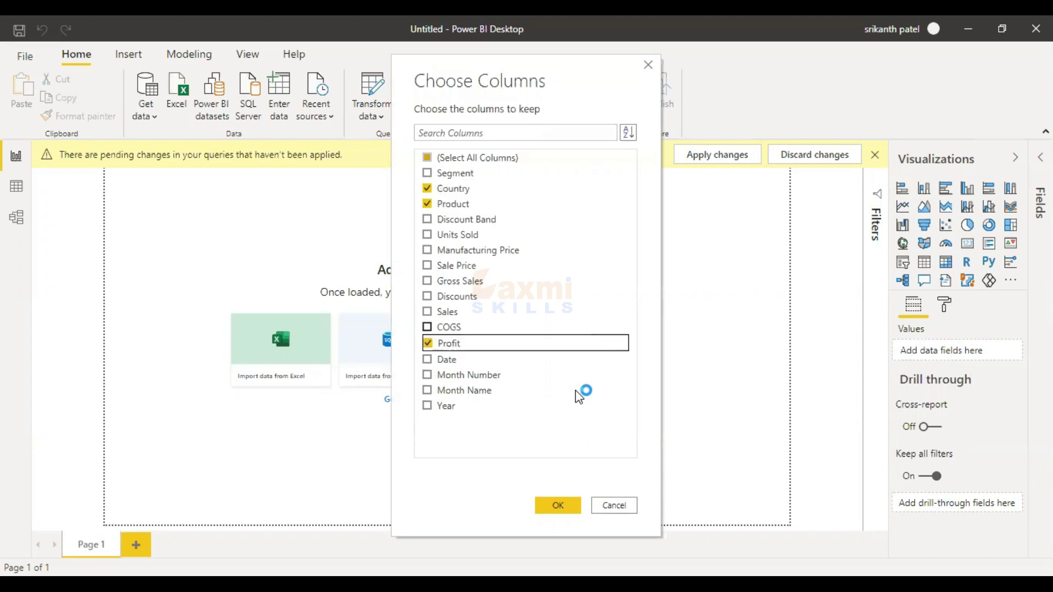
left_click(427, 312)
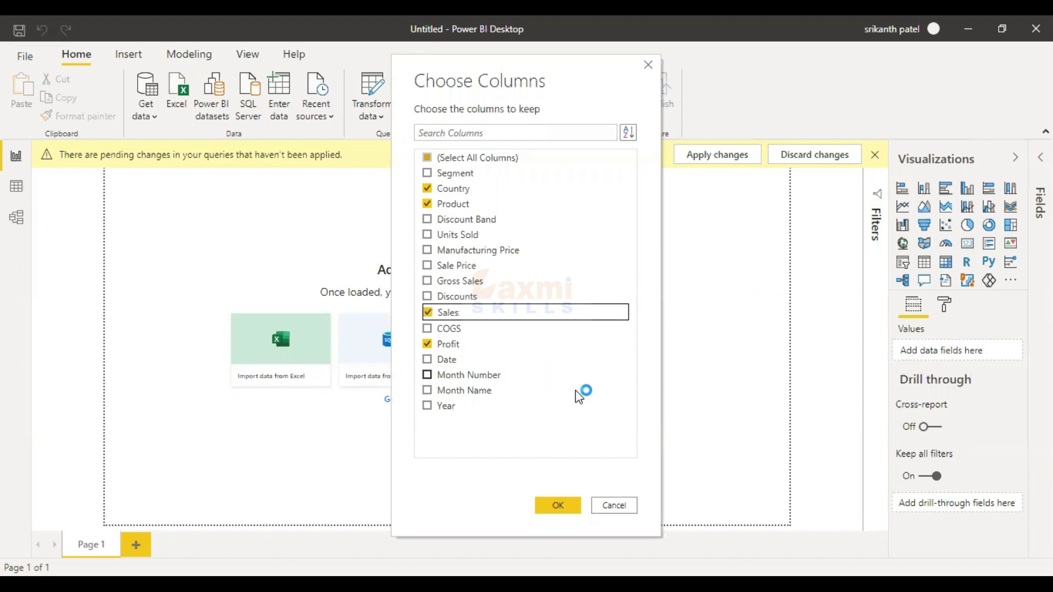
left_click(427, 360)
left_click(558, 505)
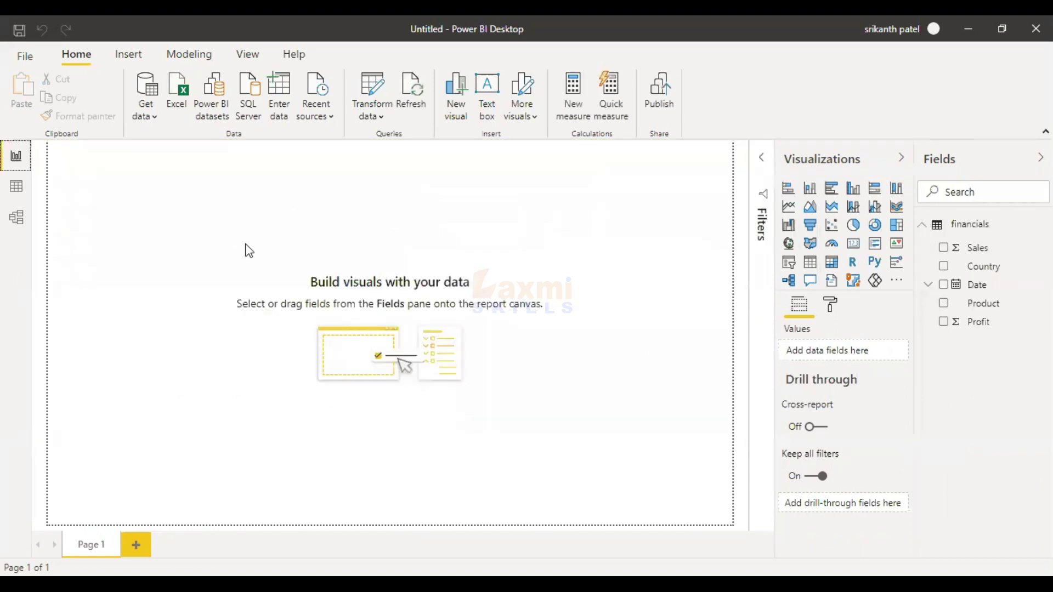
Step: Create a new measure in the financials table and name it "sum of sales"
left_click(210, 57)
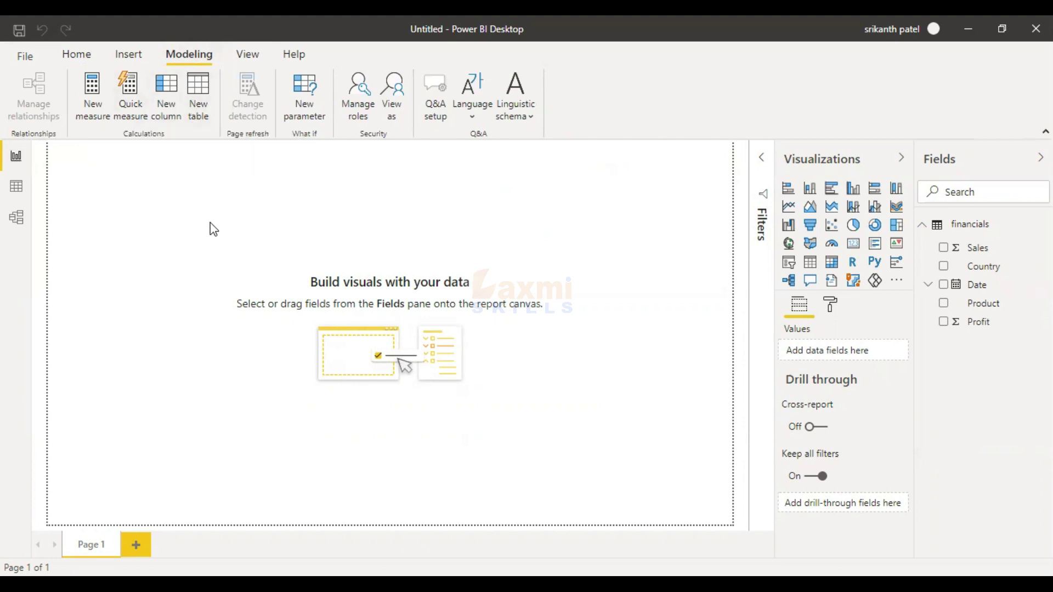
left_click(92, 101)
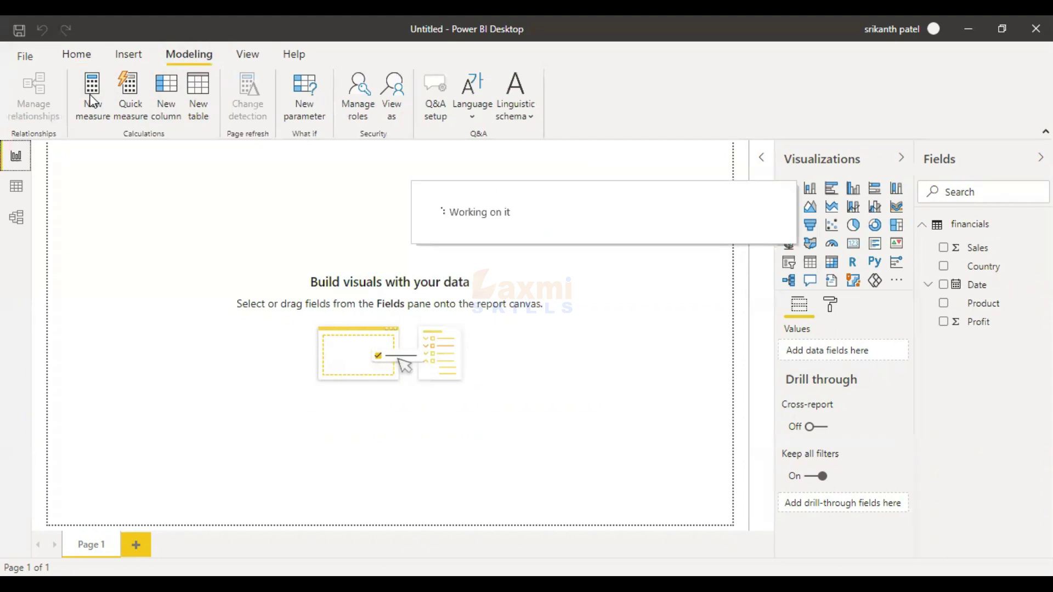
left_click(182, 156)
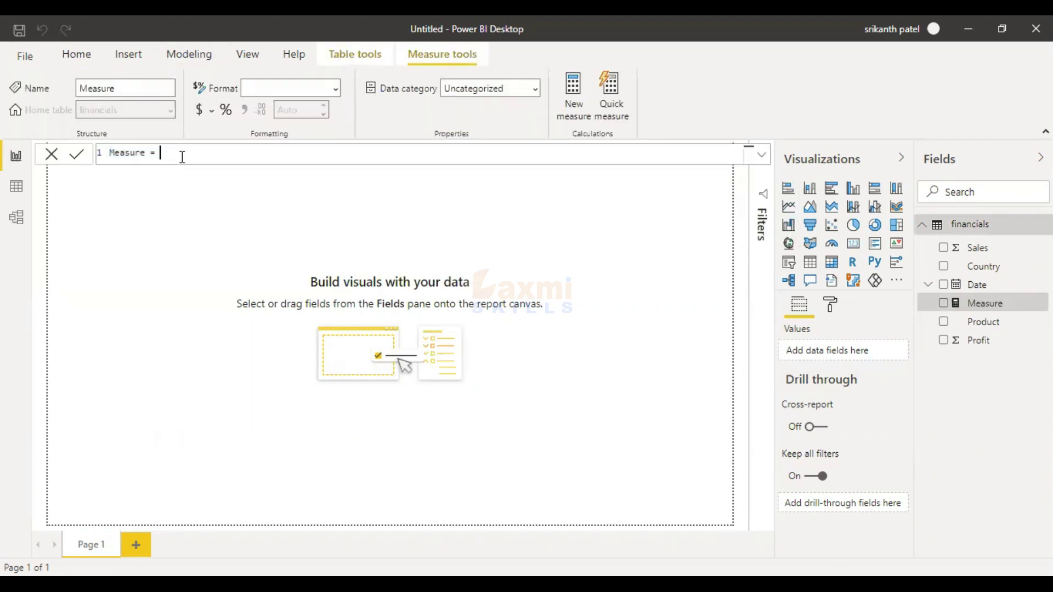
left_click_drag(144, 154, 108, 159)
type("sum of sales")
Step: Define the sum of sales measure as SUM(financials[Country]) and commit the formula
key("Right")
key("Right")
key("Right")
type("s")
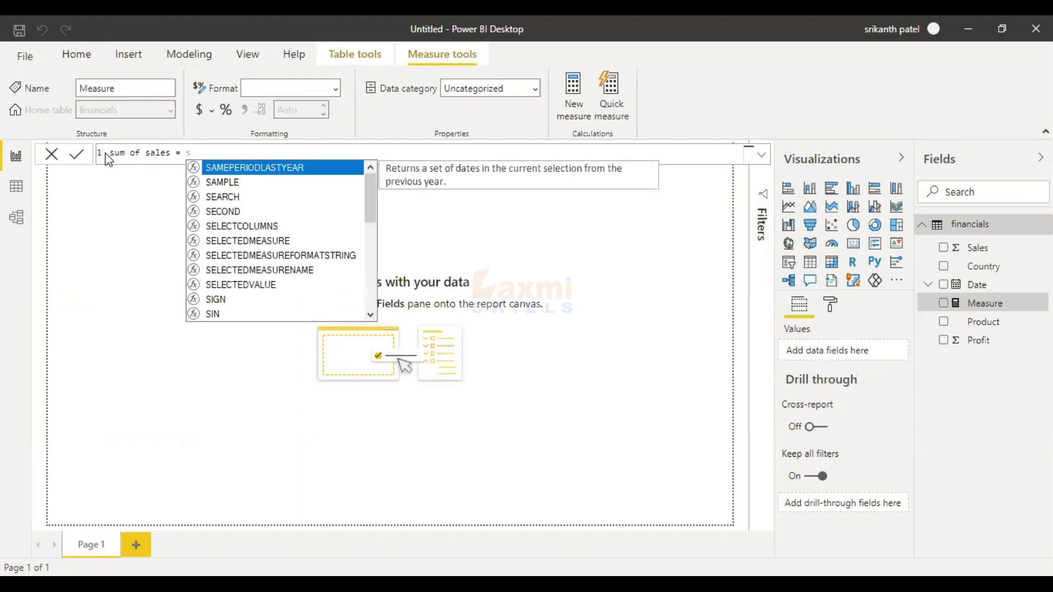
type("um")
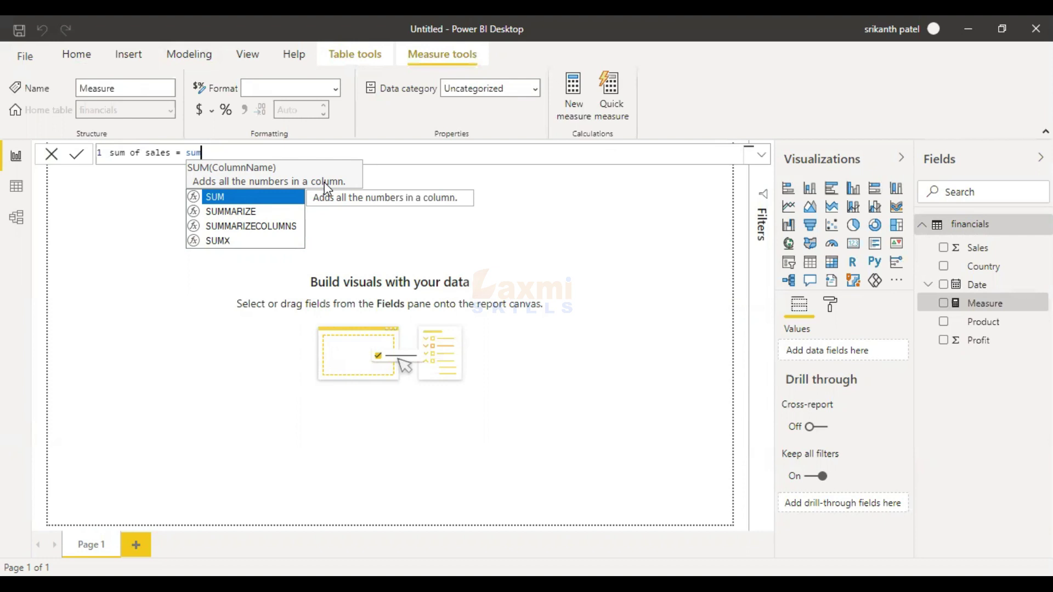
key("Tab")
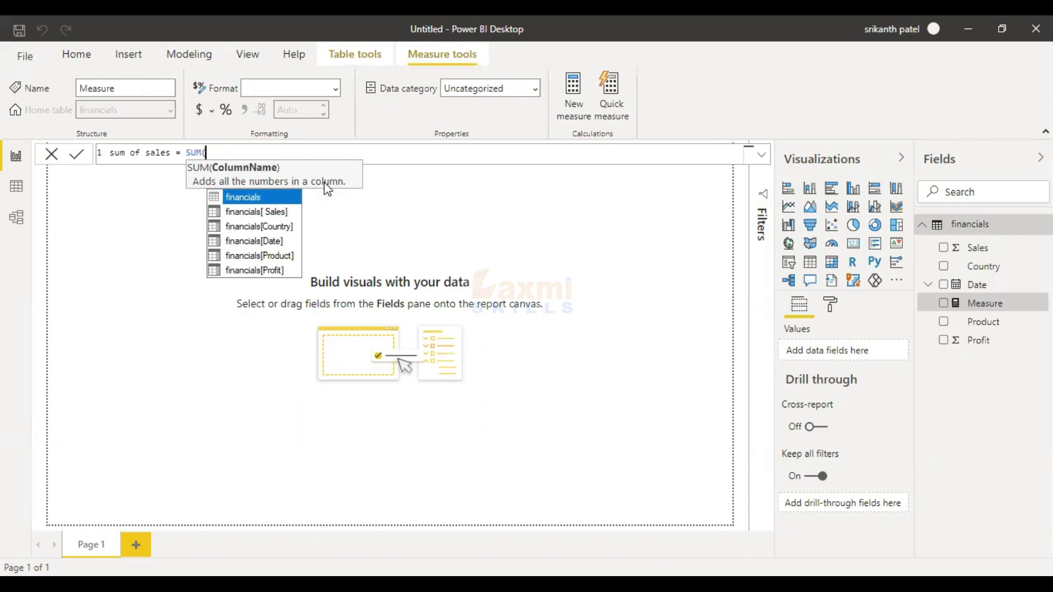
key("Down")
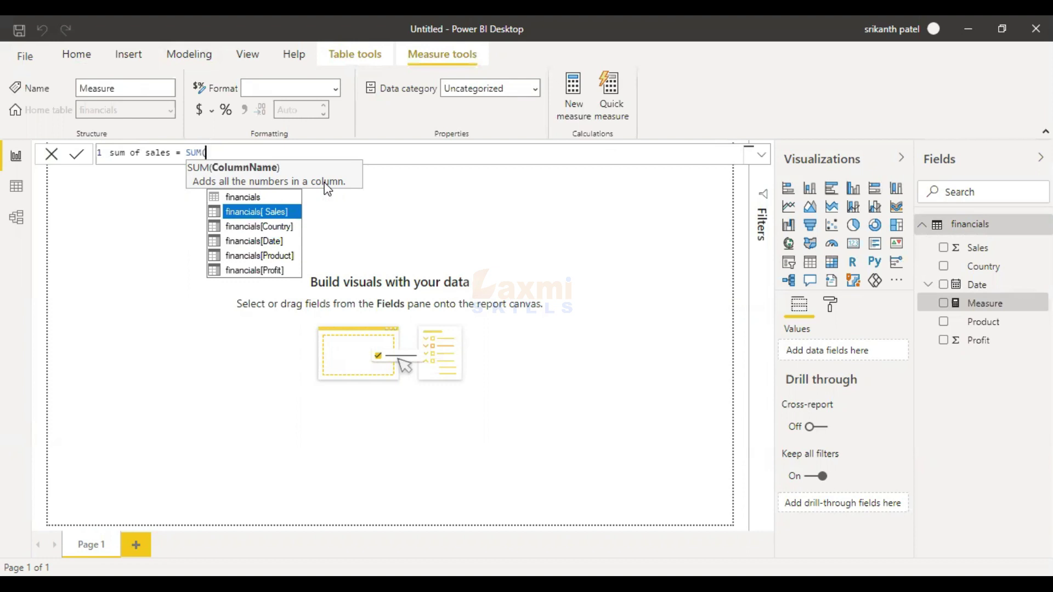
key("Down")
key("Tab")
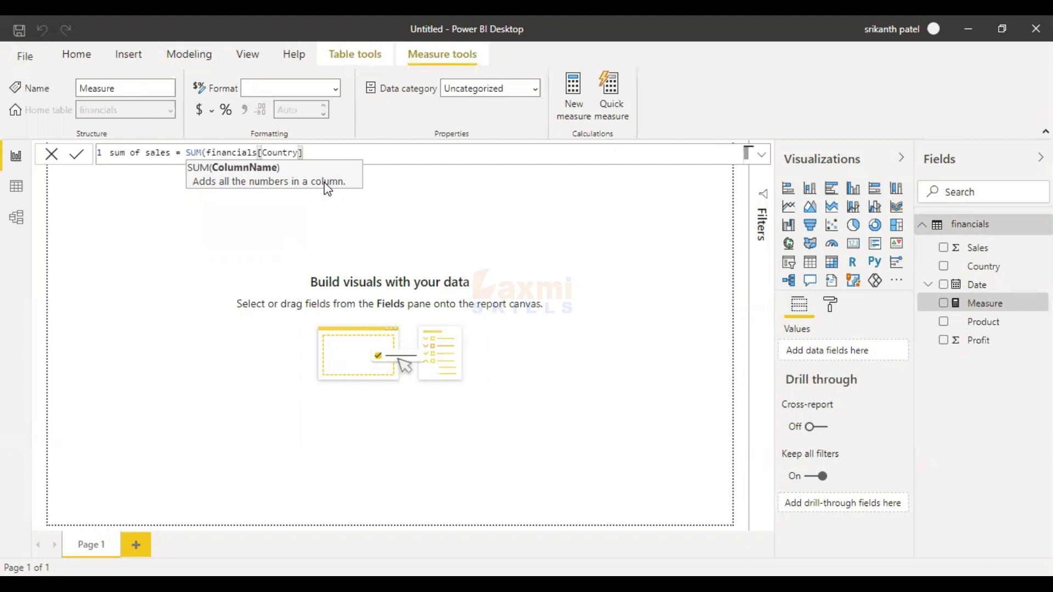
type(")")
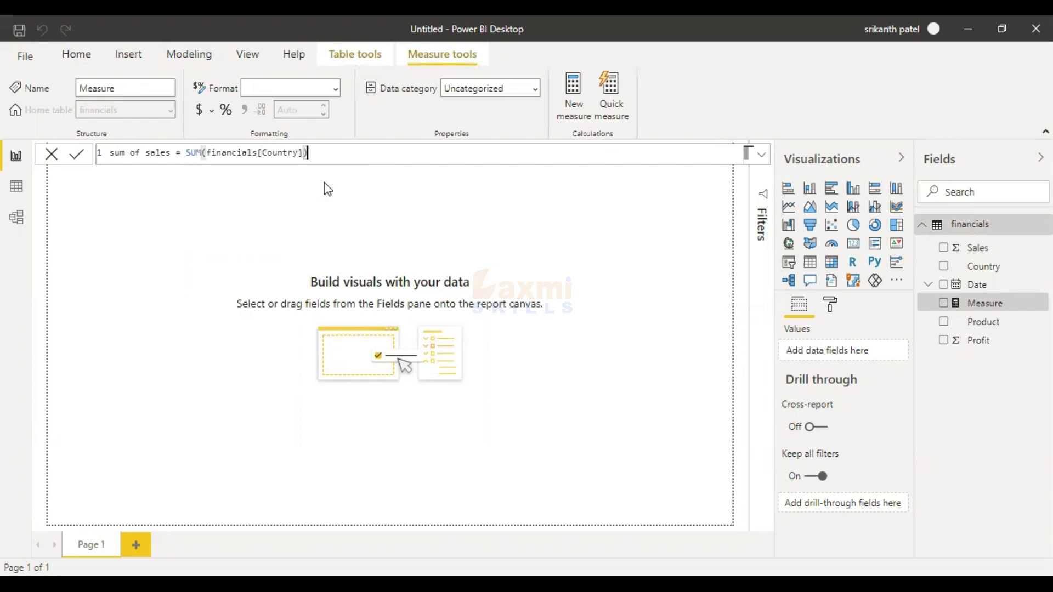
key("Return")
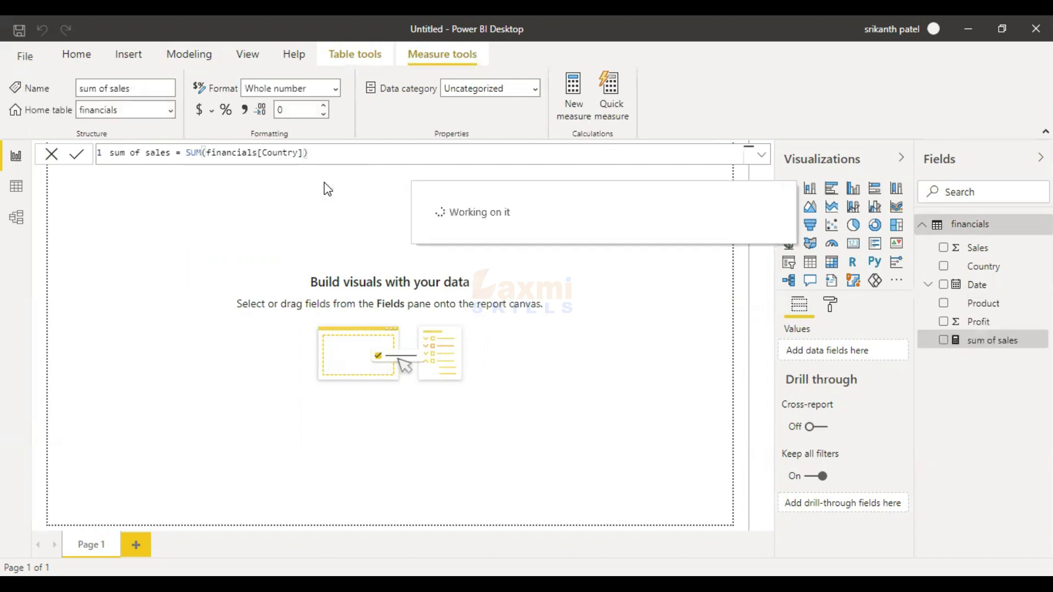
left_click(374, 237)
Step: Add a card visual showing the sum of sales measure, move it away from the page corner and make it wider and shorter
left_click(851, 246)
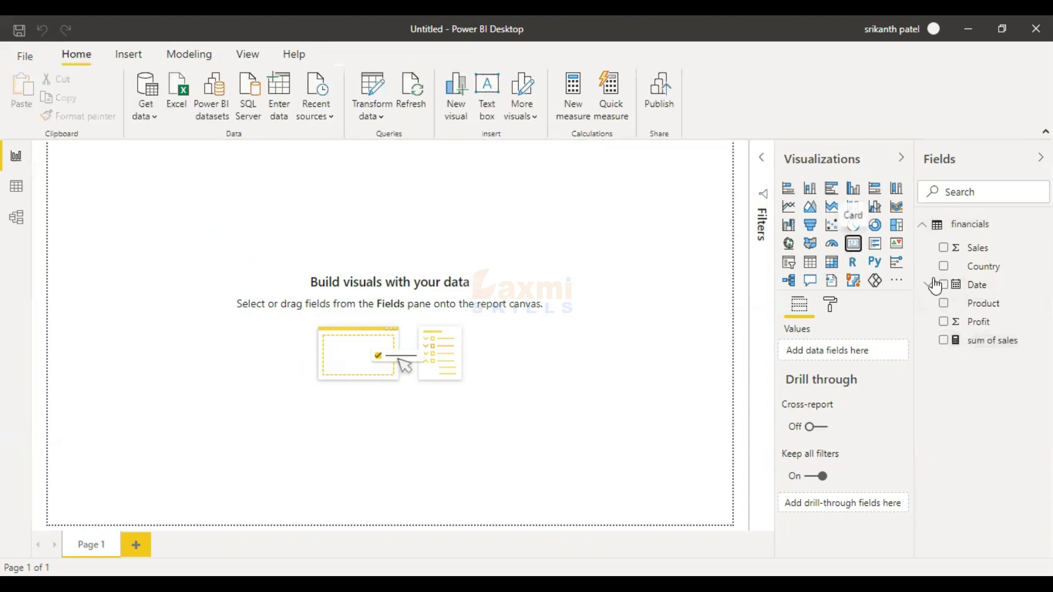
left_click(943, 340)
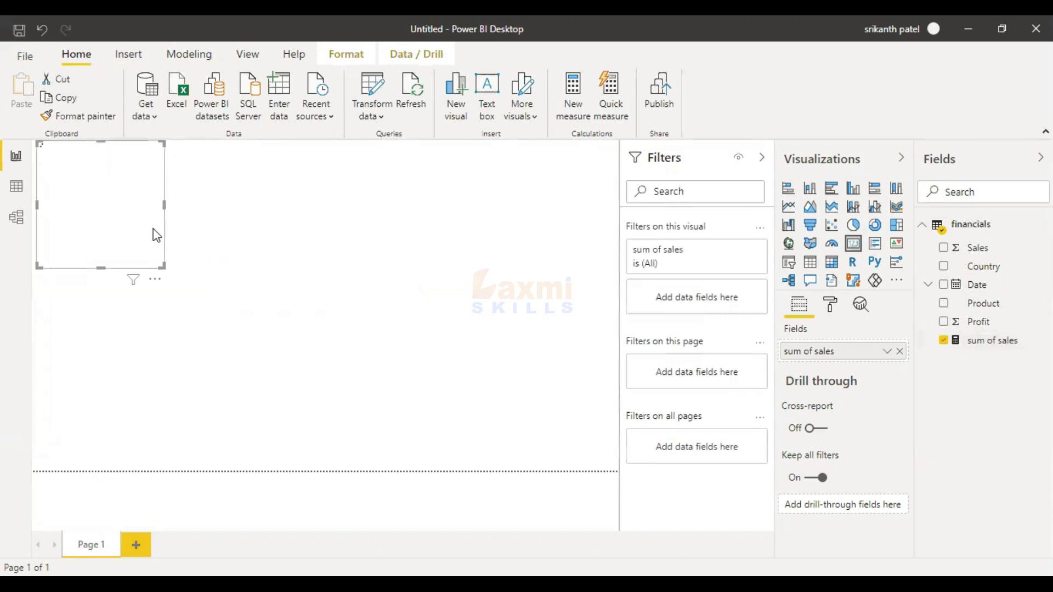
left_click_drag(153, 231, 237, 263)
left_click_drag(265, 310, 292, 254)
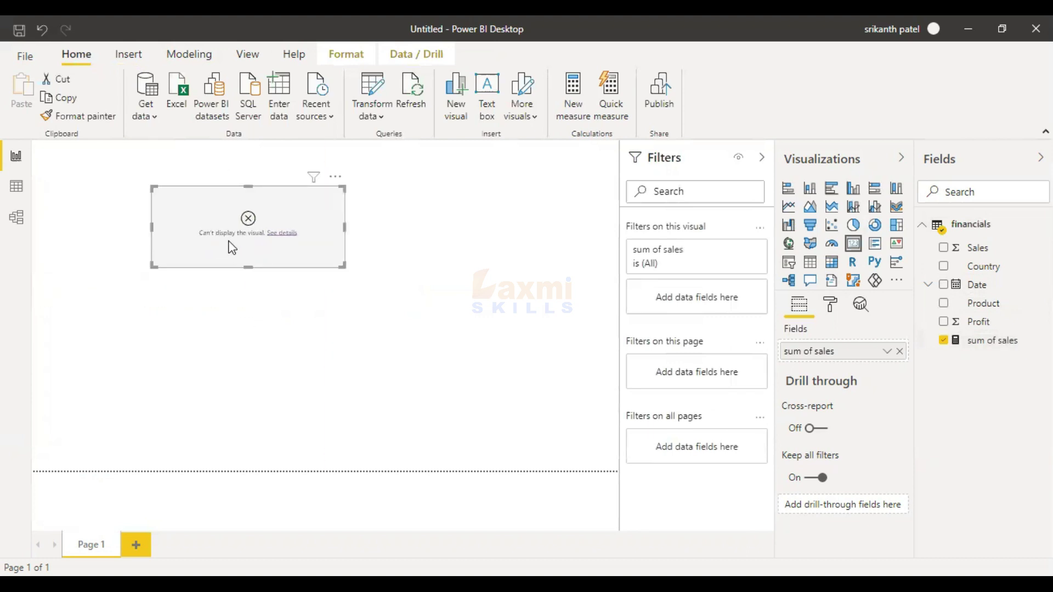
Step: Examine the error details of the sum of sales card, close them and shift the card slightly
left_click(279, 233)
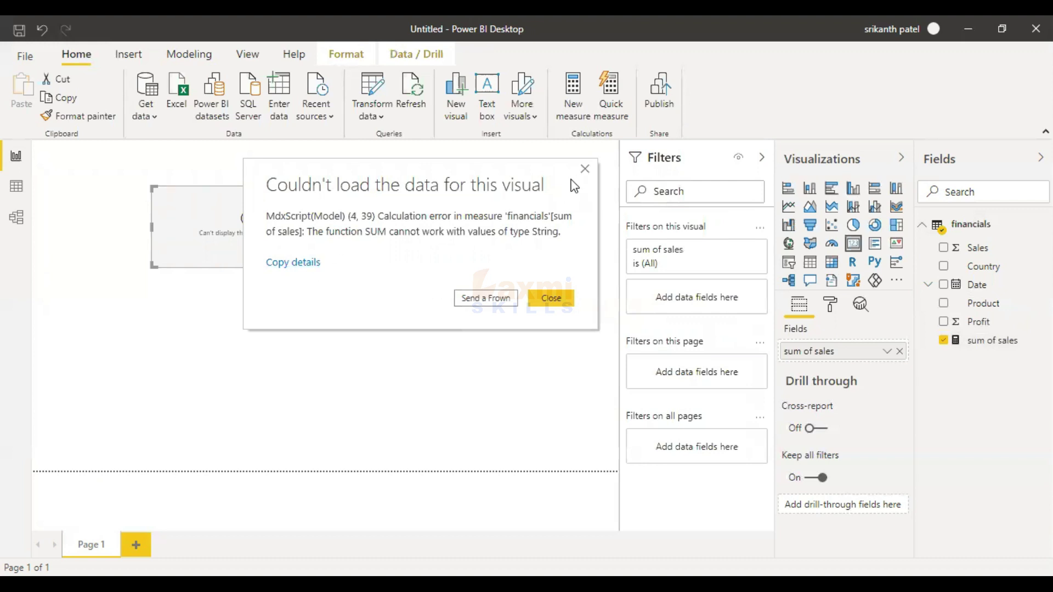
left_click(584, 169)
left_click_drag(285, 242, 315, 257)
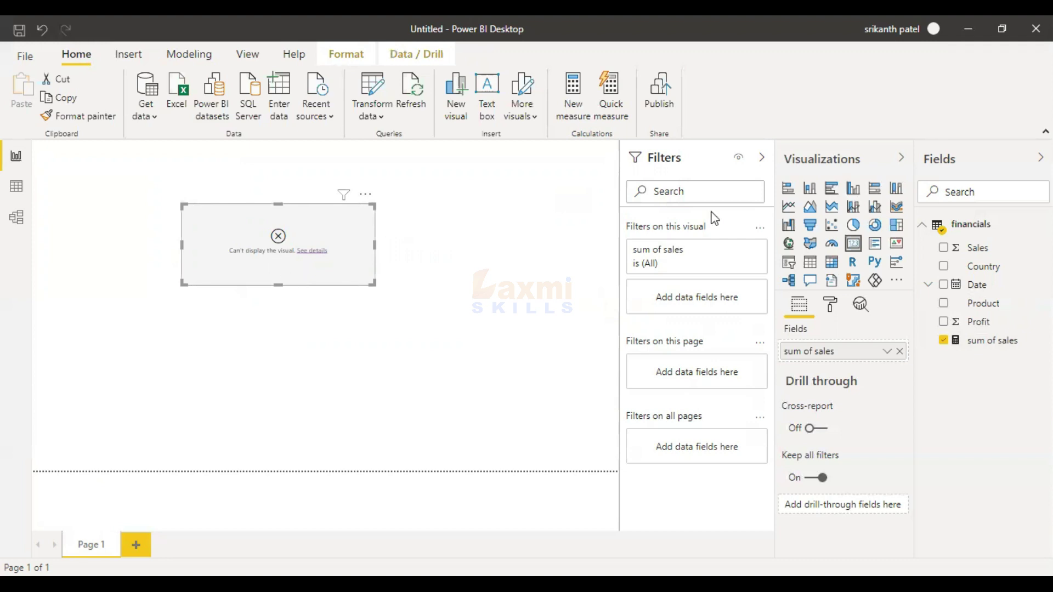
Step: Edit the sum of sales measure so that it reads SUM(financials[ Sales])
left_click(966, 343)
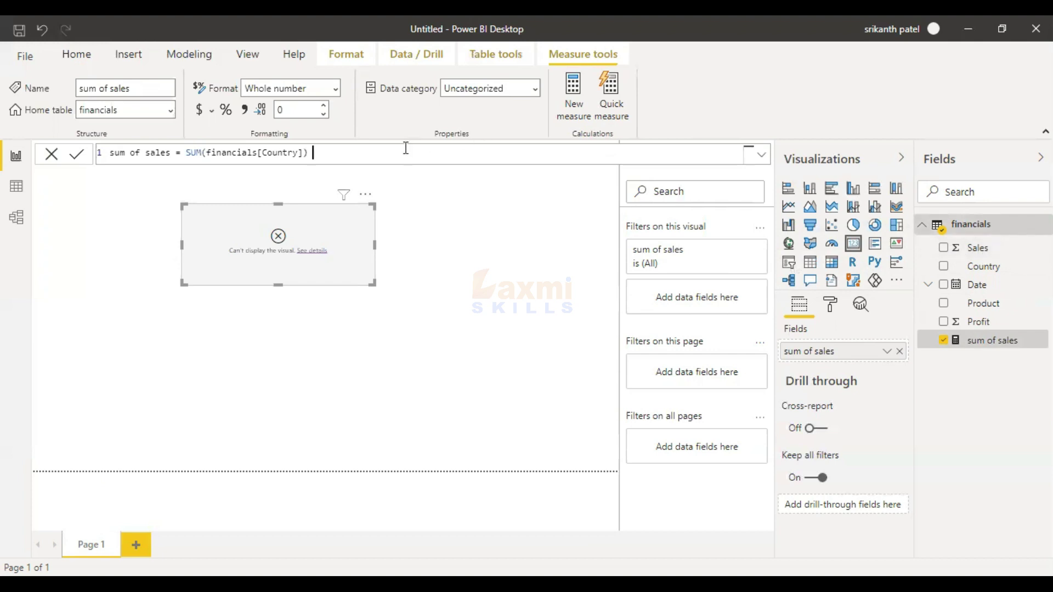
key("BackSpace")
key("BackSpace")
key("BackSpace")
key("BackSpace")
key("BackSpace")
key("BackSpace")
key("BackSpace")
key("BackSpace")
key("BackSpace")
key("BackSpace")
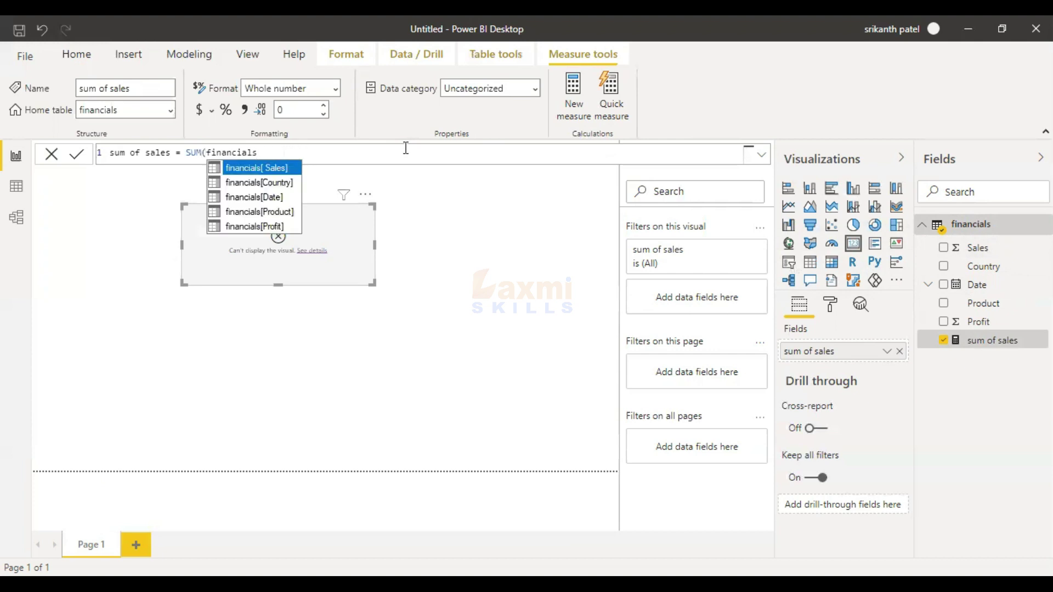
type("Sales])")
key("Return")
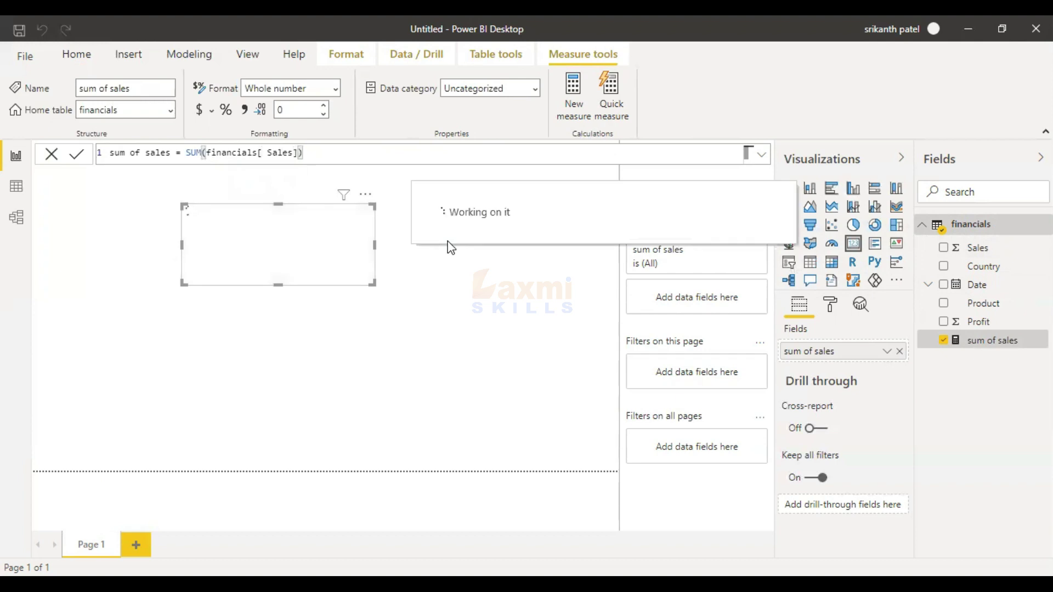
Step: Move the sum of sales card to the upper right of the report page and shrink it
left_click_drag(296, 247, 453, 254)
left_click_drag(364, 262, 438, 255)
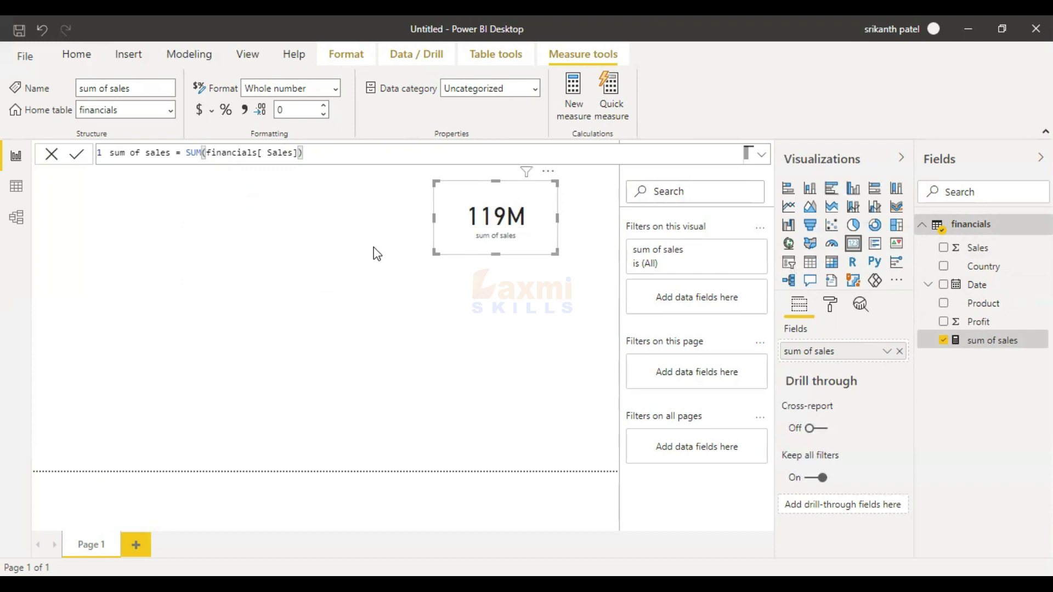
left_click(354, 246)
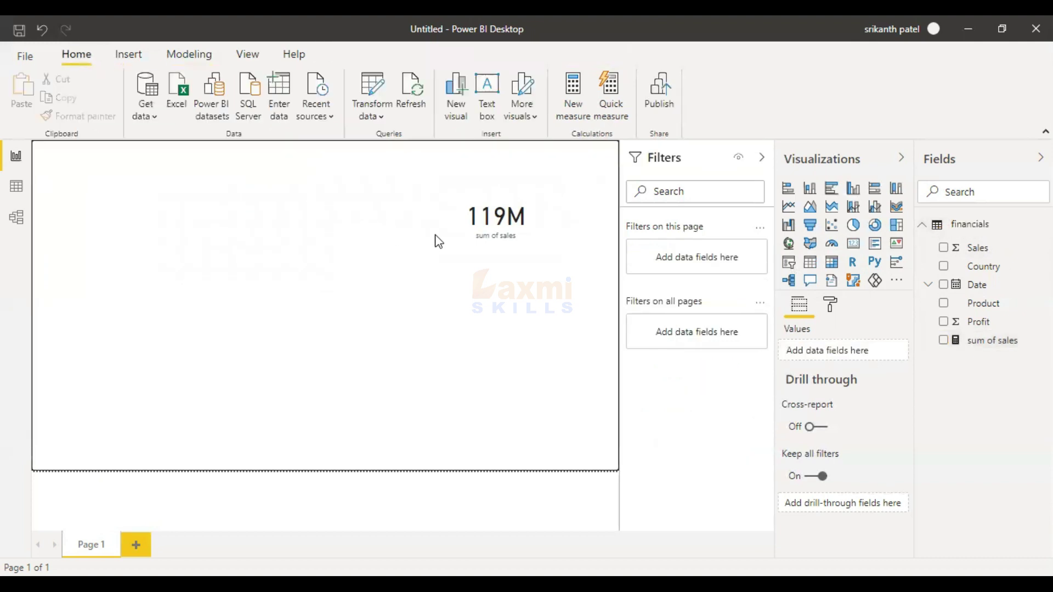
left_click(502, 230)
mouse_move(433, 254)
left_mouse_down()
mouse_move(442, 235)
mouse_move(435, 251)
left_mouse_up()
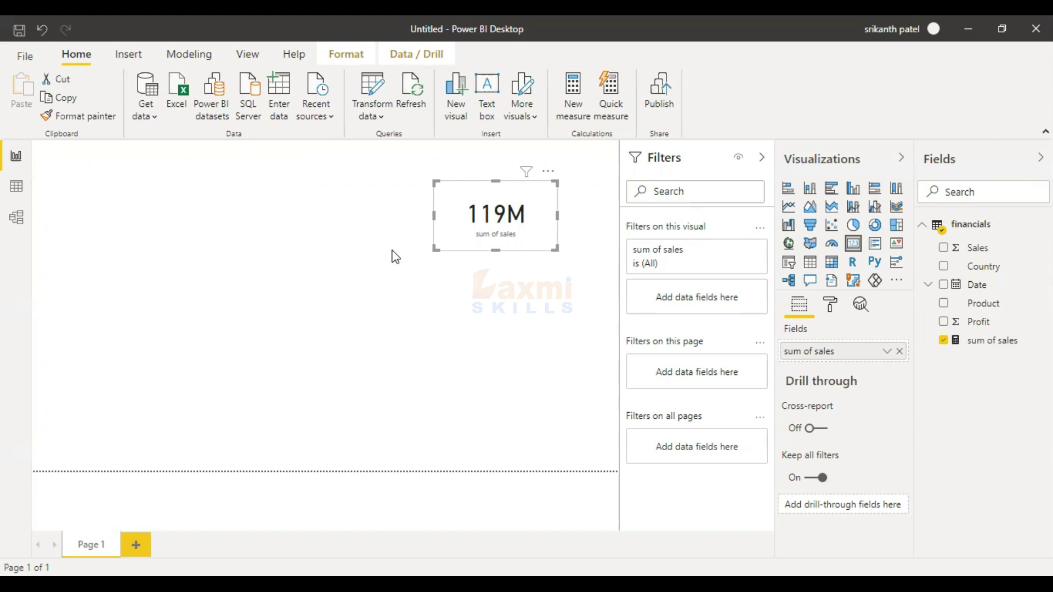
left_click(338, 240)
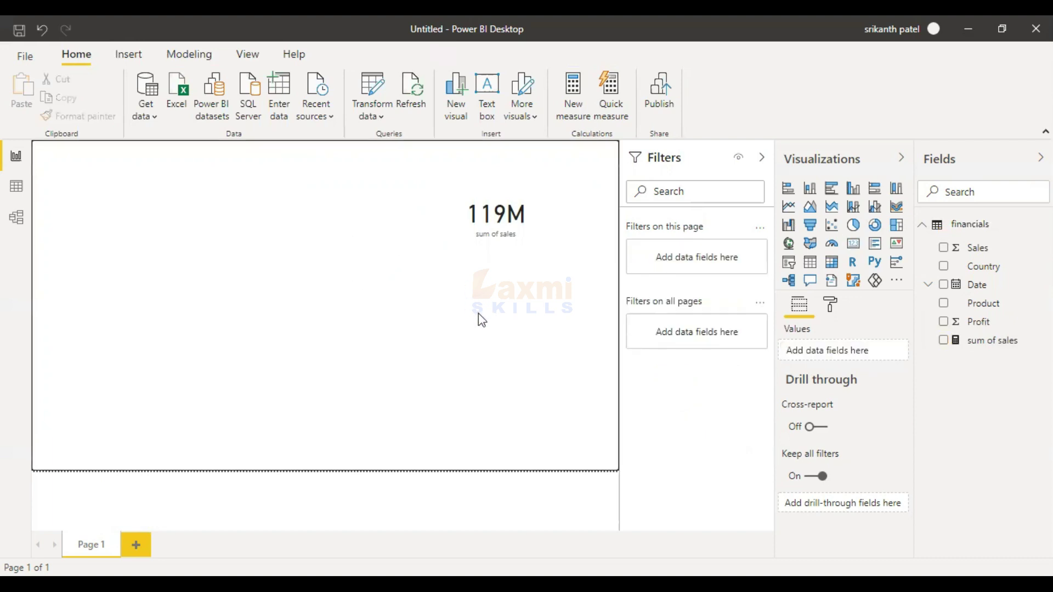
Step: Create a new measure named today with the formula TODAY()
left_click(570, 93)
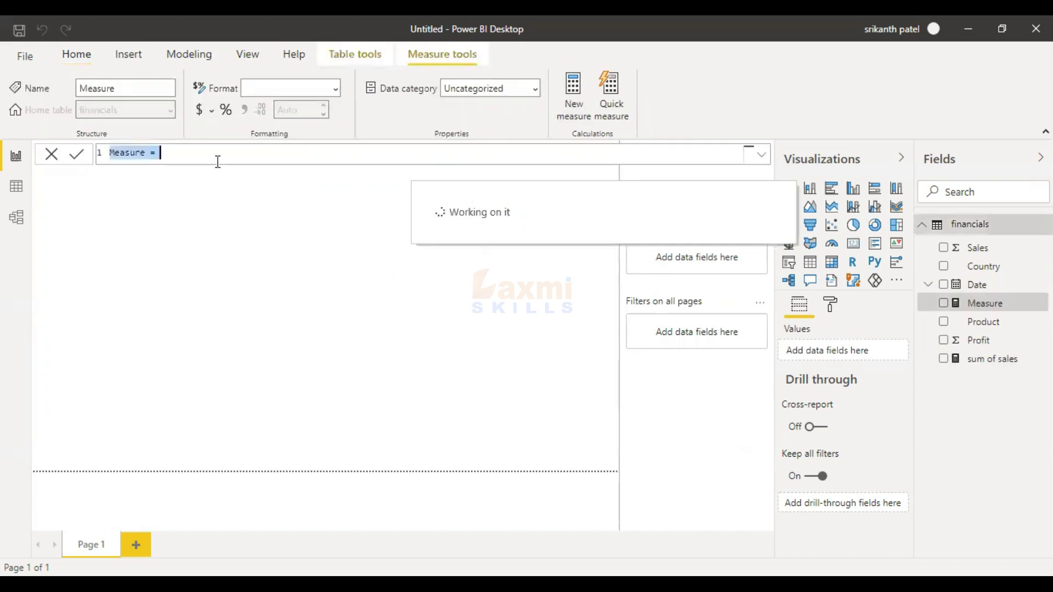
type("today = tod")
key("Tab")
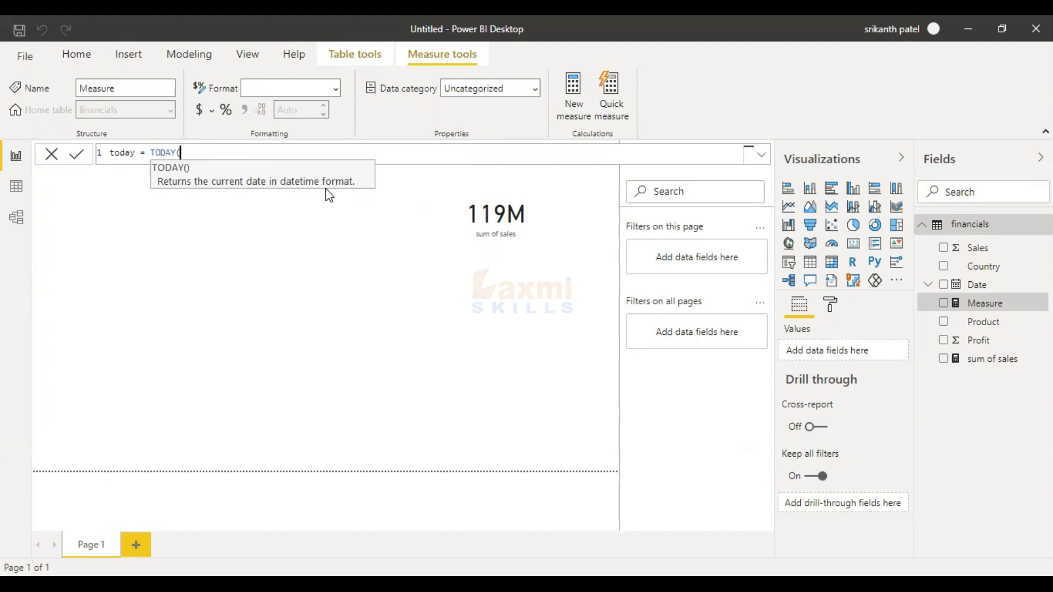
type(")")
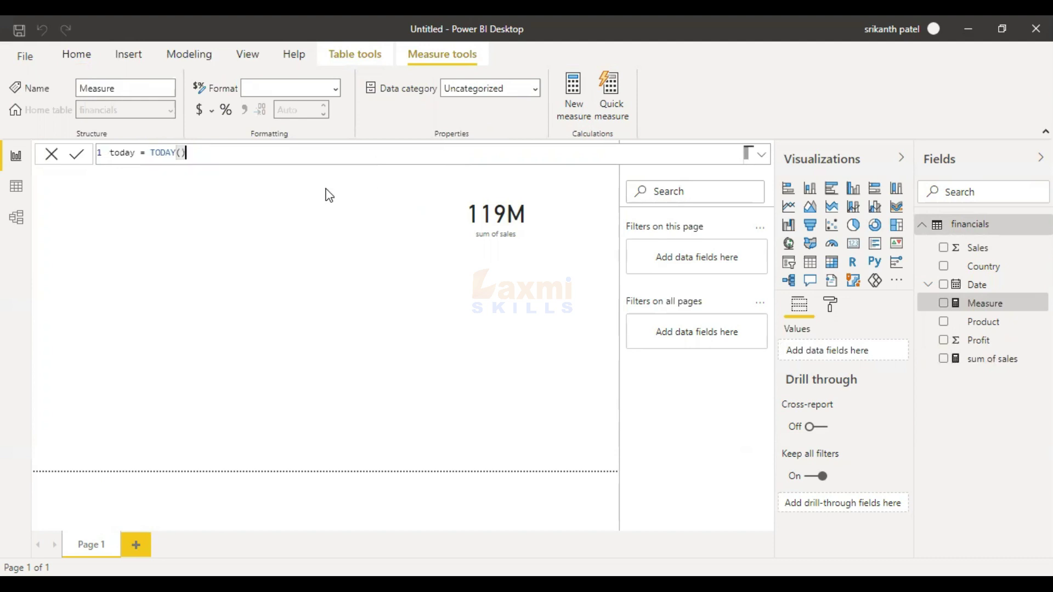
key("Return")
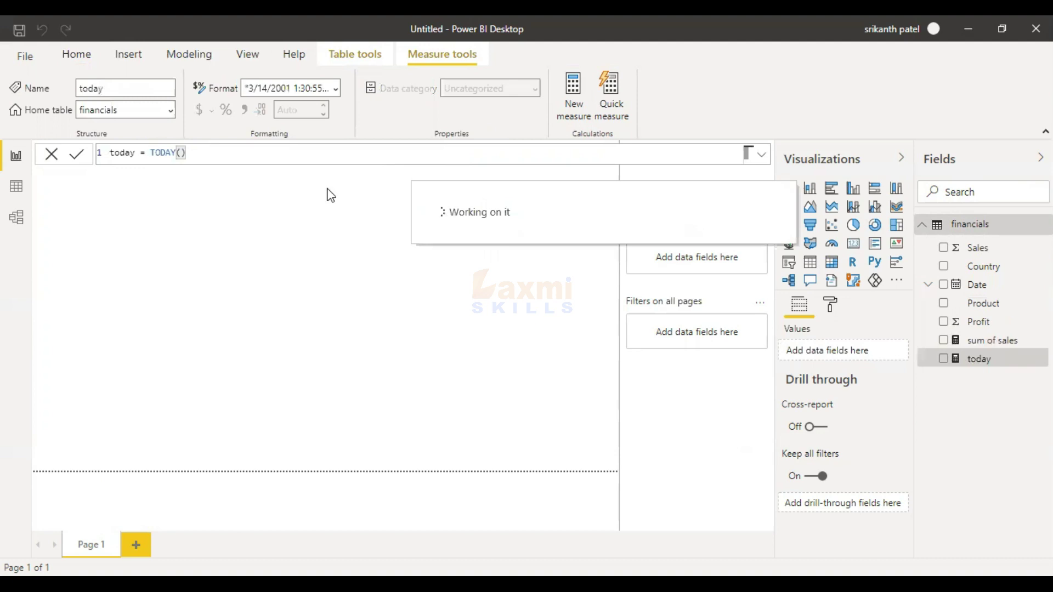
Step: Display the today measure in a card, resize it and place it at the top of the report page beside the sum of sales card
left_click(845, 245)
left_click(928, 360)
left_click_drag(225, 329, 183, 195)
left_click_drag(200, 319, 376, 263)
left_click_drag(343, 230, 432, 202)
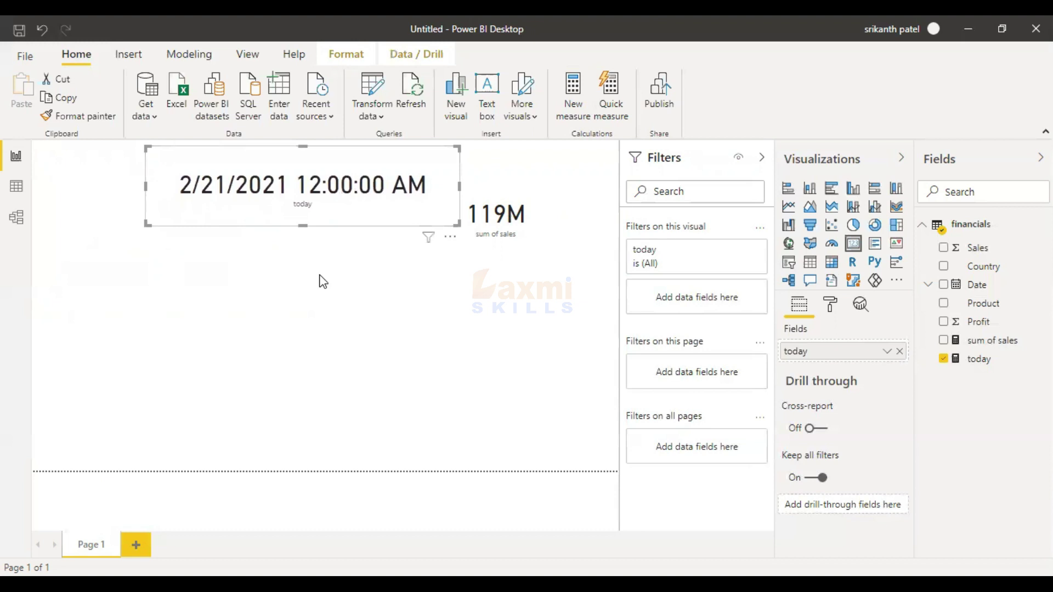
Step: Try to add a calculated column named today with the formula TODAY() to the financials table in the data view
left_click(16, 189)
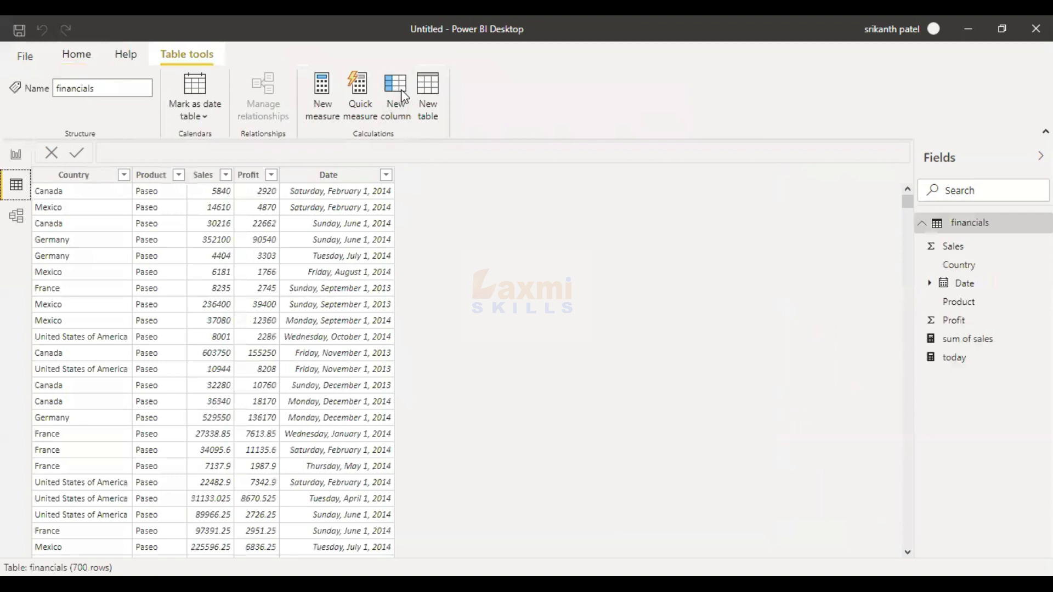
left_click(400, 89)
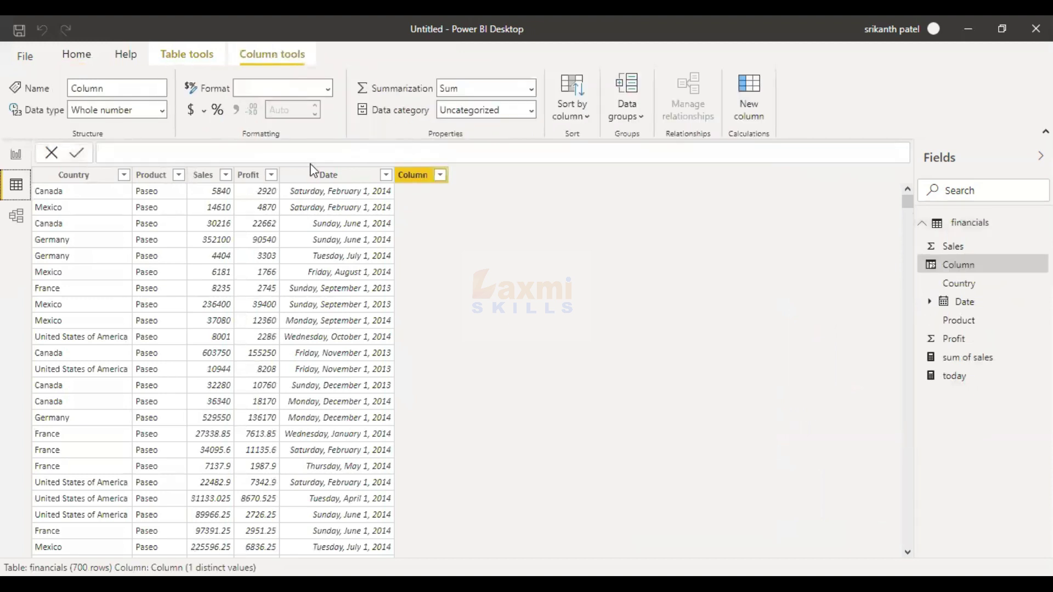
type("today")
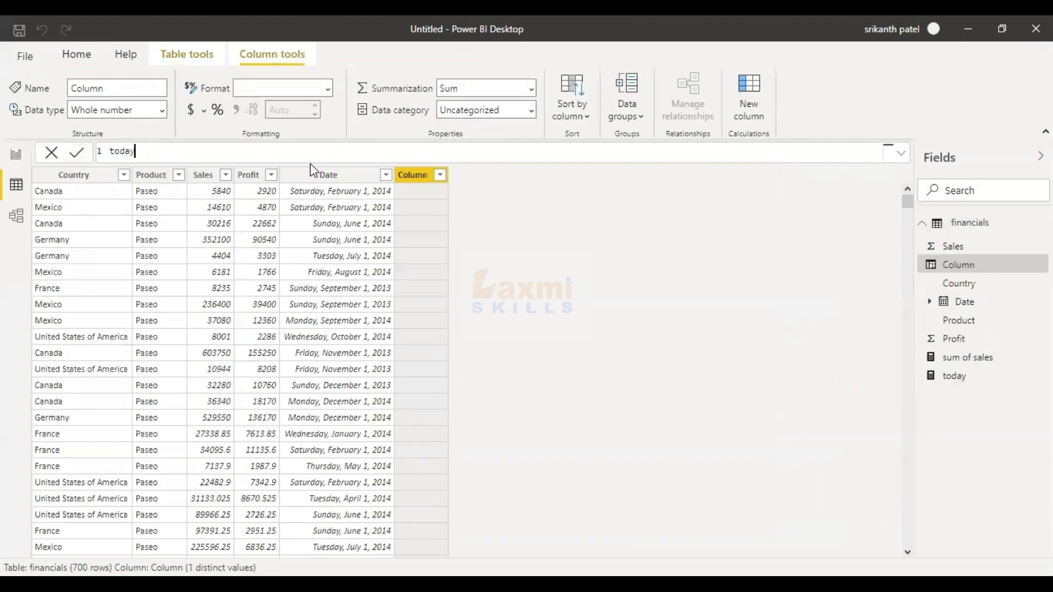
type(" = [to")
key("Tab")
key("BackSpace")
key("BackSpace")
key("BackSpace")
key("BackSpace")
key("BackSpace")
key("BackSpace")
key("BackSpace")
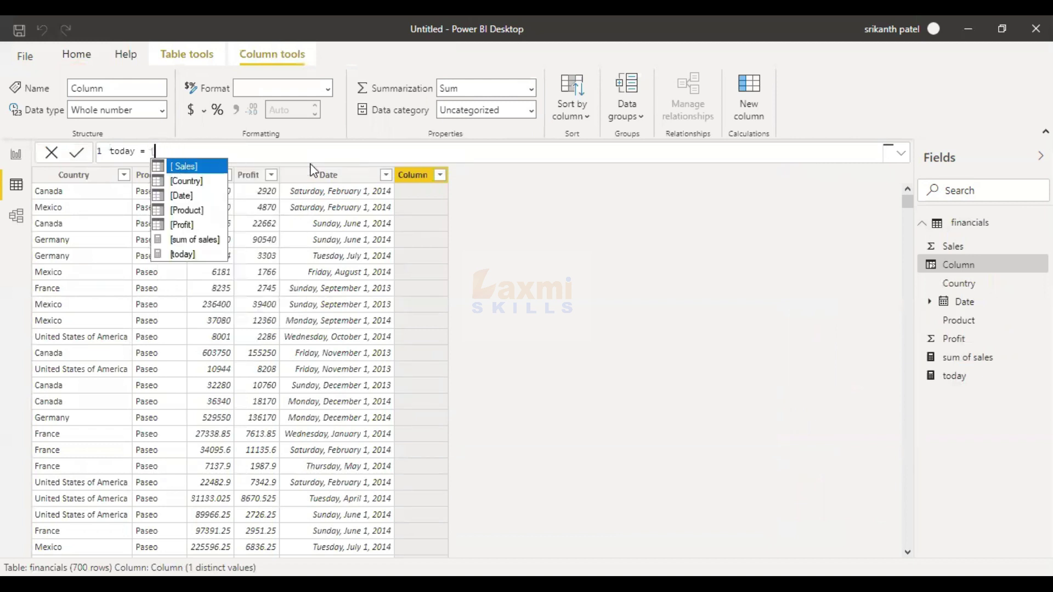
type("tod")
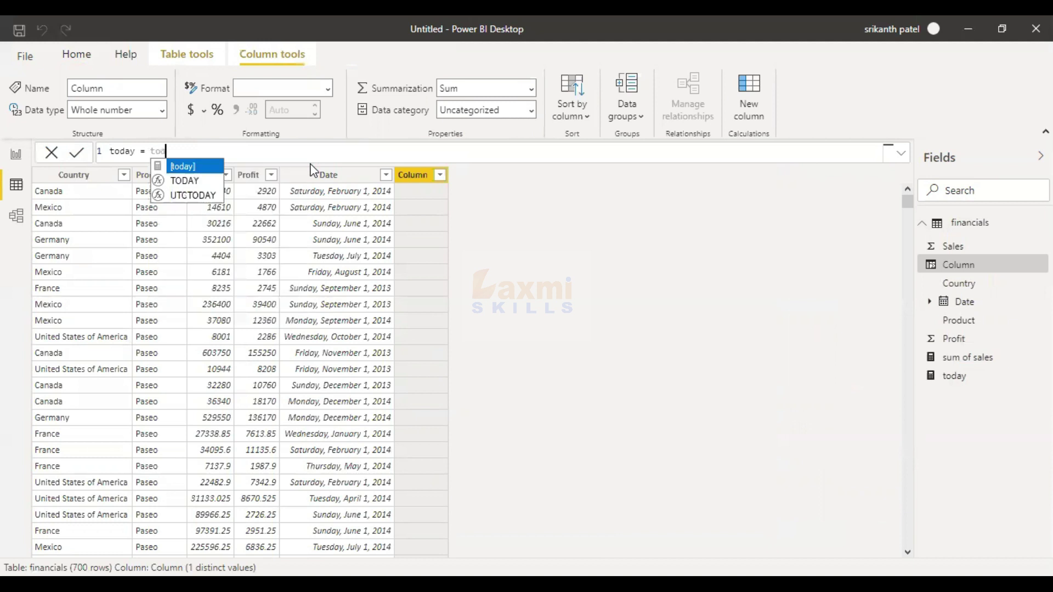
key("Tab")
type(")")
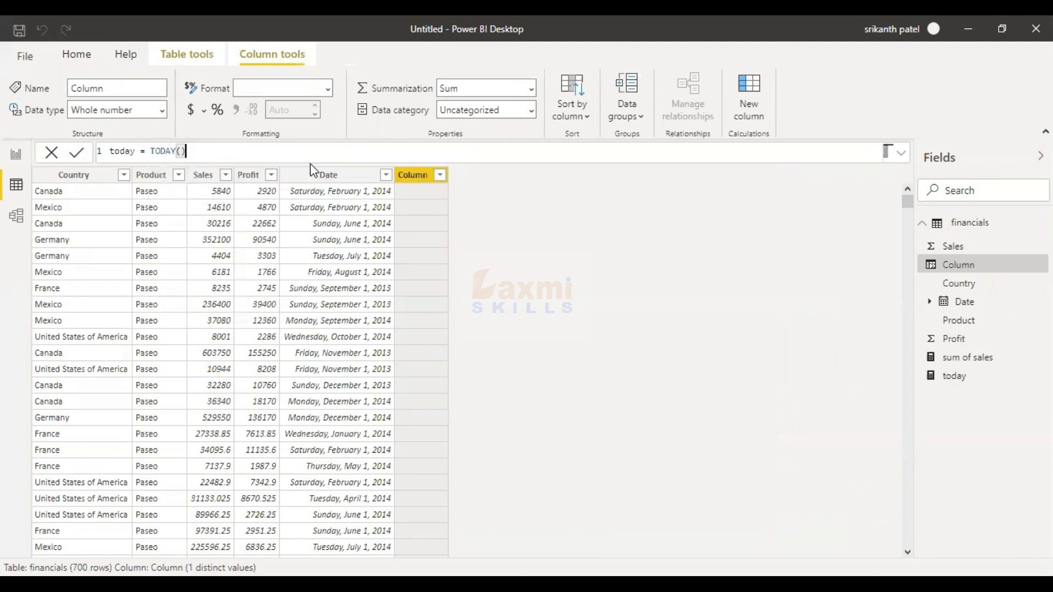
key("Return")
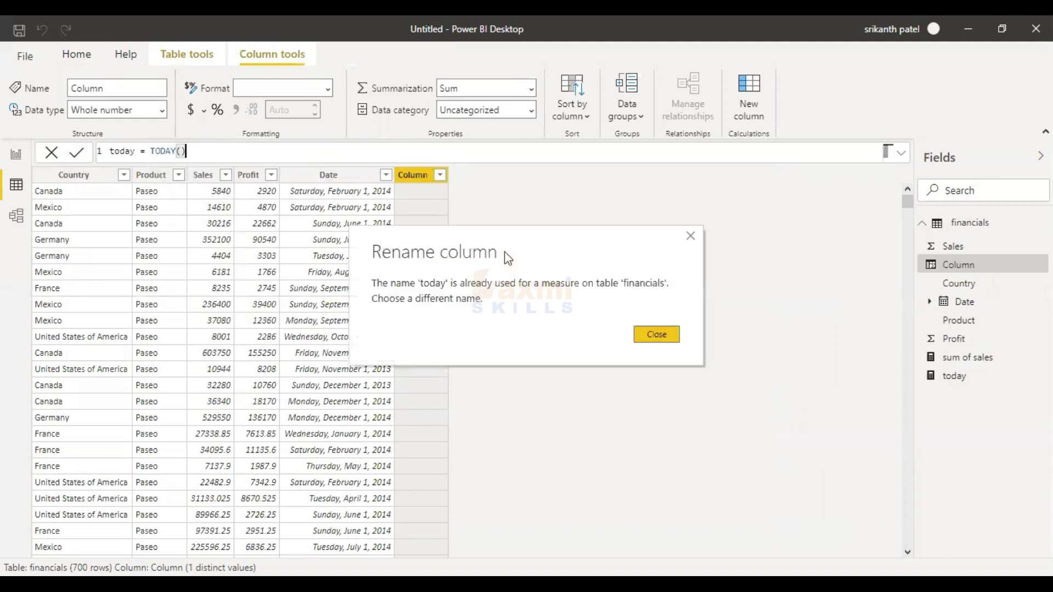
Step: Change the new column's name to today col in its formula and commit it
left_click(689, 237)
left_click(142, 153)
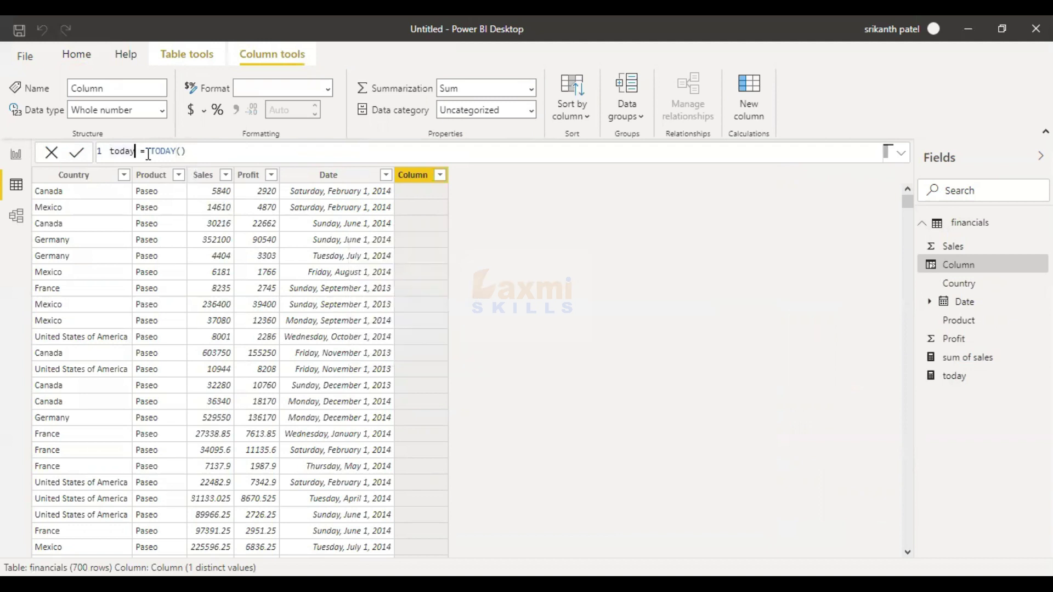
type("col")
key("Return")
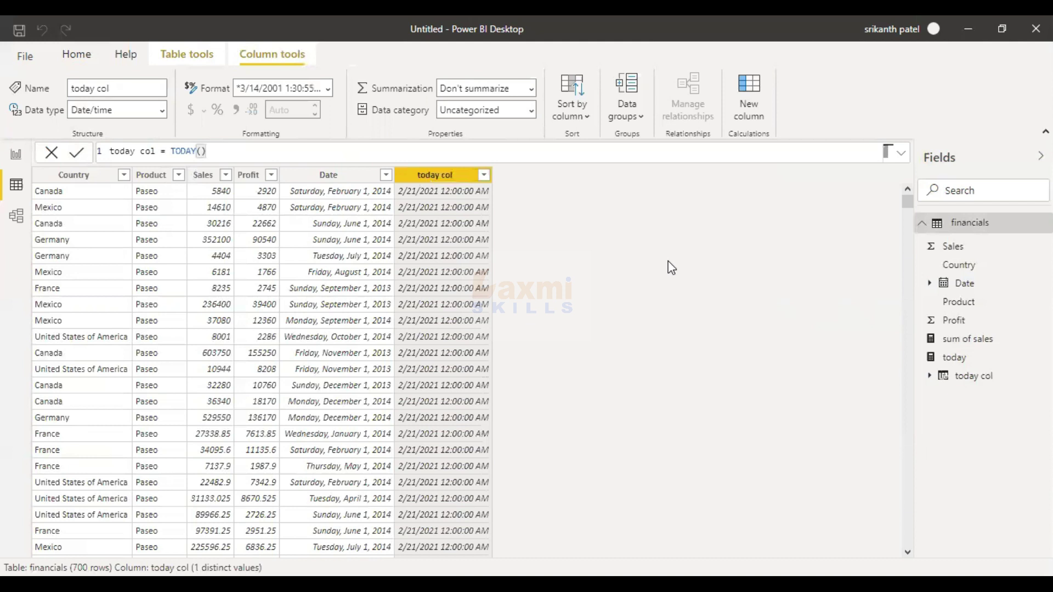
Step: Examine the today col values down the table and compare its formula with the sum of sales and today measures
scroll(672, 268, "down", 8)
scroll(512, 275, "up", 6)
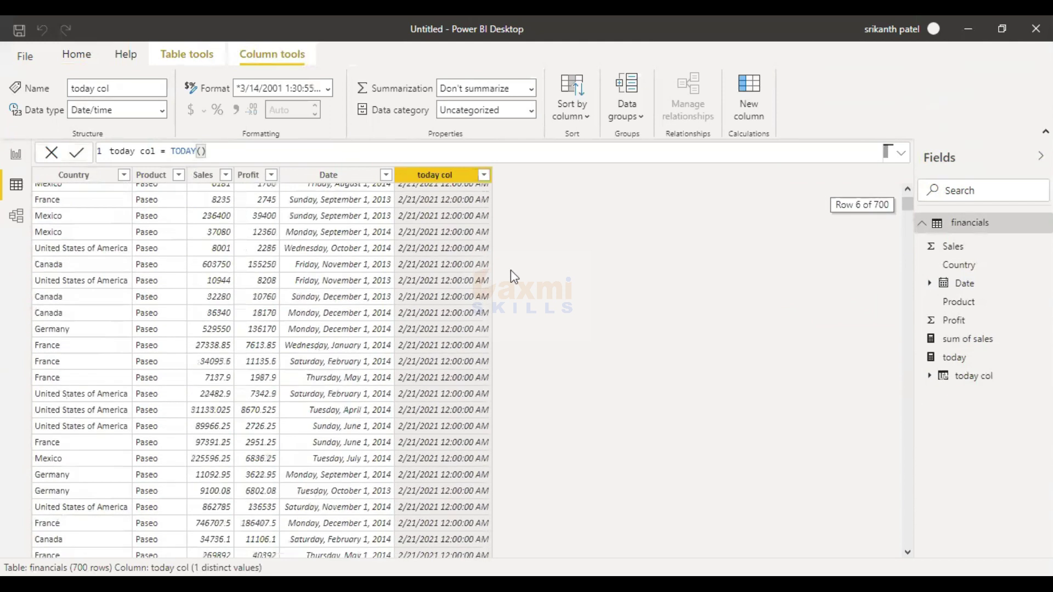
scroll(461, 223, "down", 20)
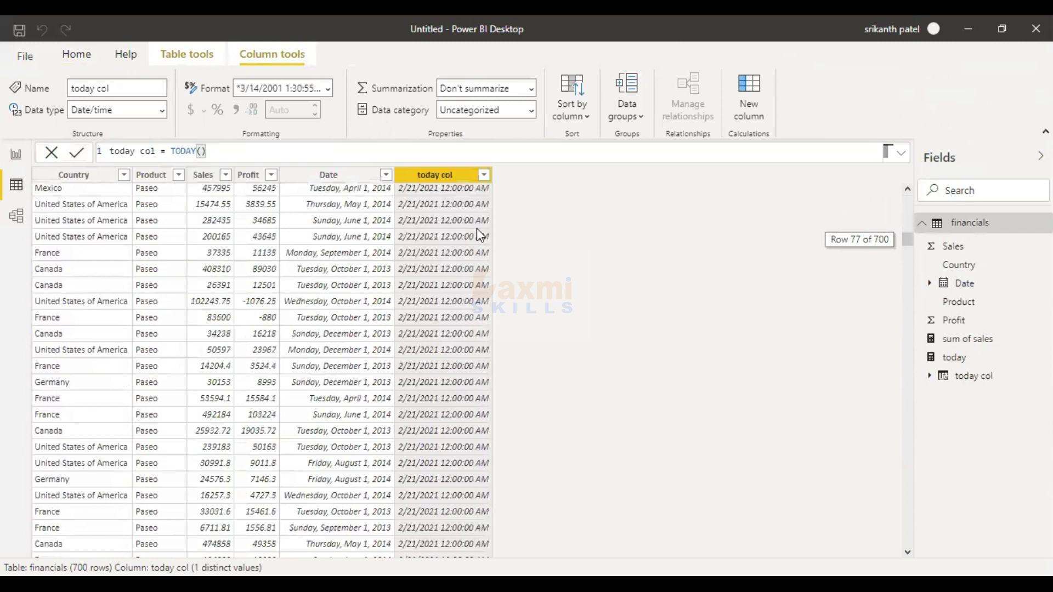
left_click_drag(908, 283, 881, 190)
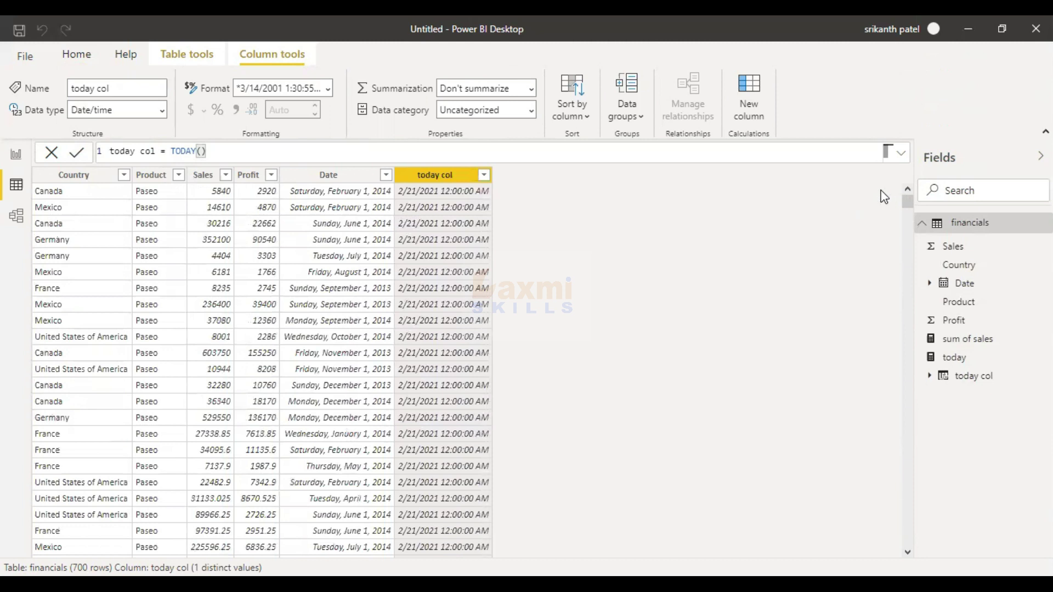
left_click(954, 346)
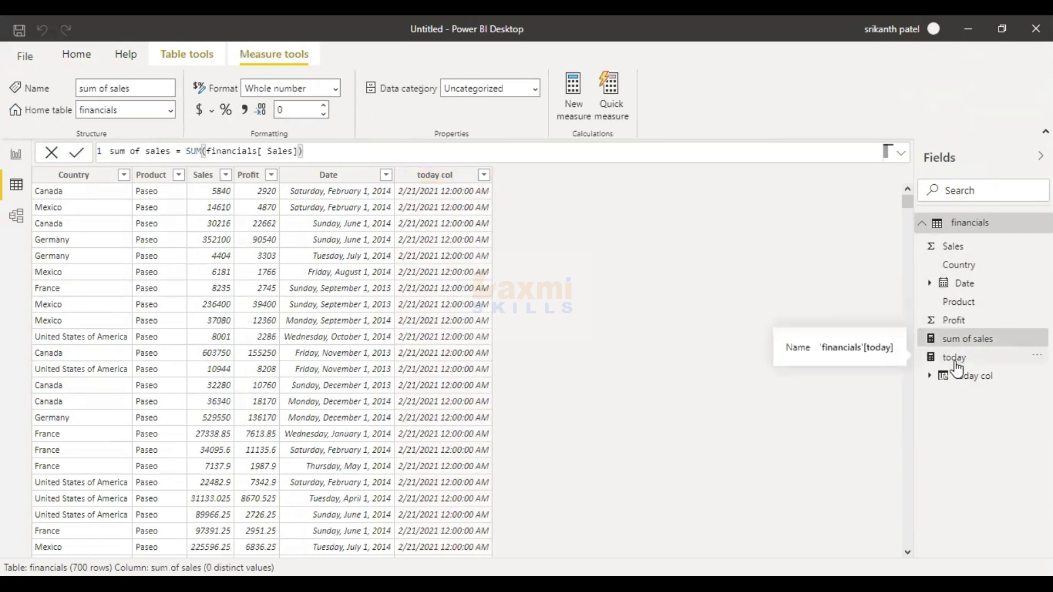
left_click(955, 359)
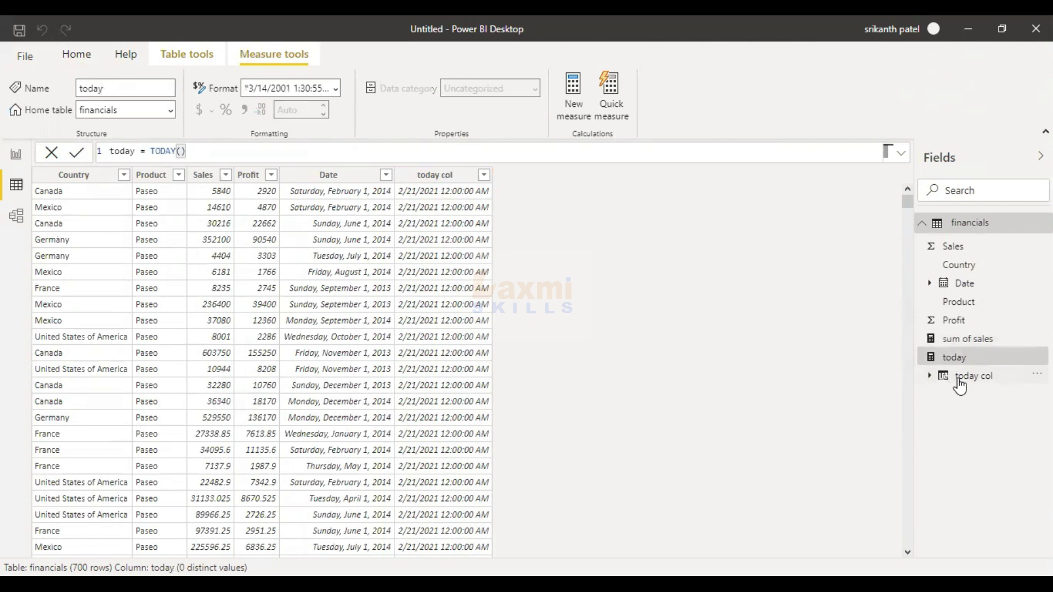
left_click(402, 191)
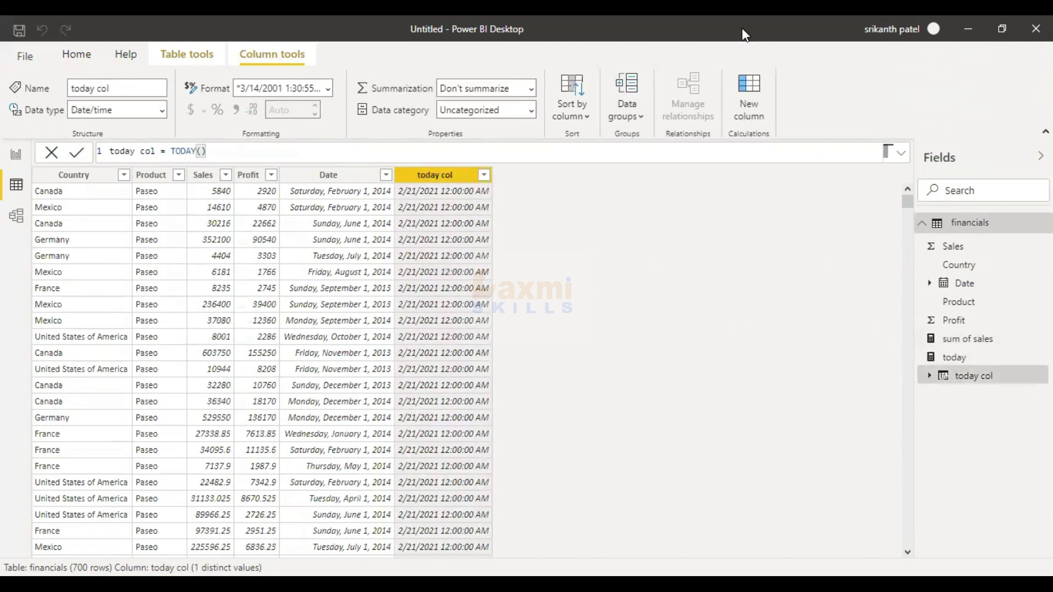
left_click(928, 376)
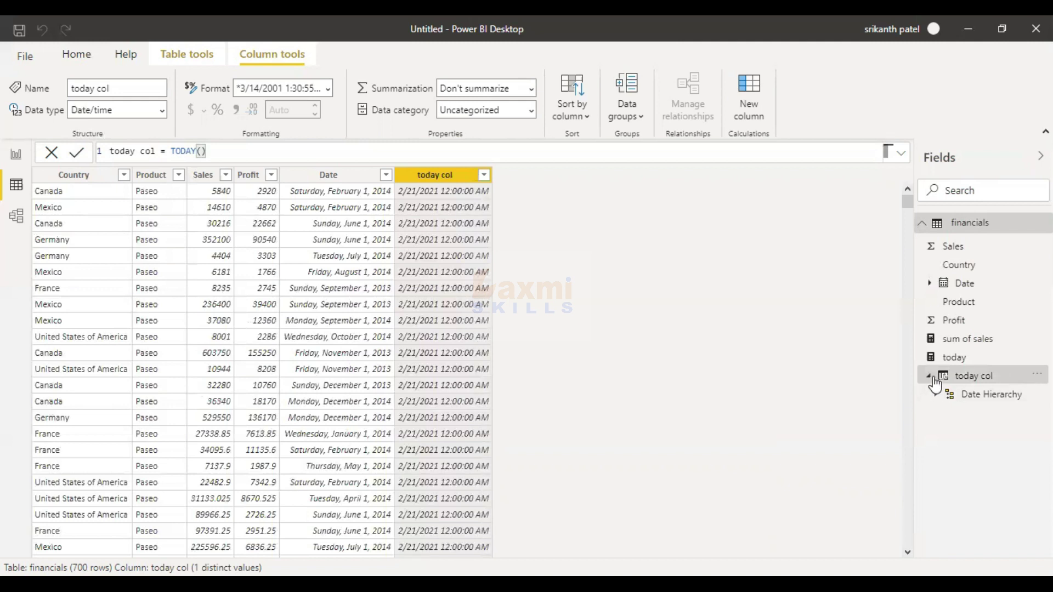
left_click(958, 344)
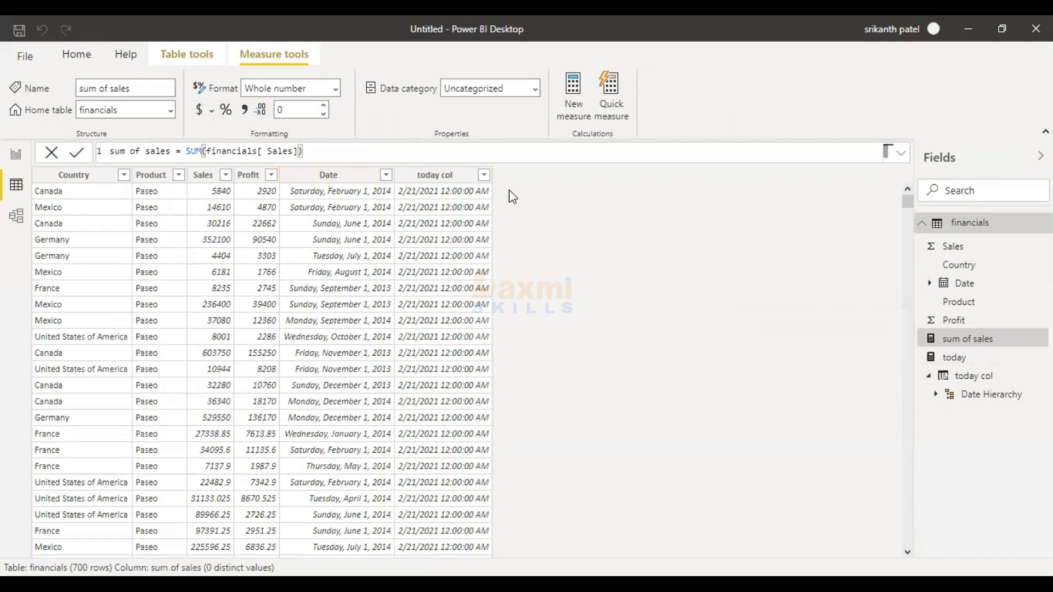
Step: Review the Date column and start a new calculated column named year that uses the YEAR function
scroll(557, 249, "down", 7)
scroll(557, 259, "up", 7)
left_click(312, 179)
scroll(337, 240, "down", 2)
scroll(336, 242, "up", 2)
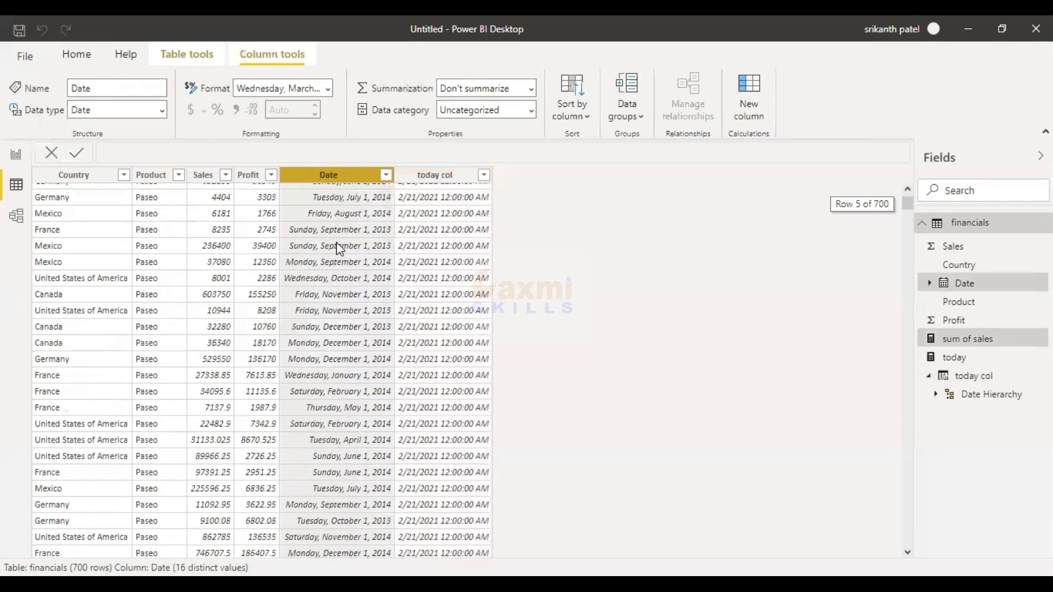
left_click(745, 93)
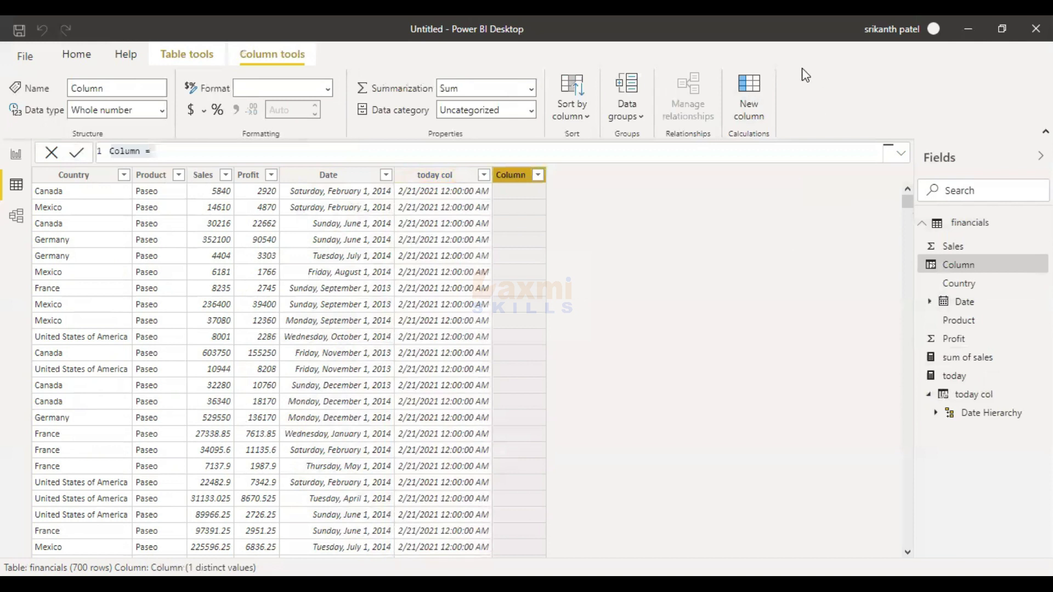
left_click_drag(182, 153, 80, 141)
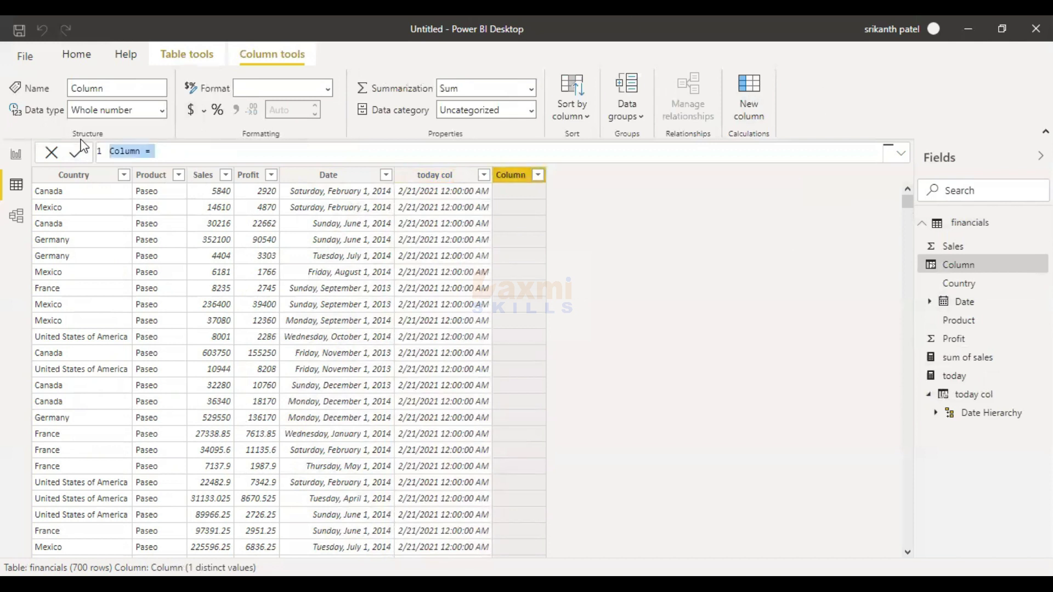
type("year = yea")
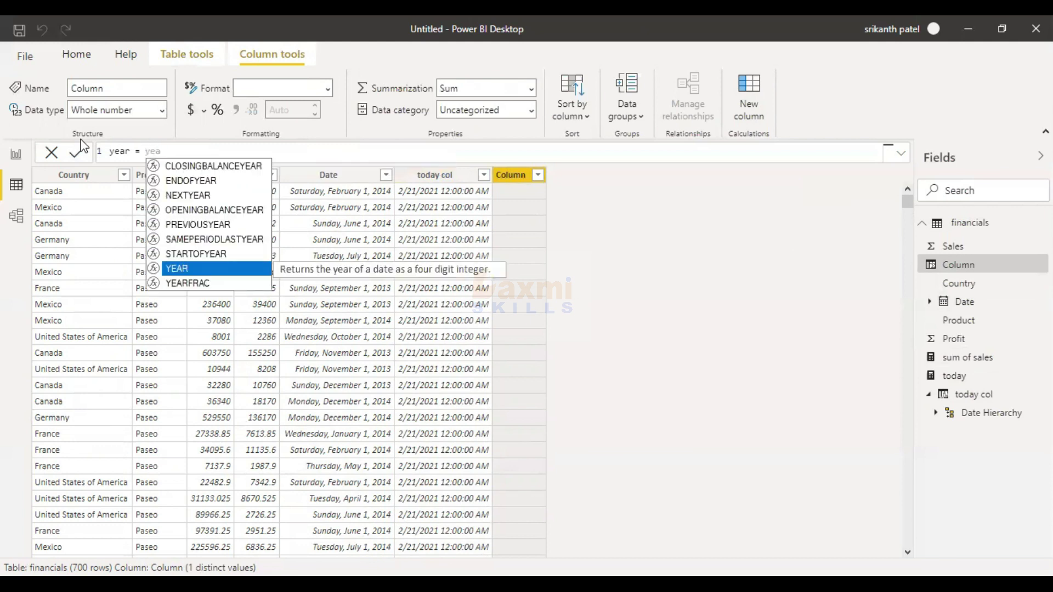
key("Tab")
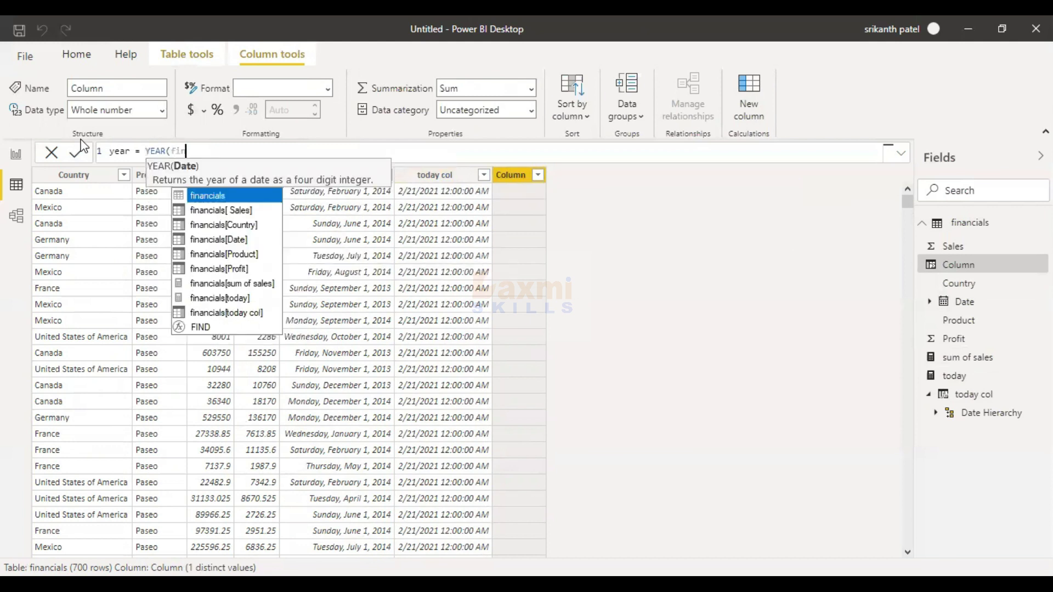
key("Down")
key("Down")
key("Down")
key("Tab")
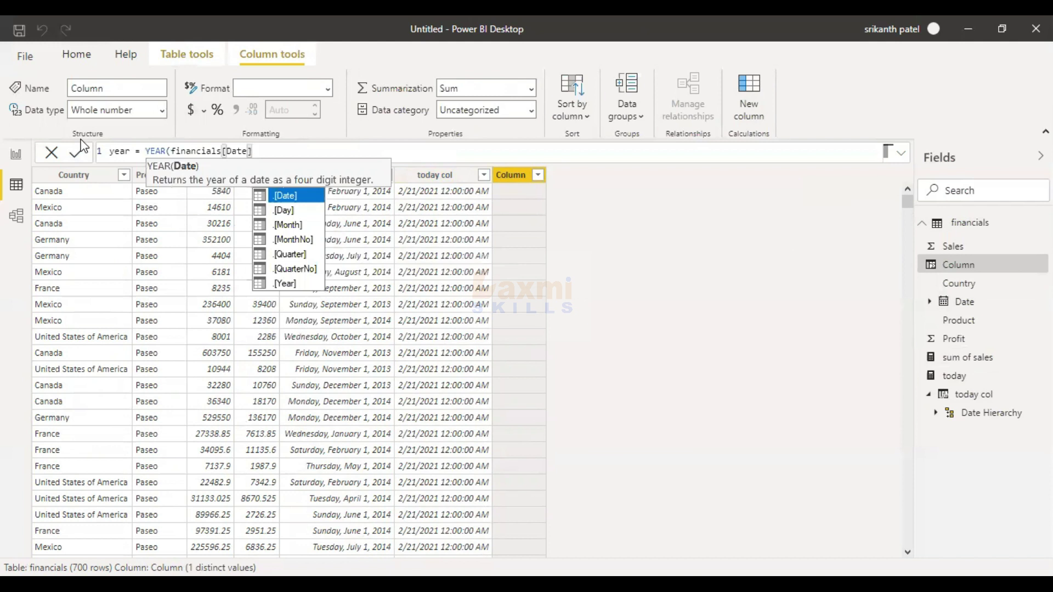
key("BackSpace")
key("BackSpace")
key("BackSpace")
key("BackSpace")
key("BackSpace")
key("BackSpace")
key("BackSpace")
key("BackSpace")
key("BackSpace")
key("BackSpace")
key("BackSpace")
key("BackSpace")
key("BackSpace")
key("BackSpace")
key("BackSpace")
key("BackSpace")
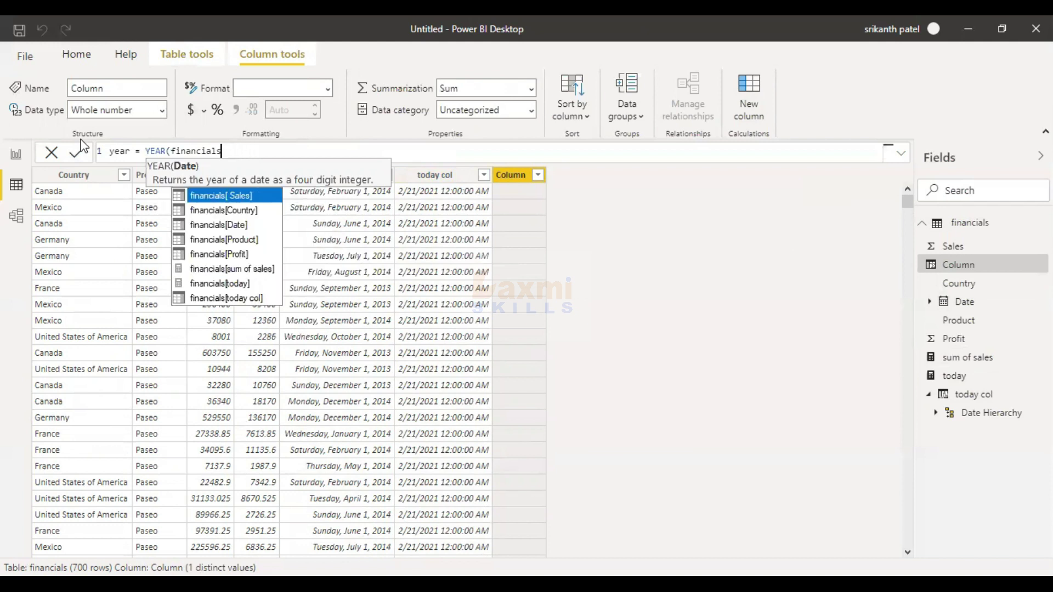
key("BackSpace")
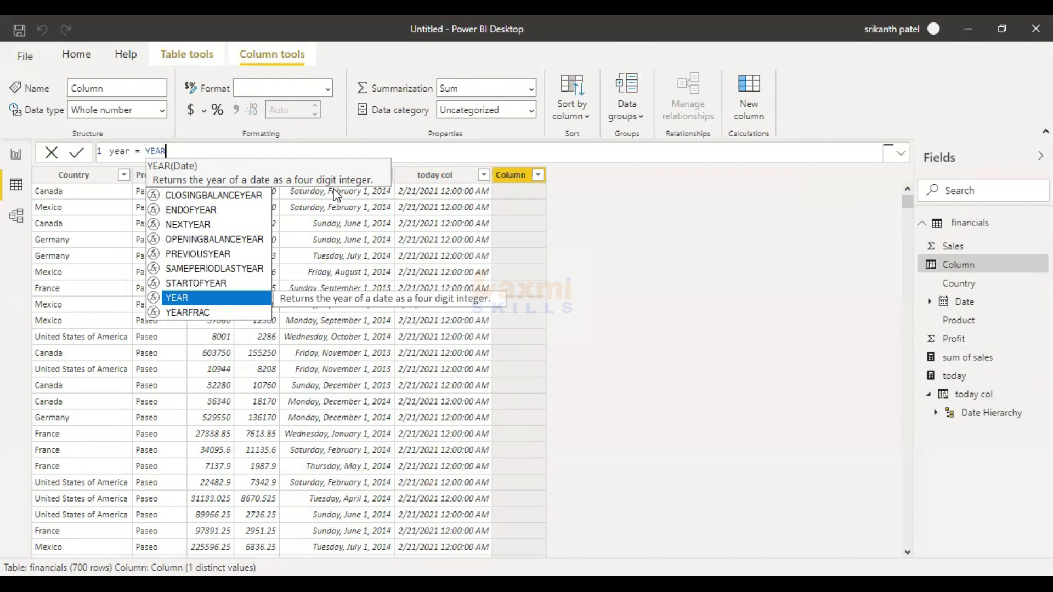
Step: Complete the year column's formula as YEAR(financials[Date]) and commit it
type("(")
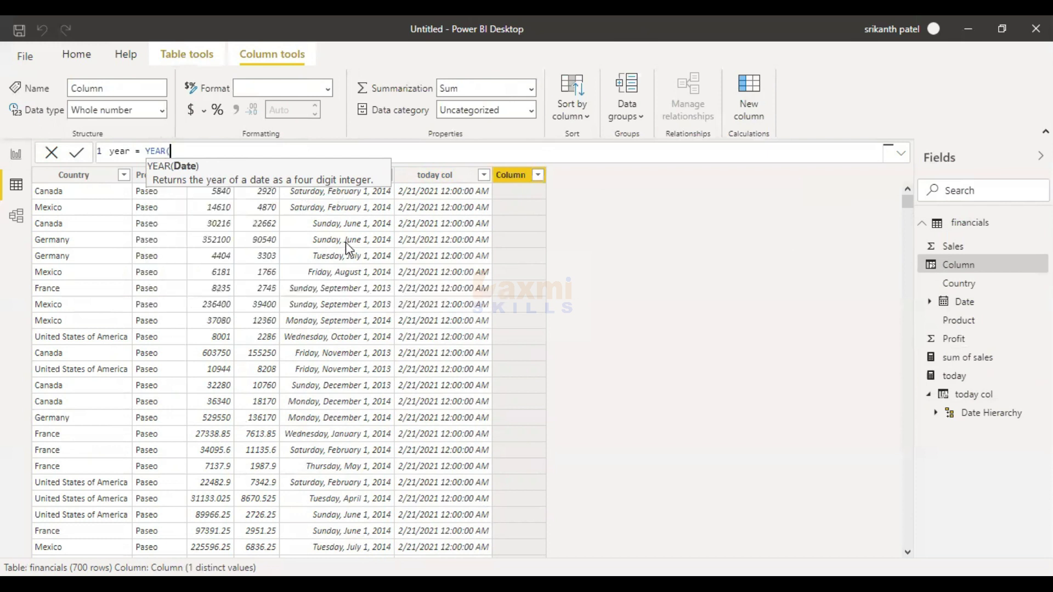
type("fin")
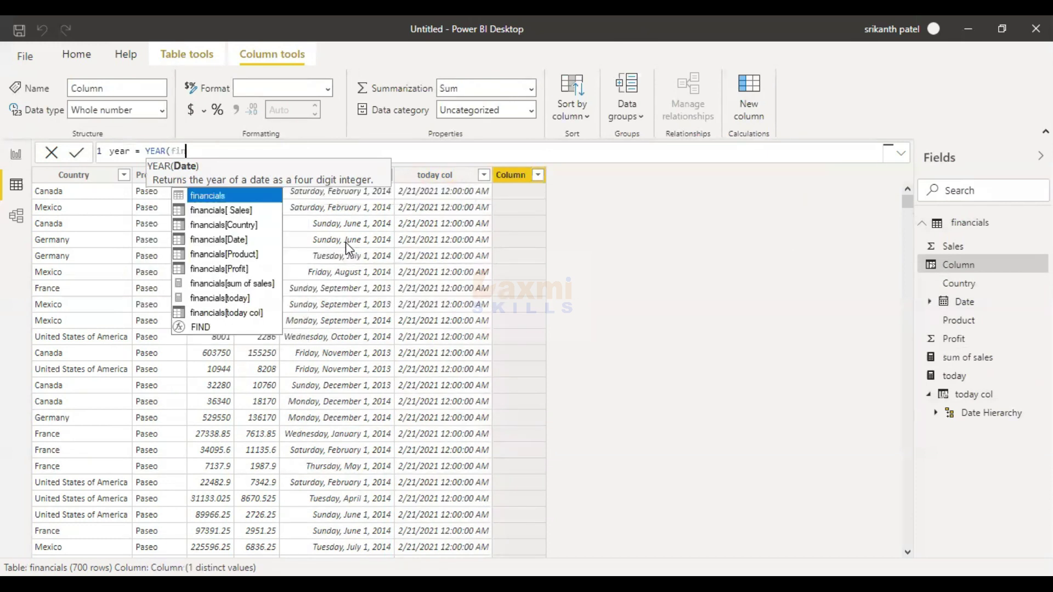
key("Down")
key("Down")
key("Down")
key("Tab")
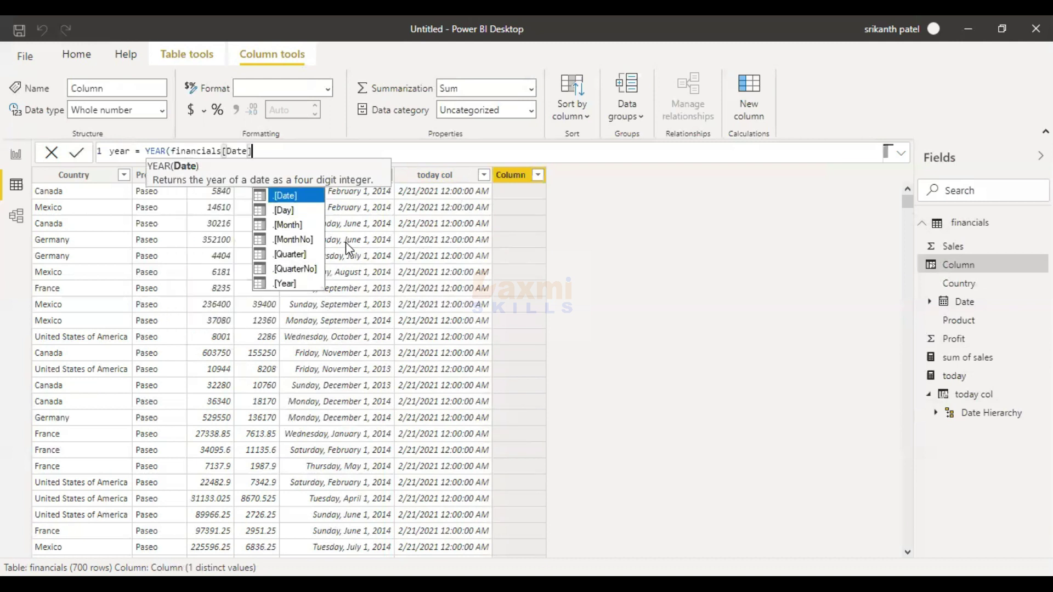
type("])")
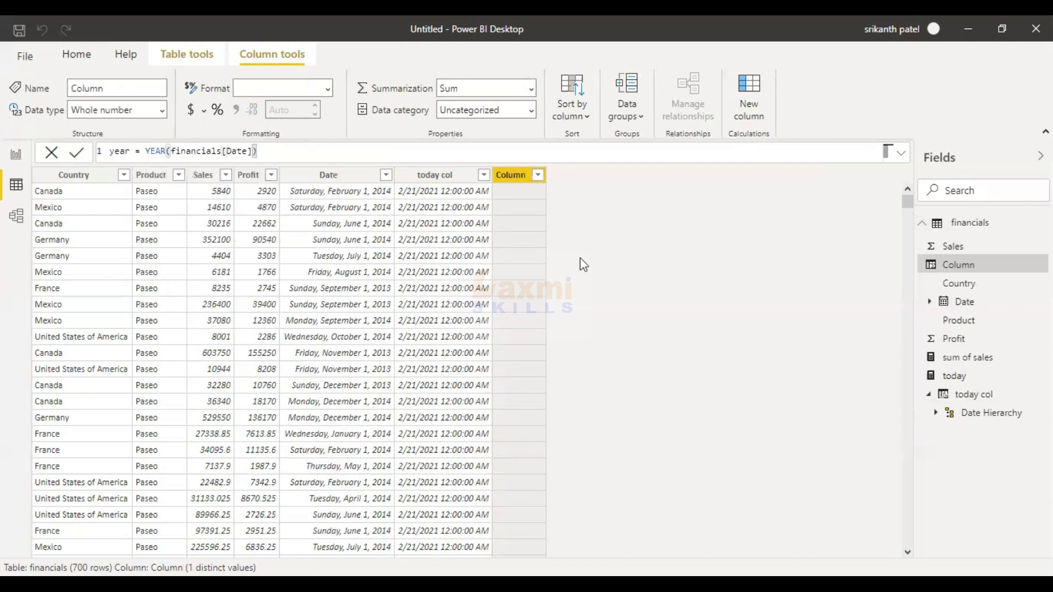
key("Return")
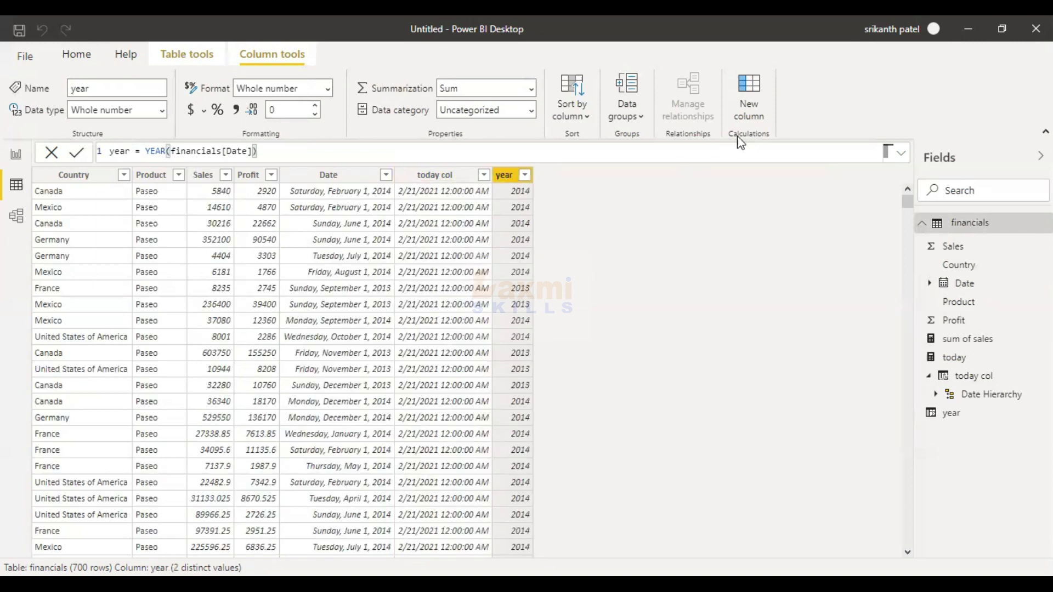
Step: Add a calculated column to financials with the formula month = MONTH(financials[Date]) and commit it
left_click(749, 102)
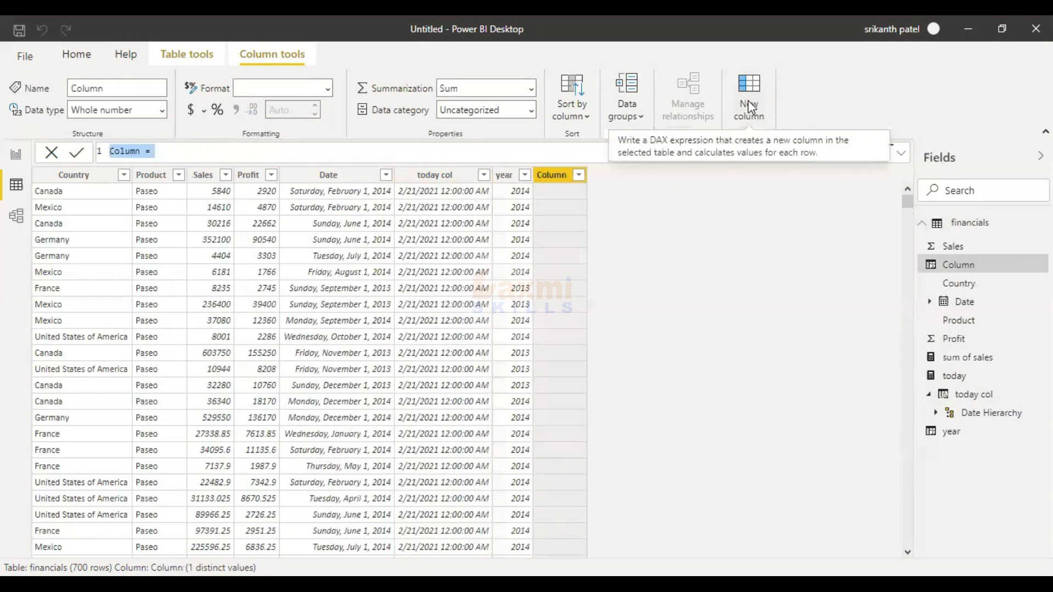
type("month ")
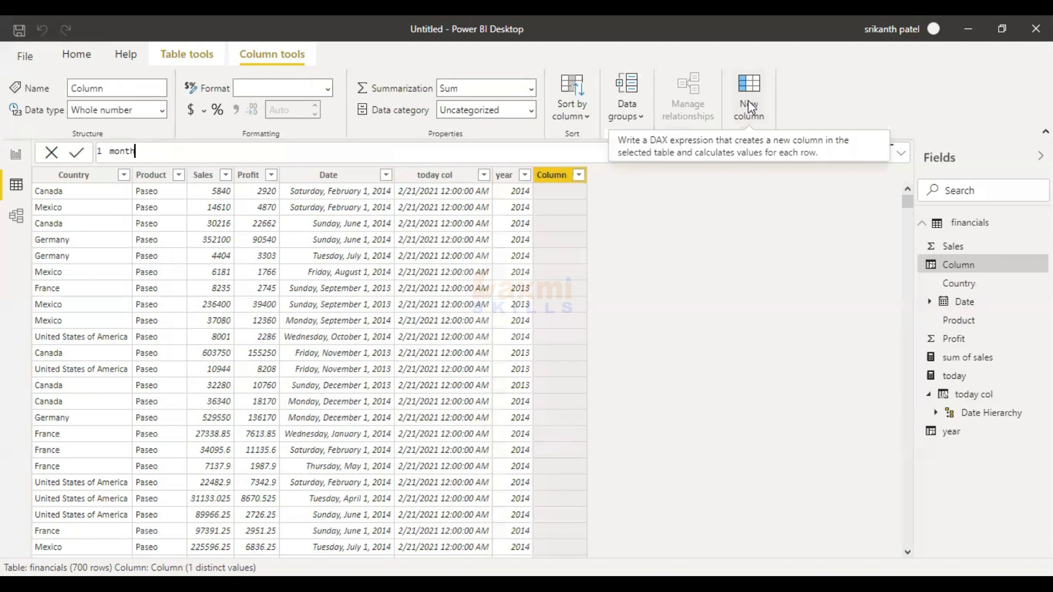
type("= mon")
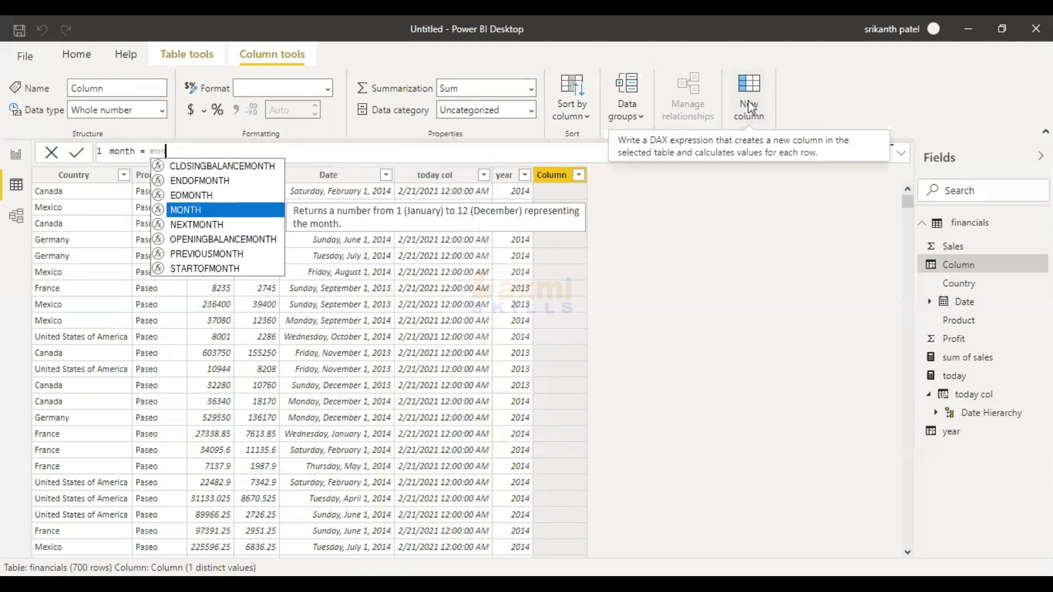
key("Tab")
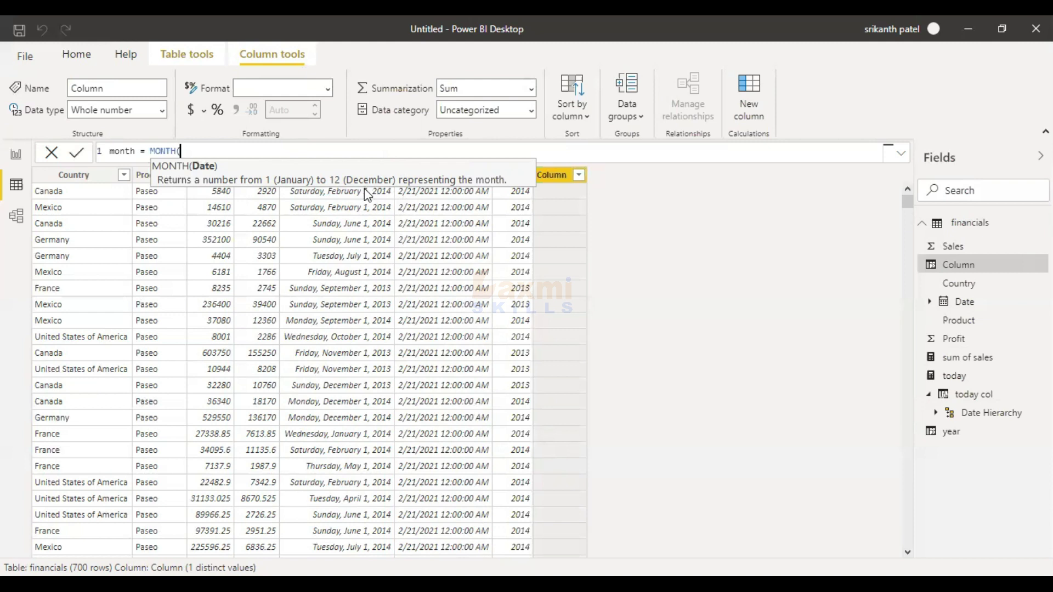
type("fin")
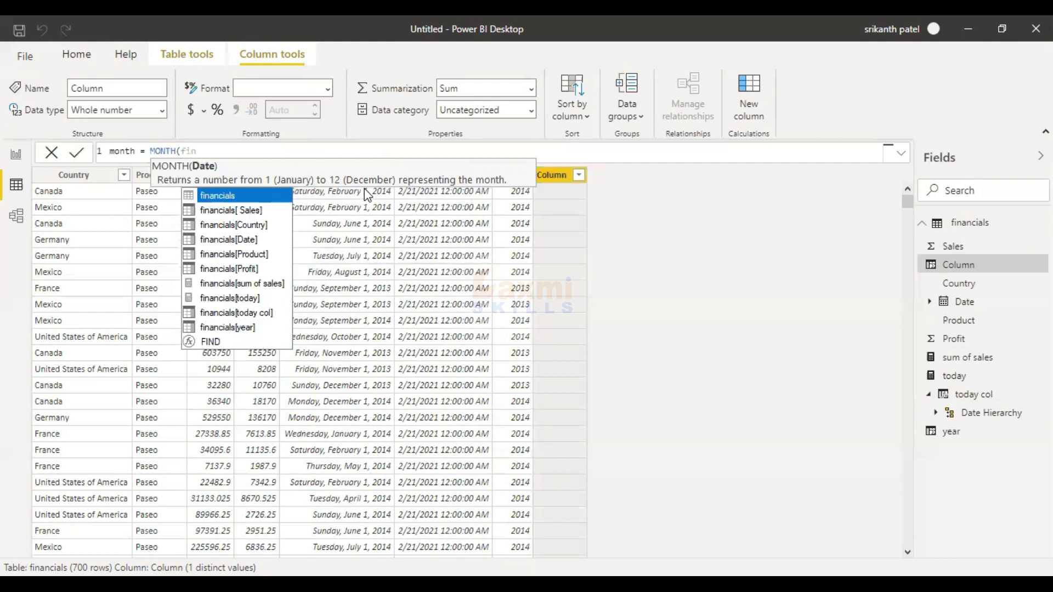
key("Down")
key("Down")
key("Down")
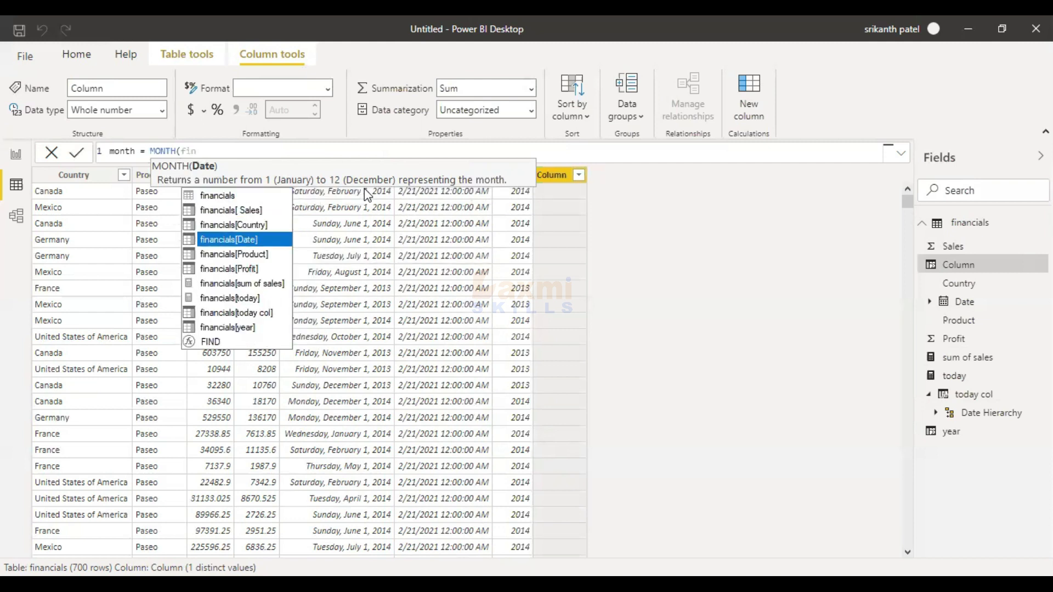
key("Tab")
type(")")
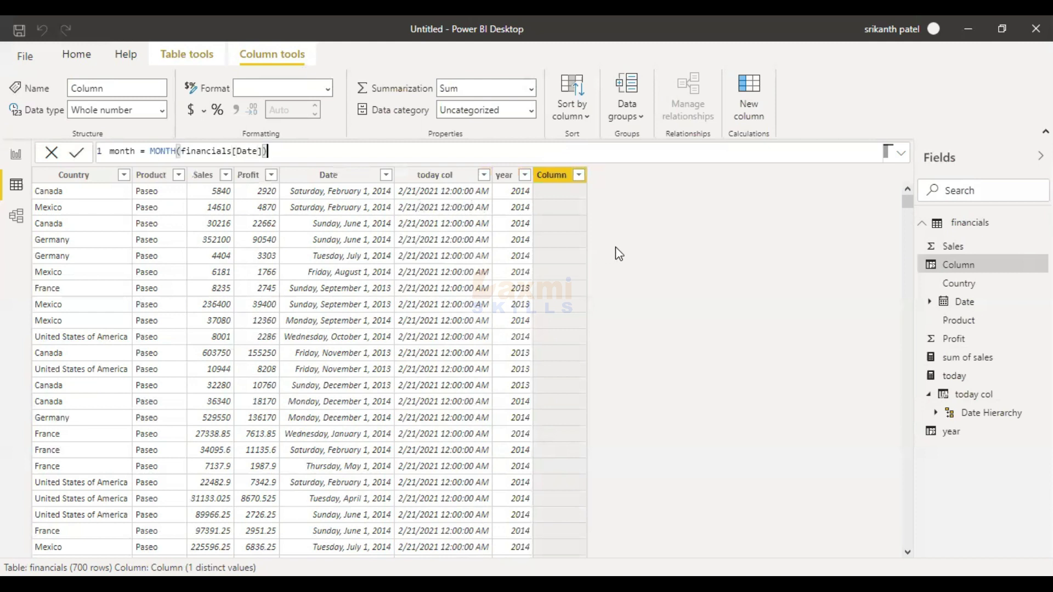
key("Return")
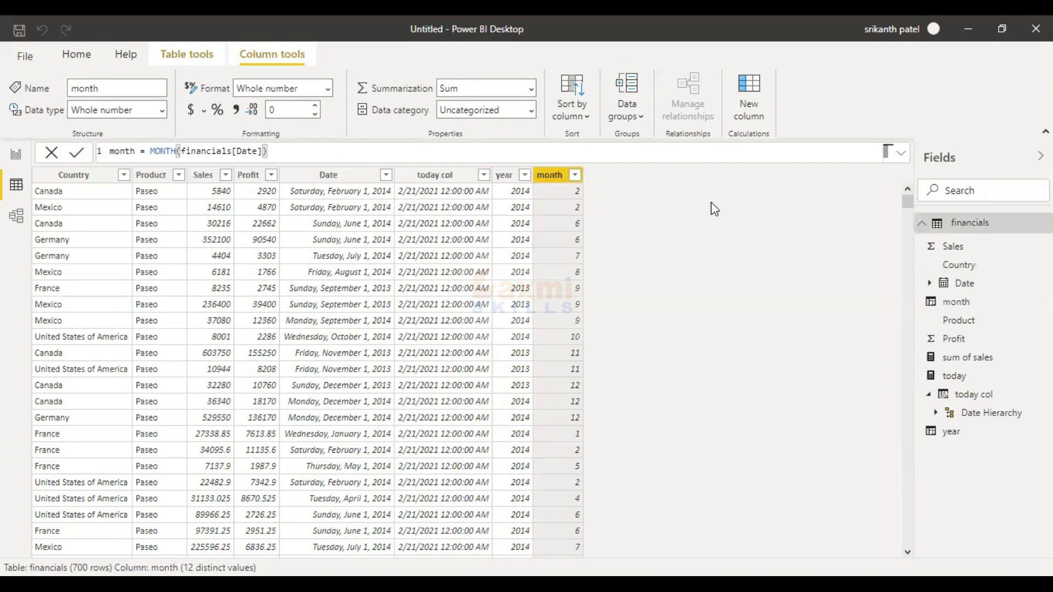
Step: Start a new calculated column in financials named day that uses the DAY function
left_click(738, 99)
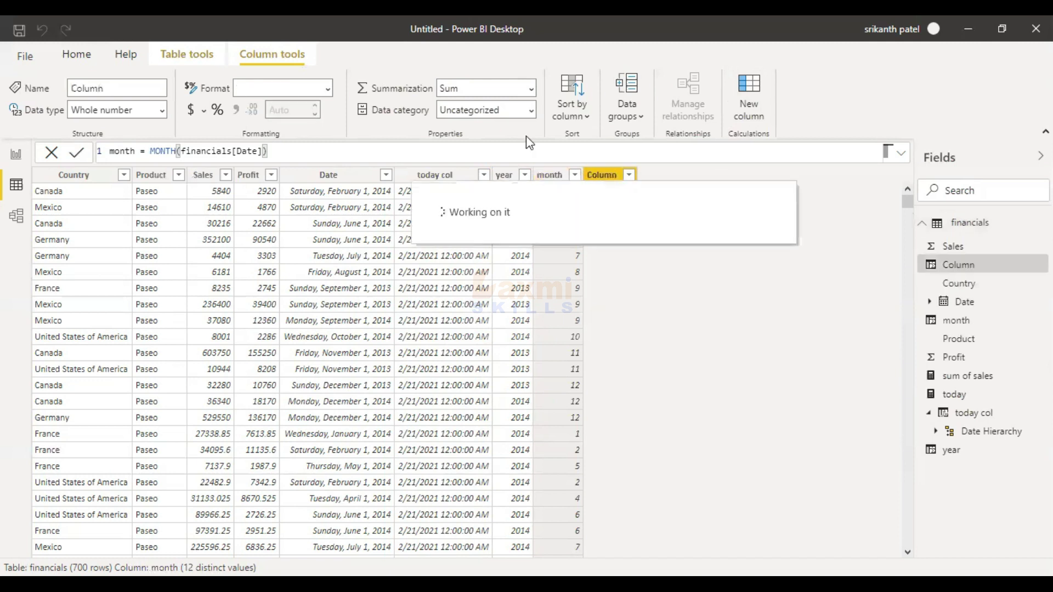
type("dat")
key("BackSpace")
type("y = fa")
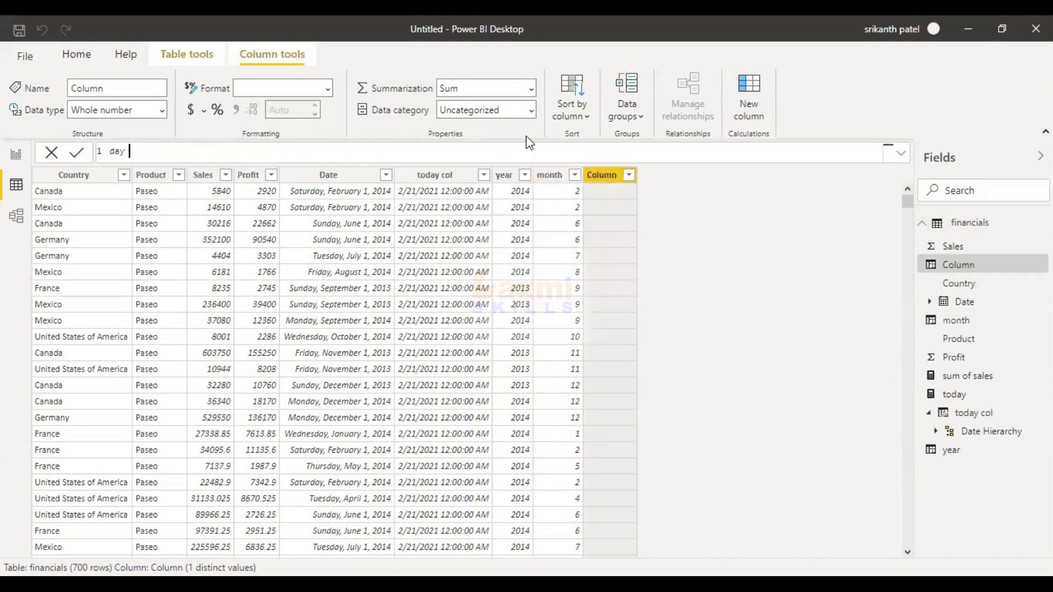
key("BackSpace")
key("BackSpace")
type("day")
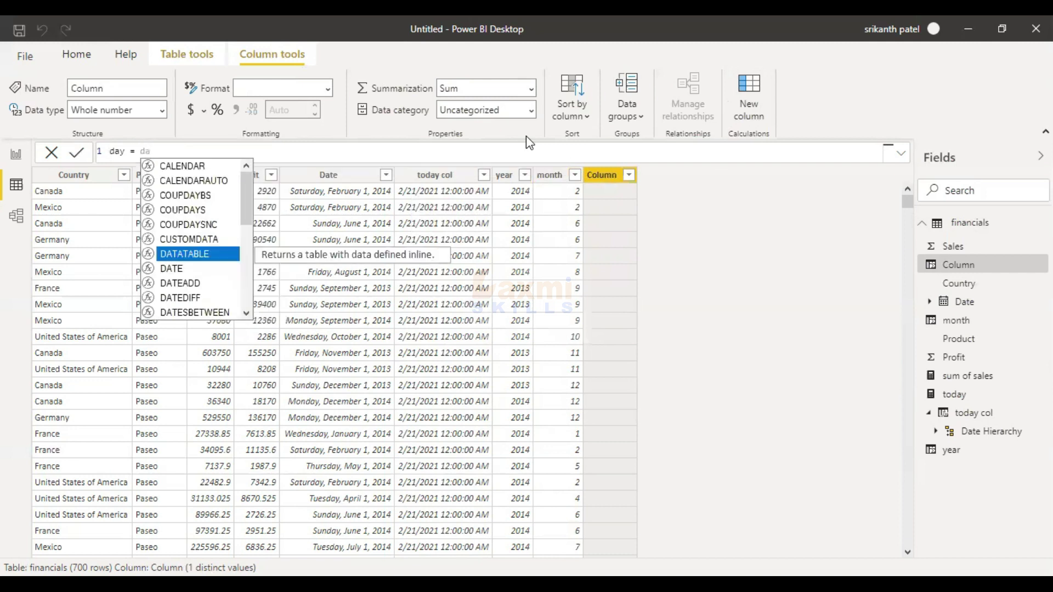
key("Tab")
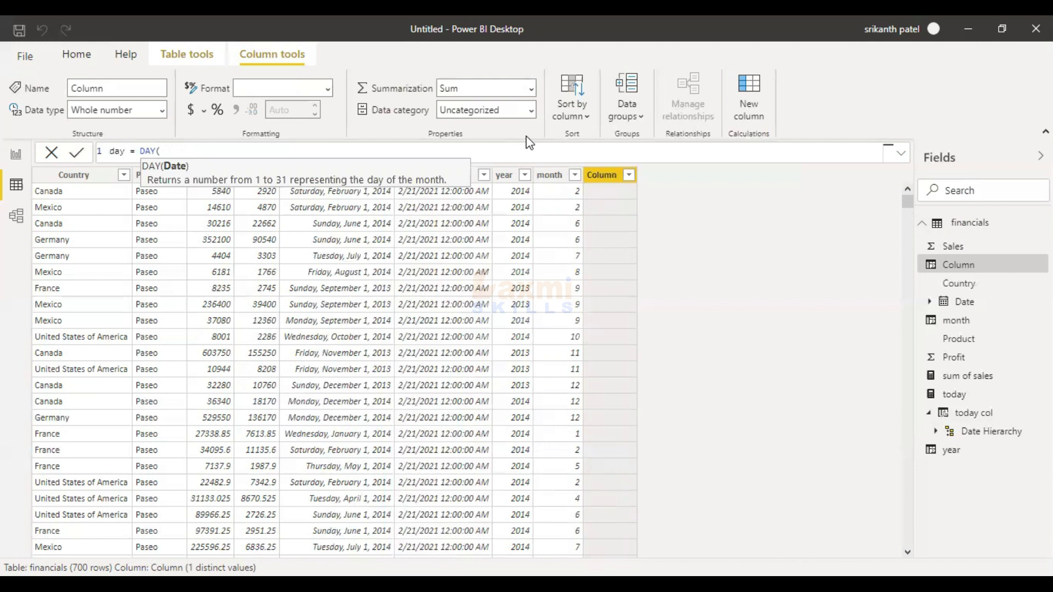
Step: Complete the day column's formula as DAY(financials[Date]), commit it and review its values down the table
type("fir")
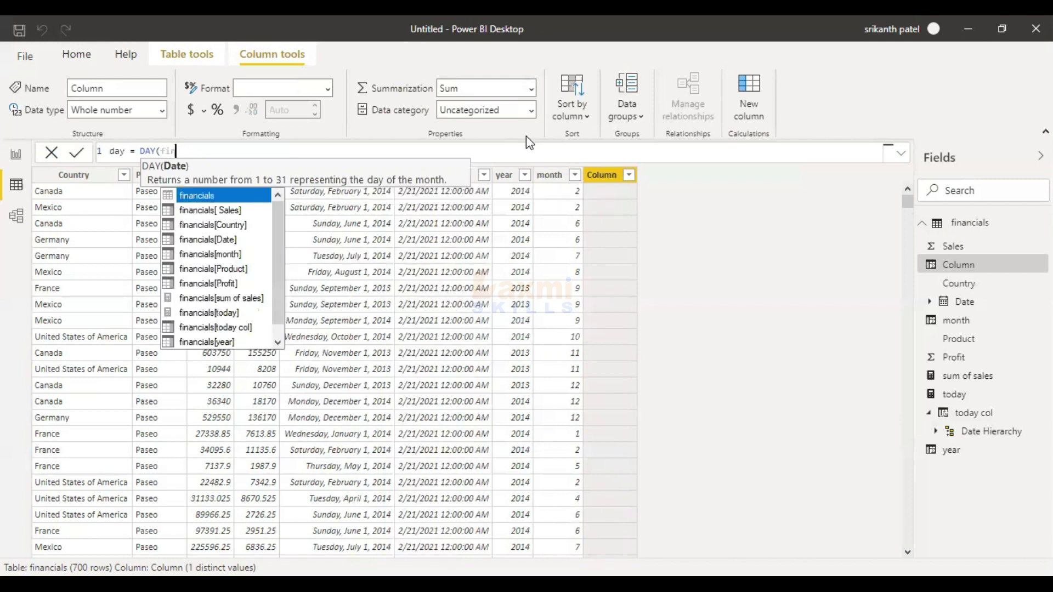
key("Down")
key("Down")
key("Tab")
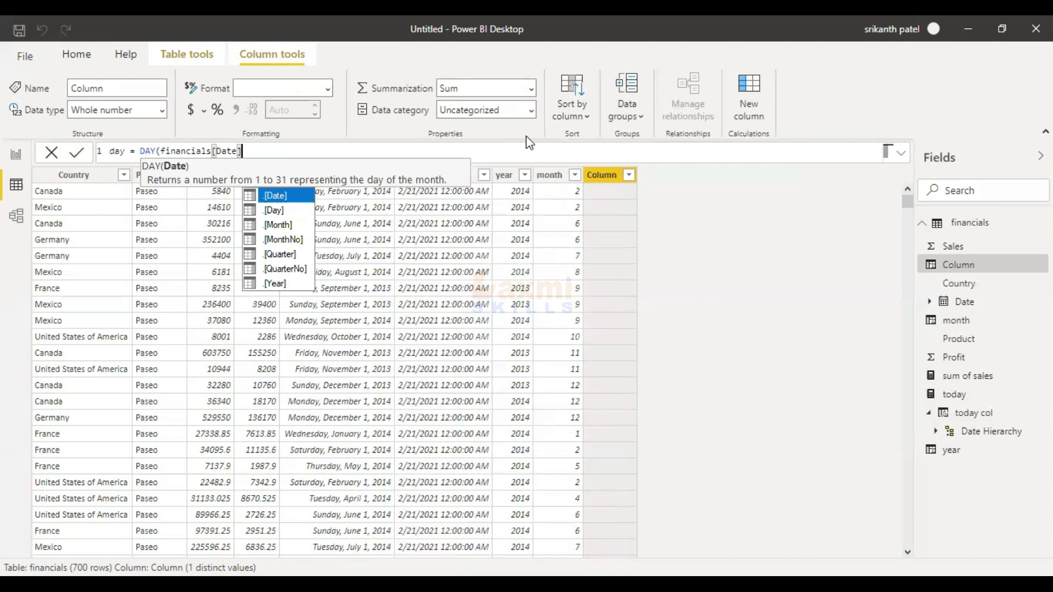
type(")")
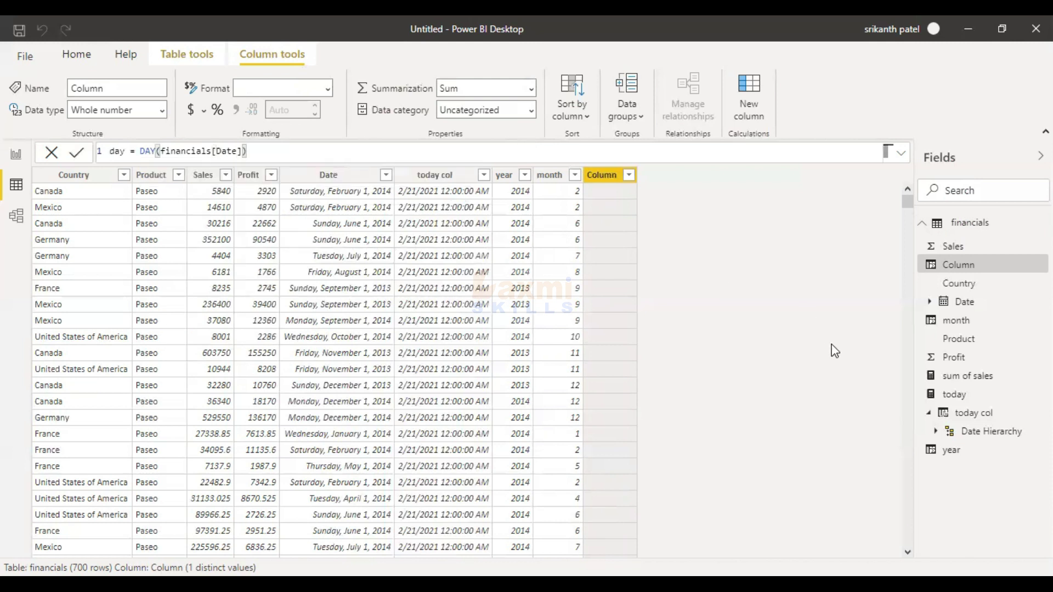
key("Return")
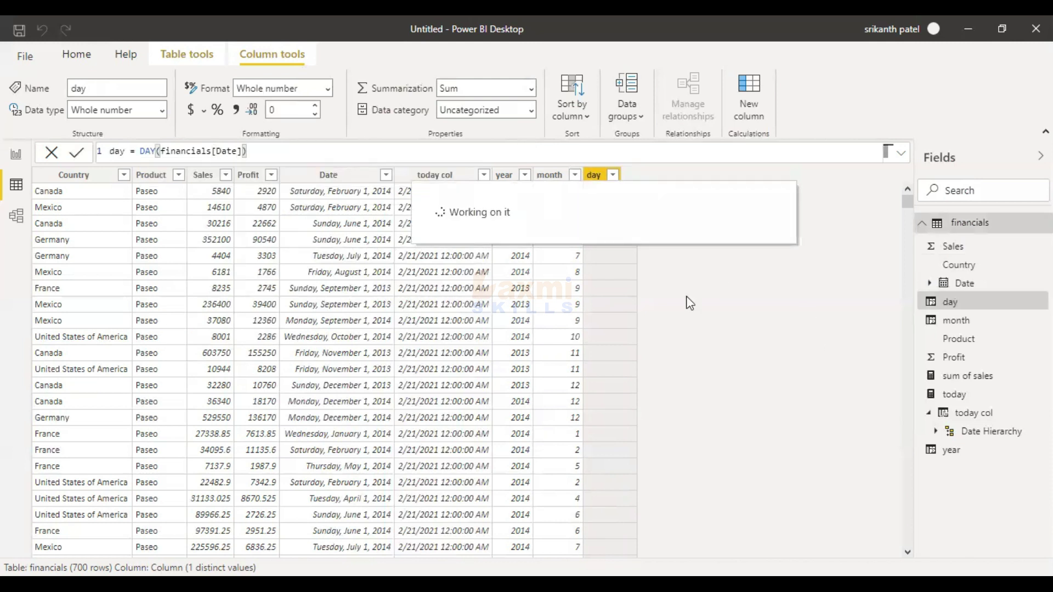
scroll(482, 295, "down", 10)
scroll(334, 230, "up", 10)
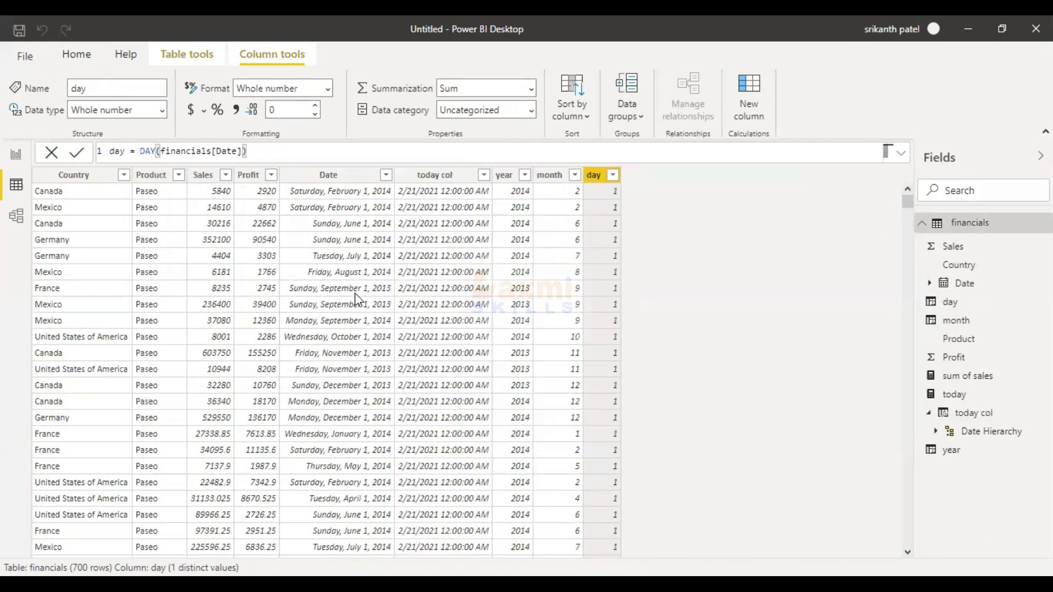
scroll(664, 367, "down", 6)
scroll(607, 360, "up", 6)
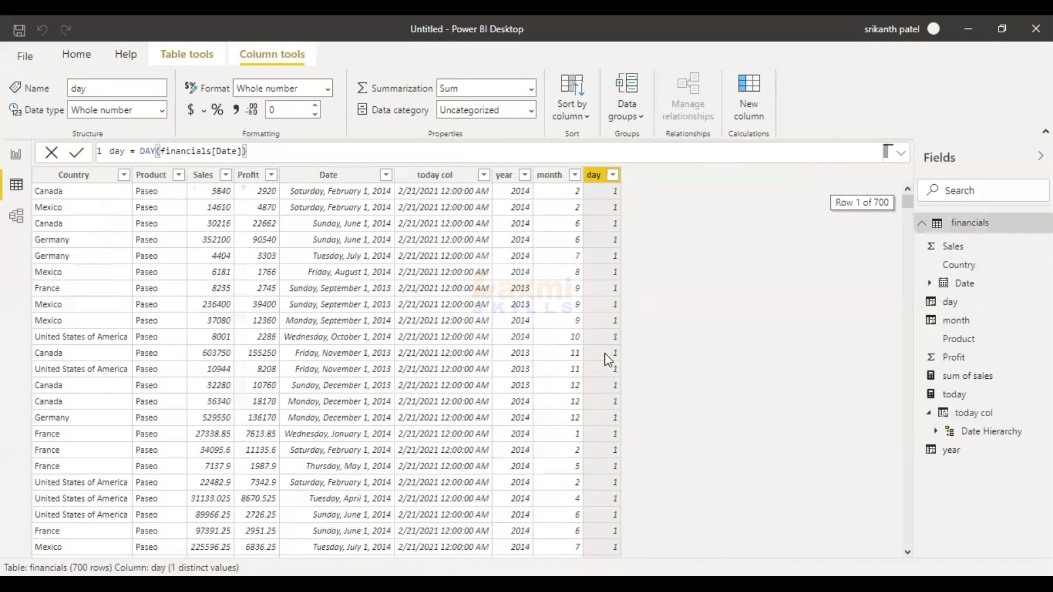
Step: Start a manually entered data table with three columns named Year, Month and Day
left_click(77, 54)
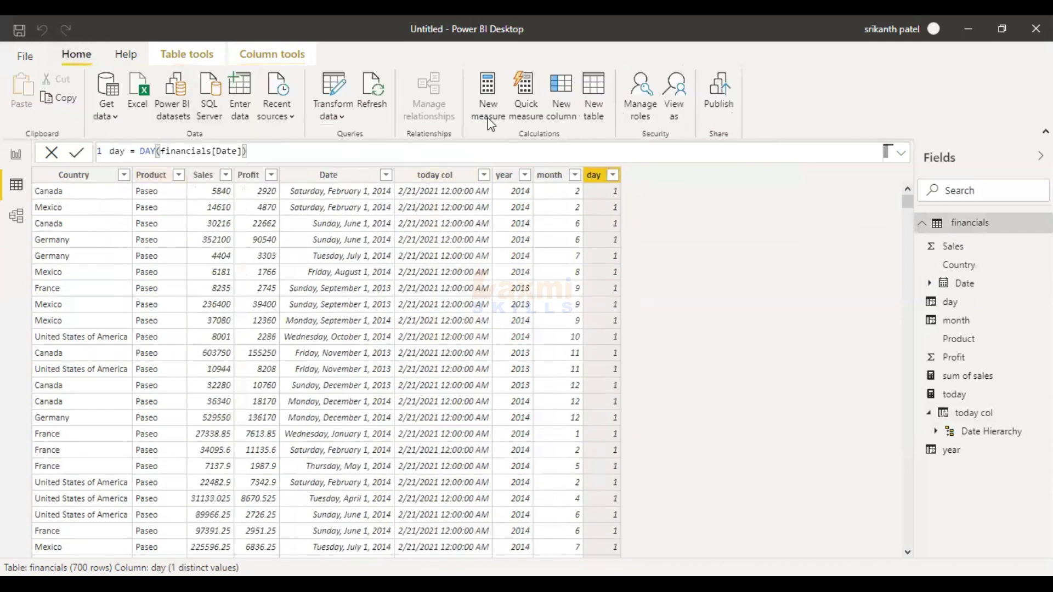
left_click(245, 89)
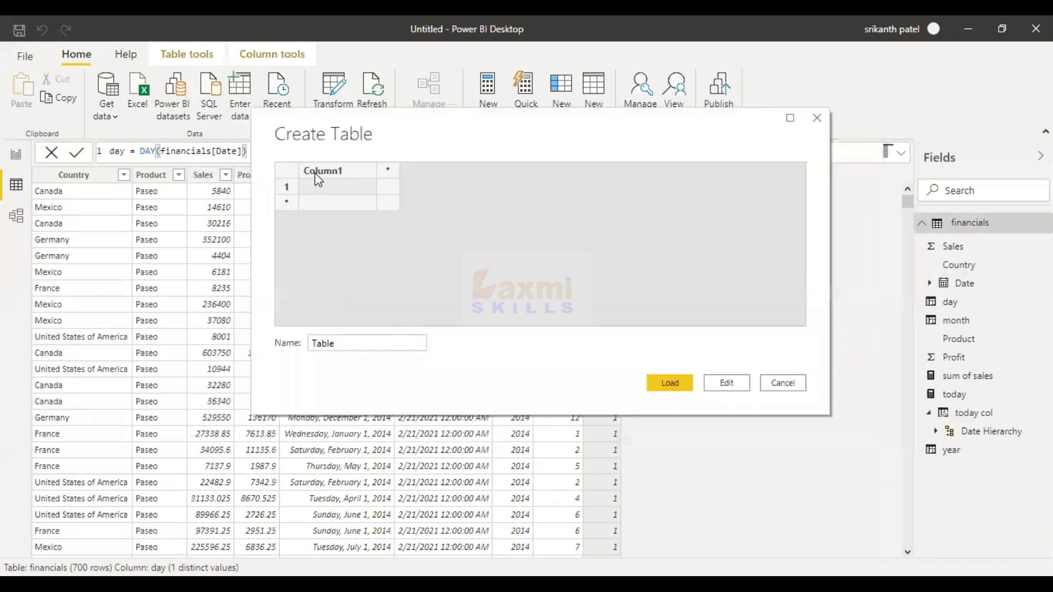
double_click(314, 172)
type("Year")
left_click(390, 177)
type("M")
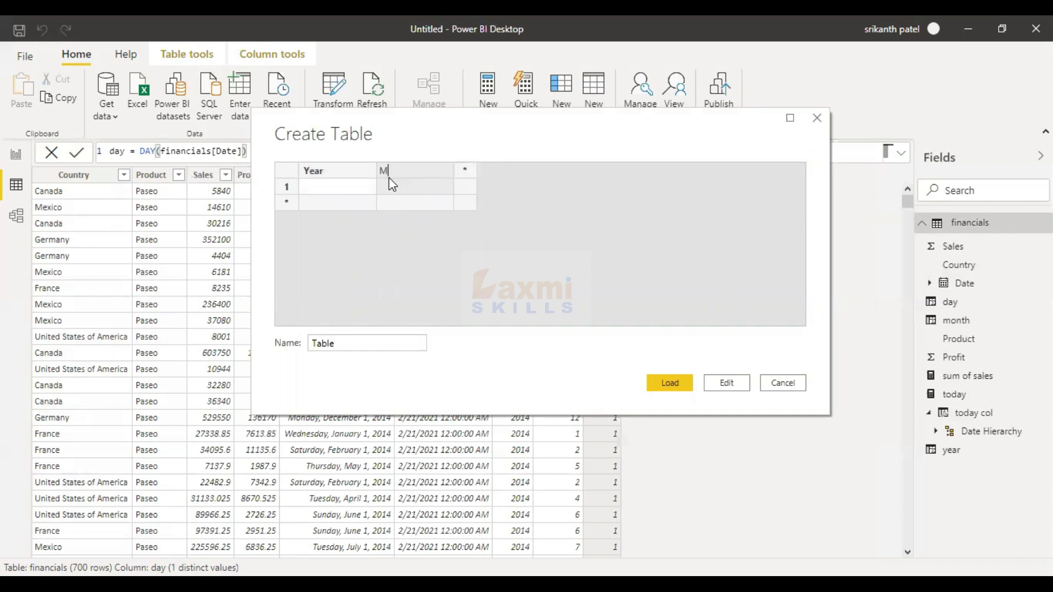
type("onth")
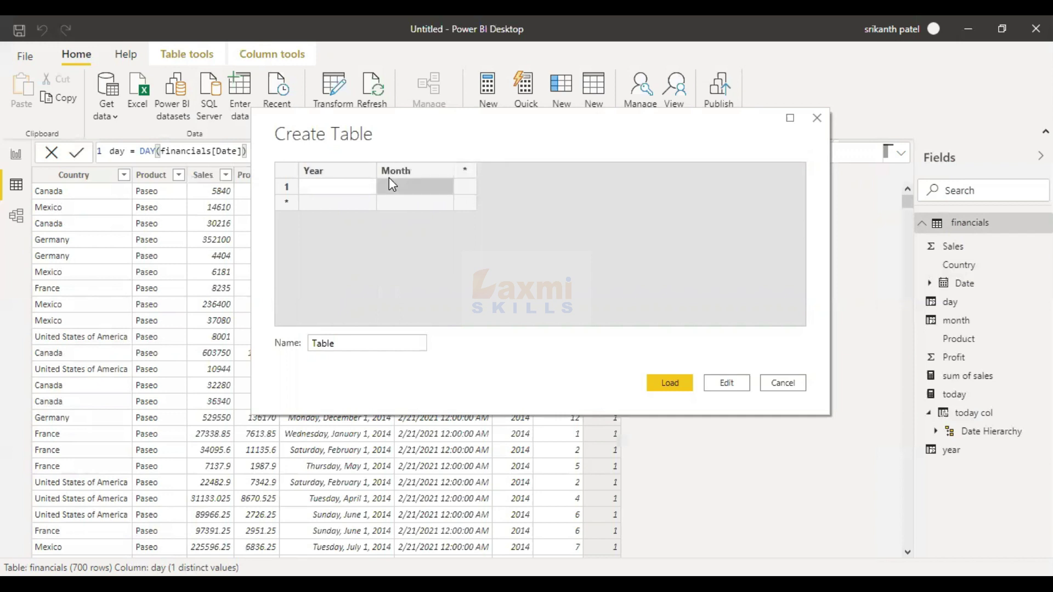
left_click(389, 178)
type("Day")
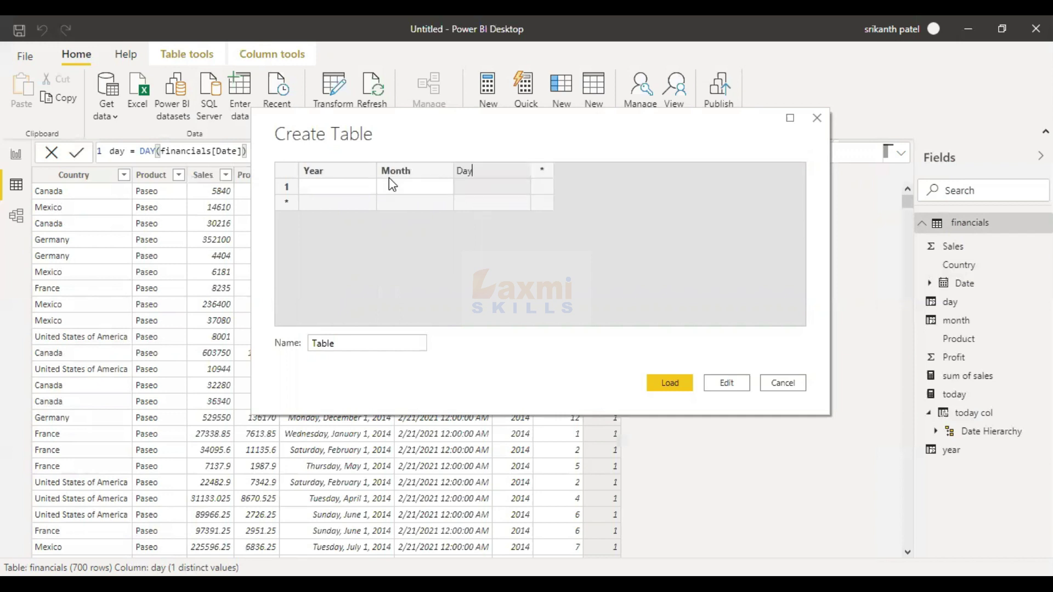
key("Return")
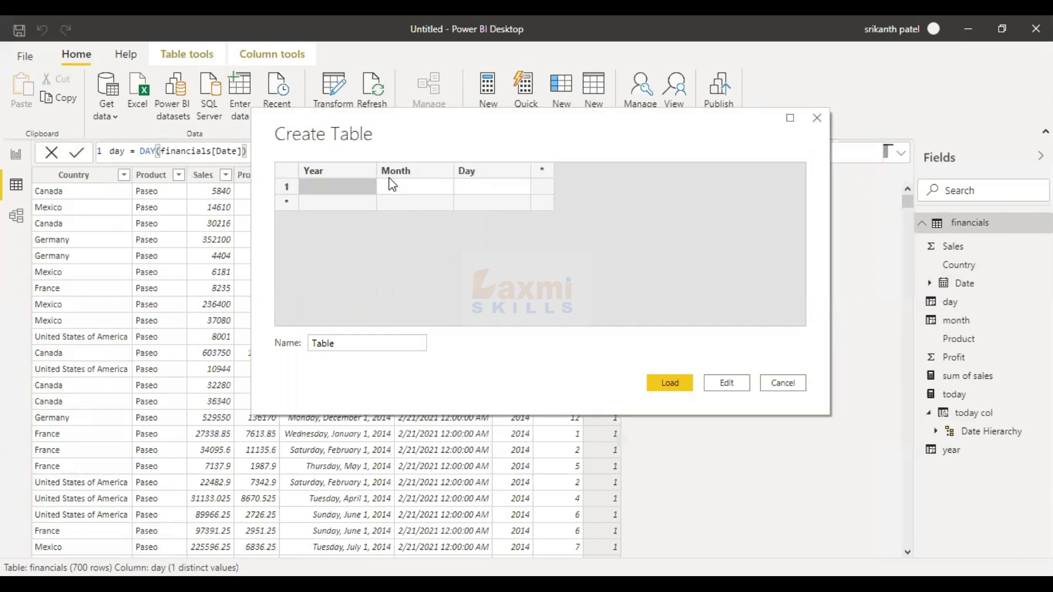
Step: Fill four rows of the new table's Year column with 2020
type("2020")
key("Return")
type("2020")
key("Return")
type("2020")
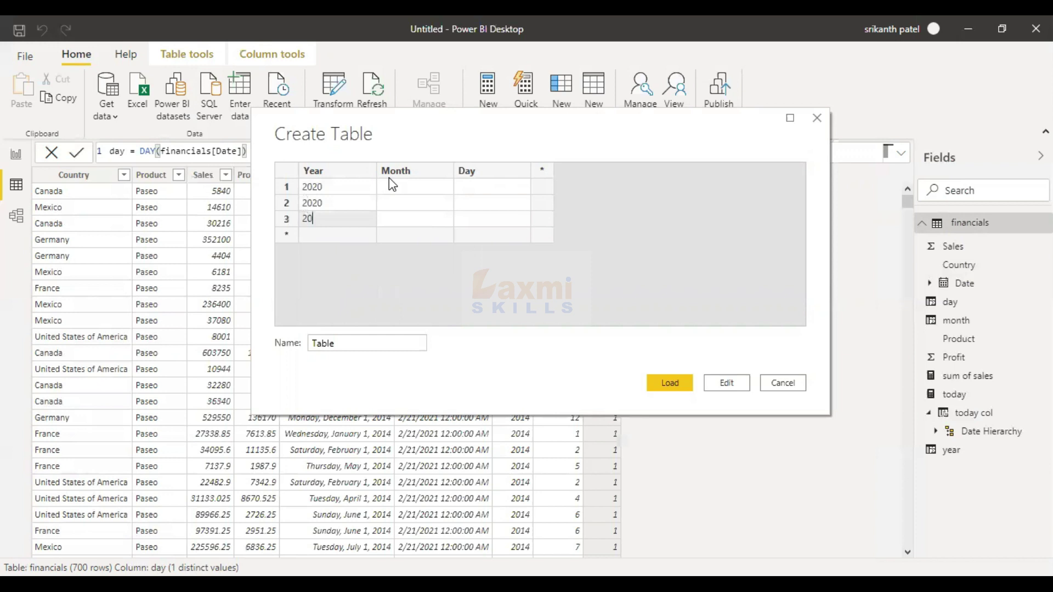
key("Return")
type("2020")
Step: Fill the four rows of the Month column with 1, 2, 3 and 4
left_click(388, 179)
type("1")
key("Return")
type("2")
key("Return")
type("3")
key("Return")
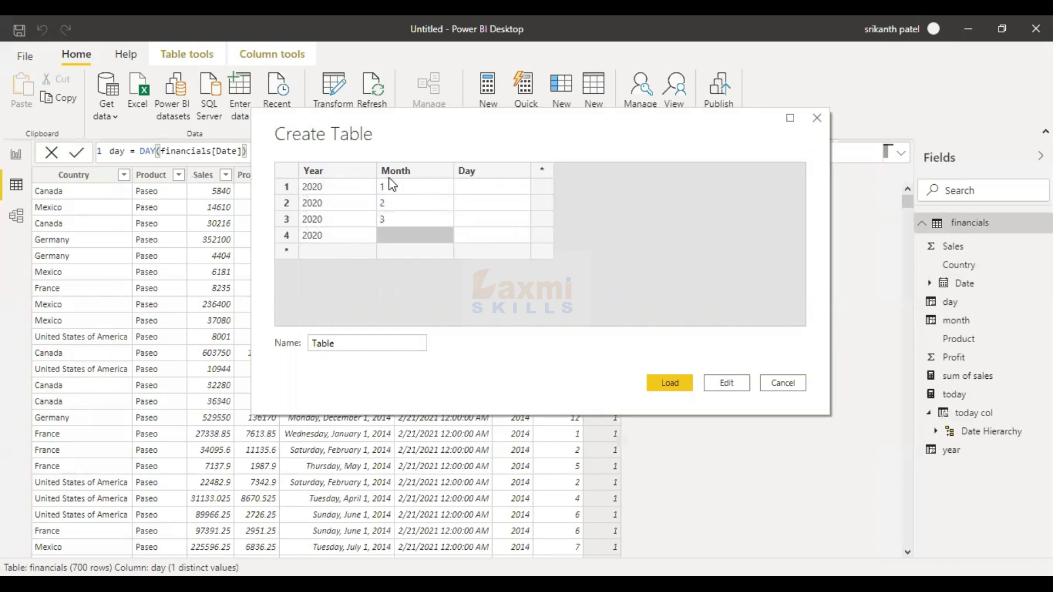
type("4")
Step: Fill the four rows of the Day column with 1, 2, 3 and 4, and load the table into the model
key("Tab")
key("Up")
key("Up")
key("Up")
type("1")
key("Return")
type("2")
key("Return")
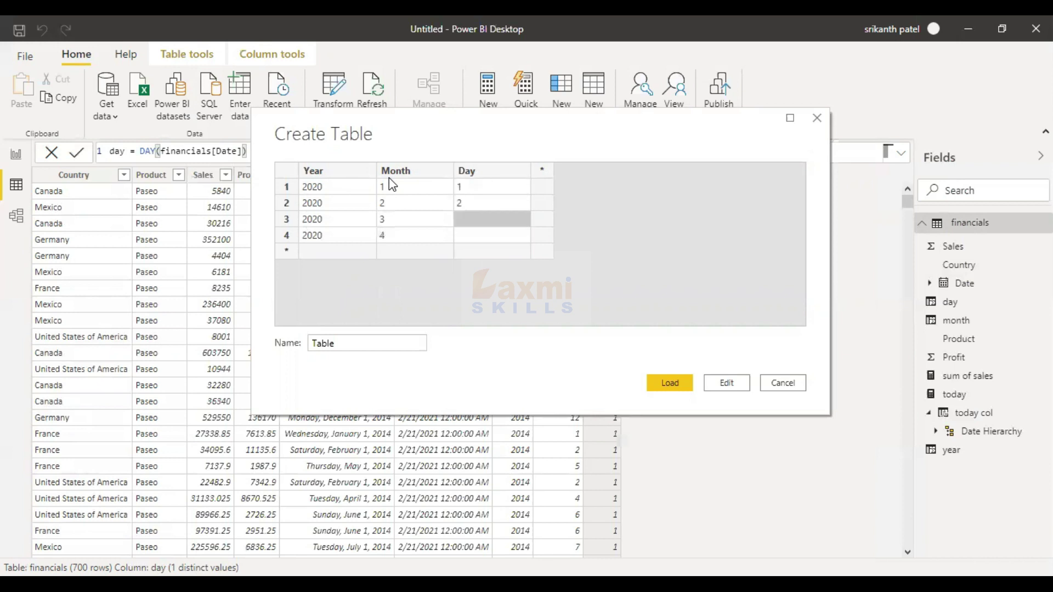
type("3")
key("Return")
type("4")
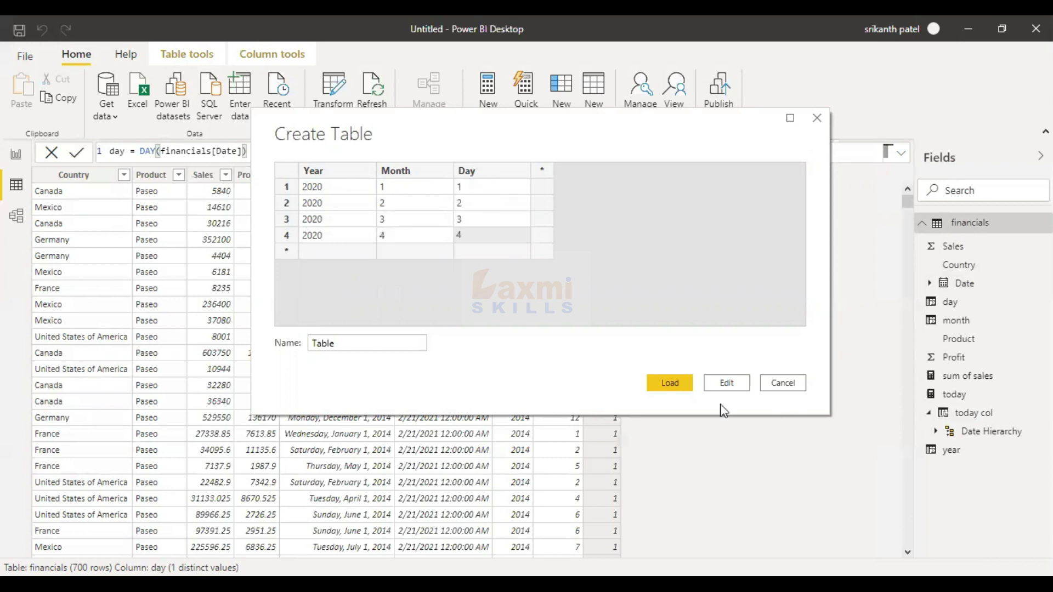
left_click(686, 384)
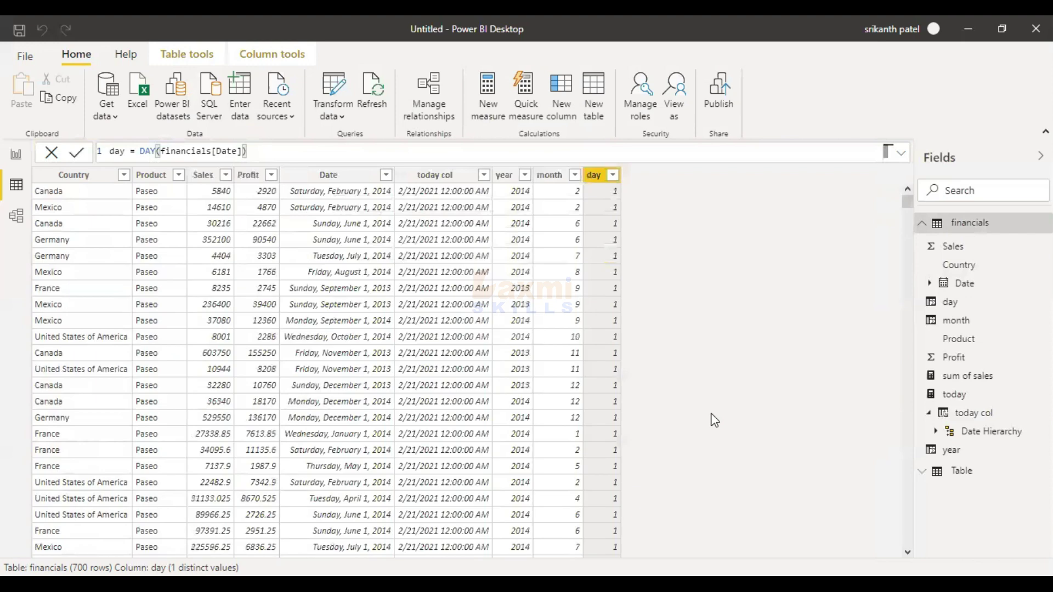
Step: Show the data of Table and start a calculated column in it named date that uses the DATE function
left_click(944, 222)
left_click(941, 247)
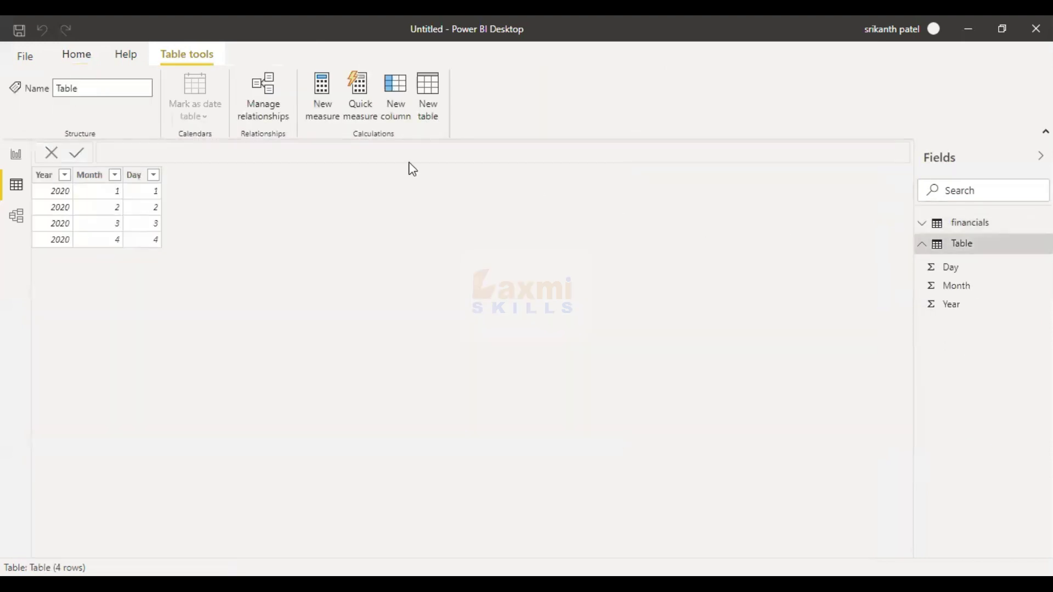
left_click(402, 99)
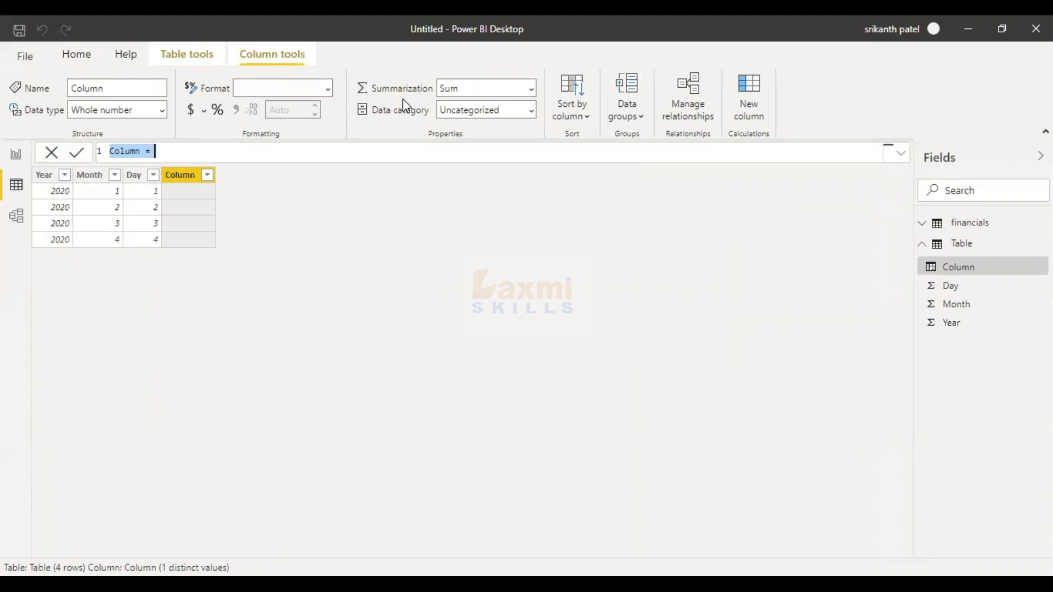
type("da")
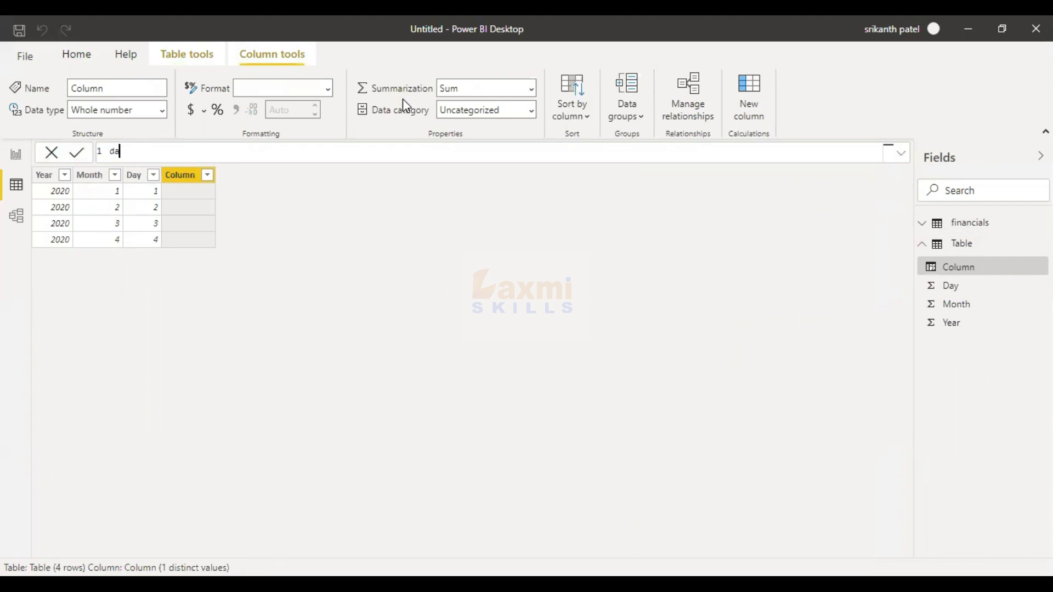
type("te = date")
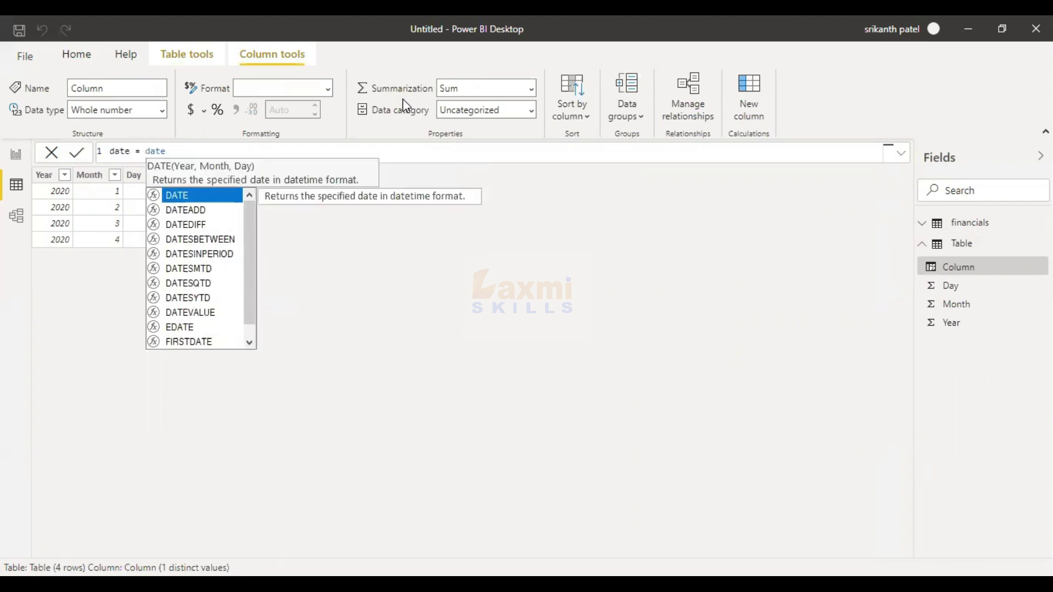
key("Tab")
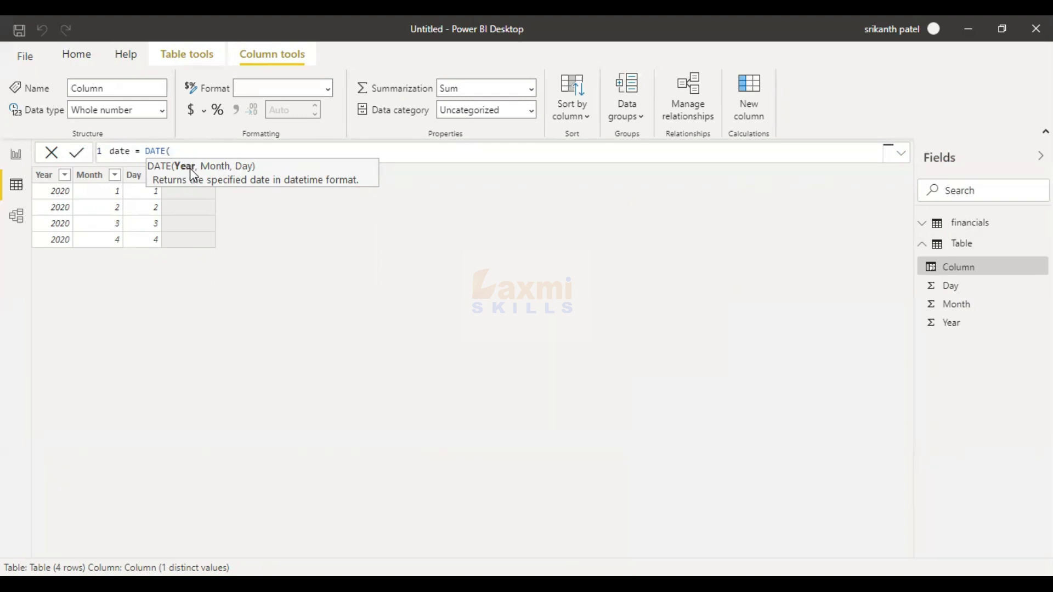
Step: Use 'Table'[Year] as the year argument of the DATE function in the date column's formula
type("tabl")
key("Down")
key("Down")
key("Down")
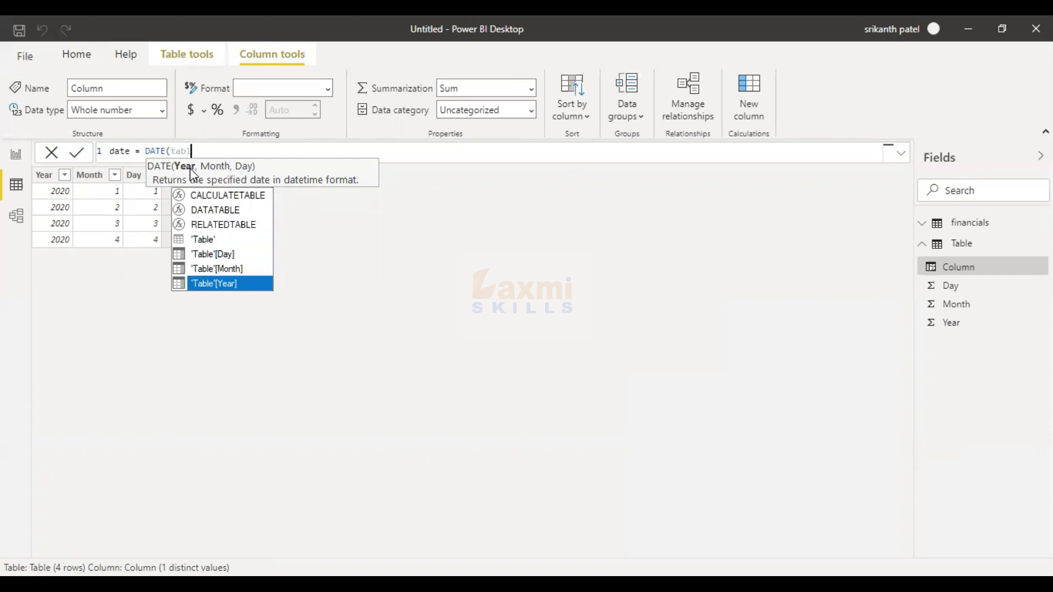
key("Tab")
type(",")
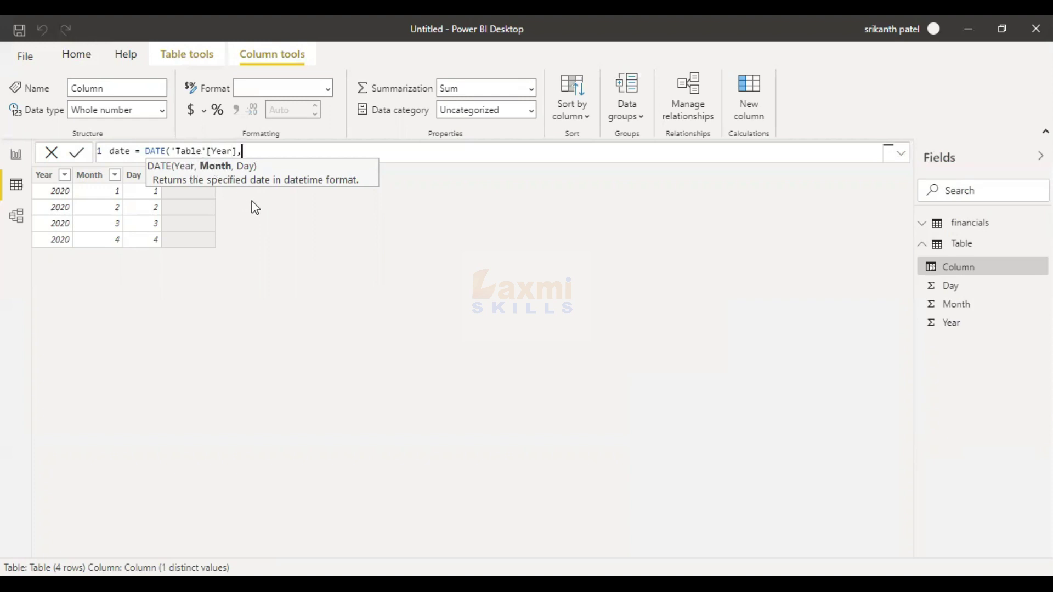
Step: Complete the DATE formula with 'Table'[Month] as month and 'Table'[Day] as day, and commit the date column
type("tabl")
key("Down")
key("Down")
key("Tab")
type(",")
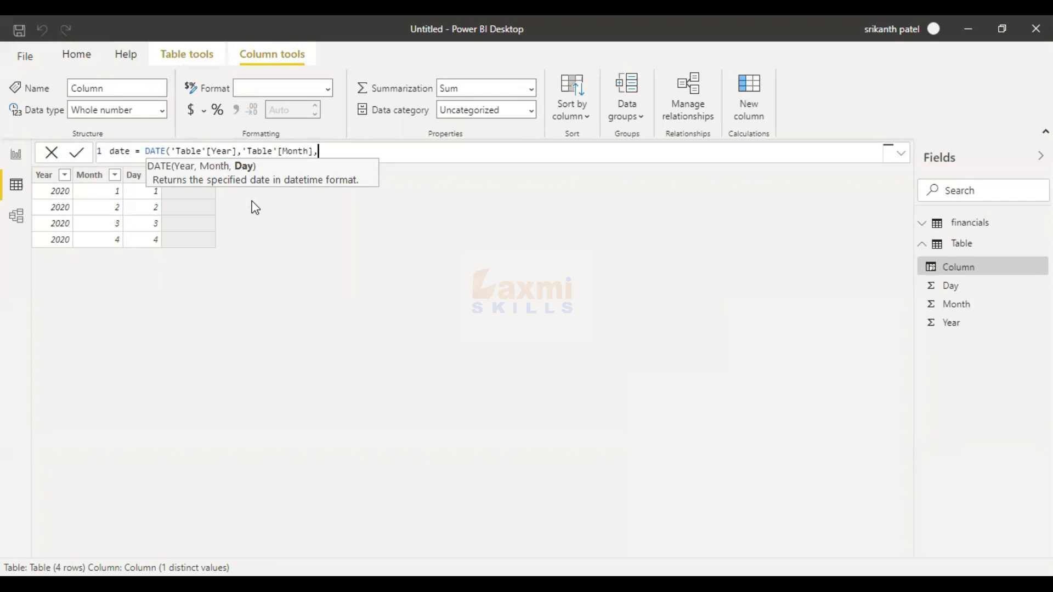
type("tabl")
key("Down")
key("Tab")
type(")")
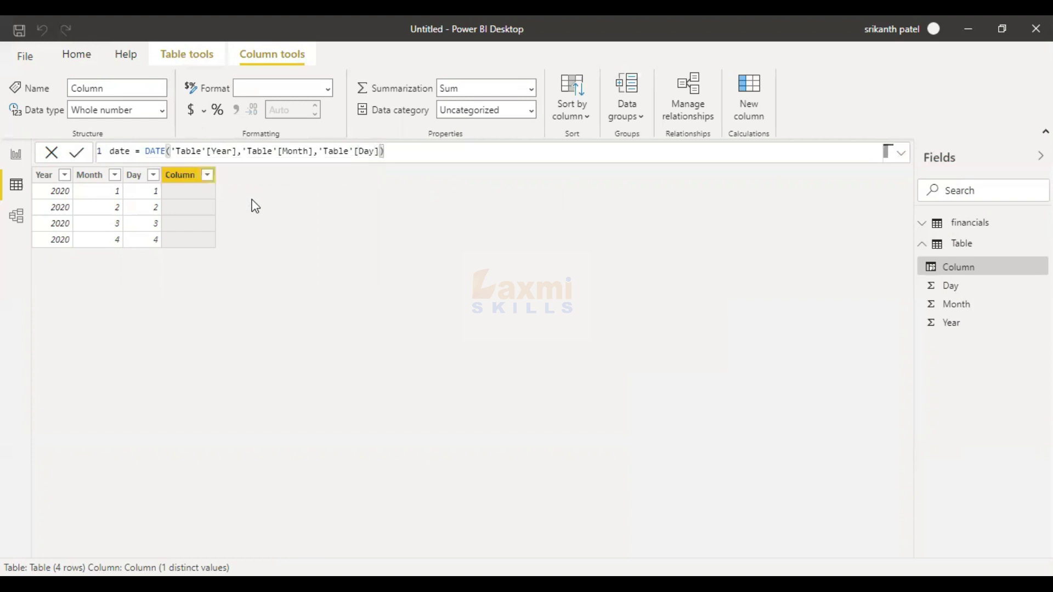
key("Return")
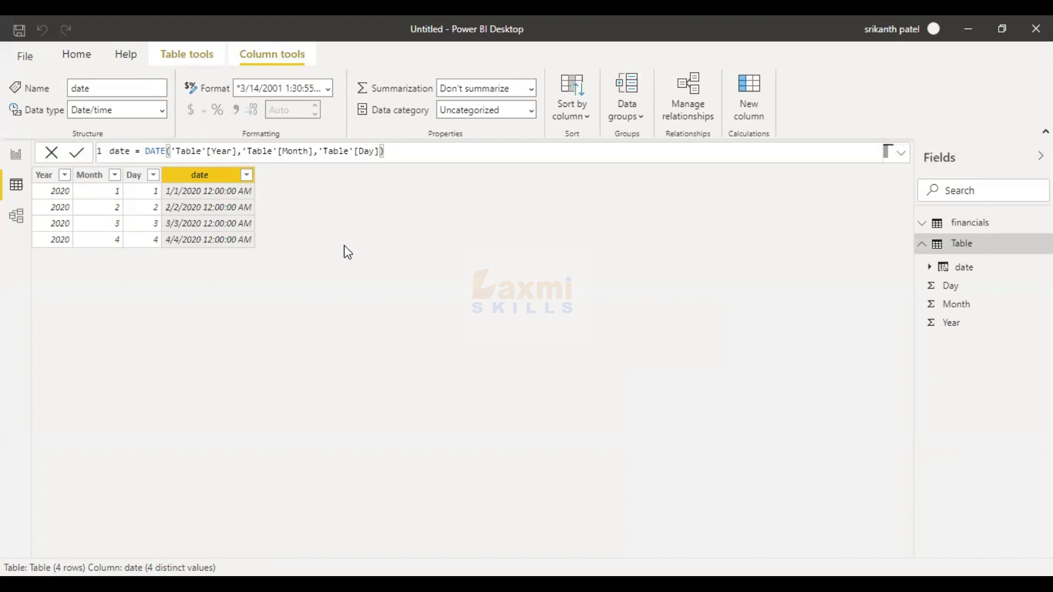
Step: Add a calculated column to Table with the formula now = NOW()
left_click(749, 93)
type("now = now")
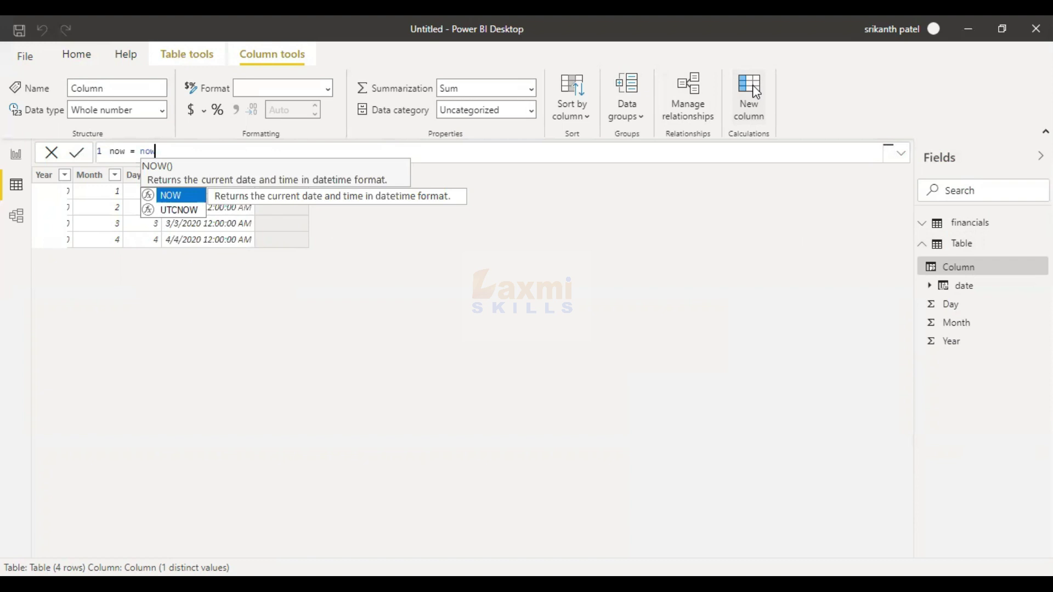
key("Tab")
type(")")
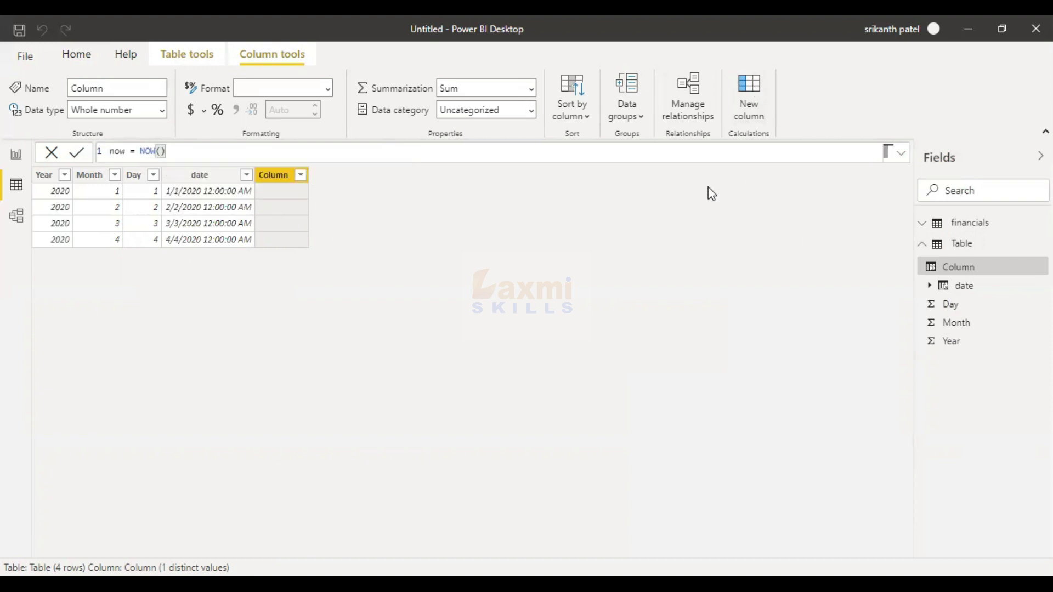
key("Return")
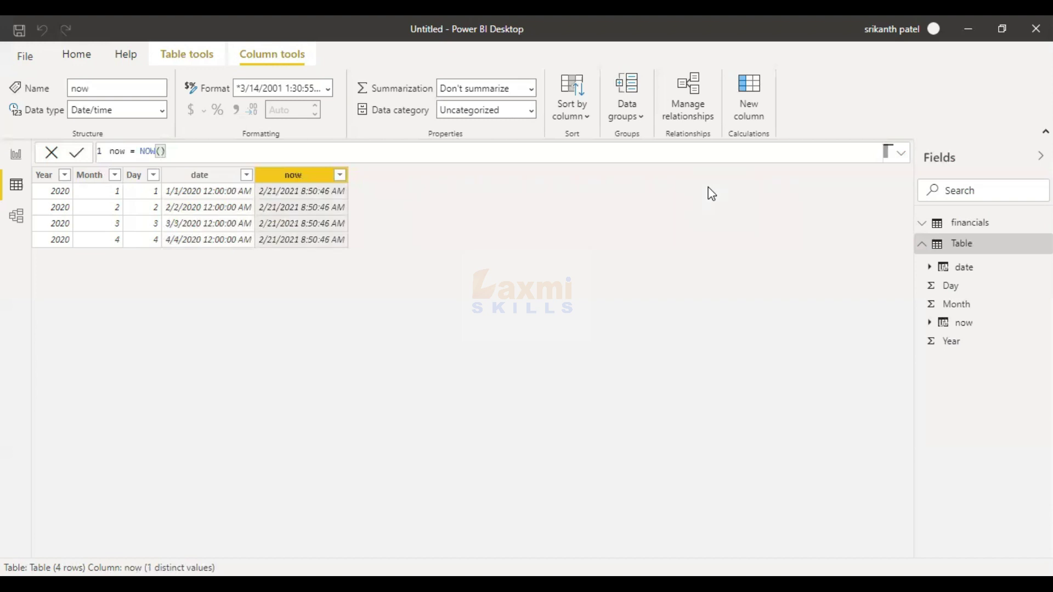
Step: Save the report to the Desktop as a Power BI file named day 1 dax functions
key("ctrl+s")
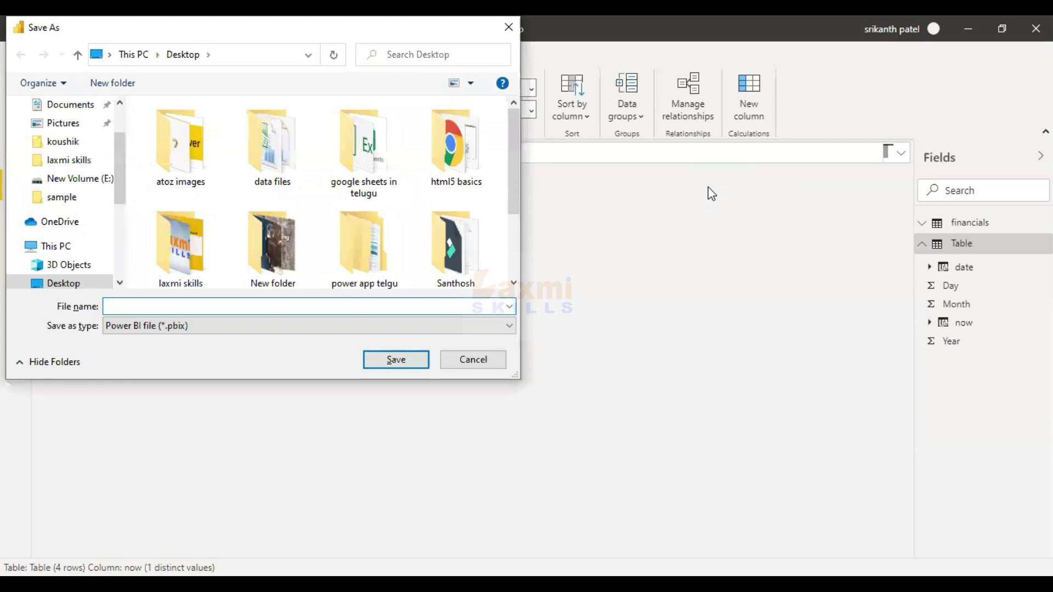
type("day 1 dax functions")
key("Return")
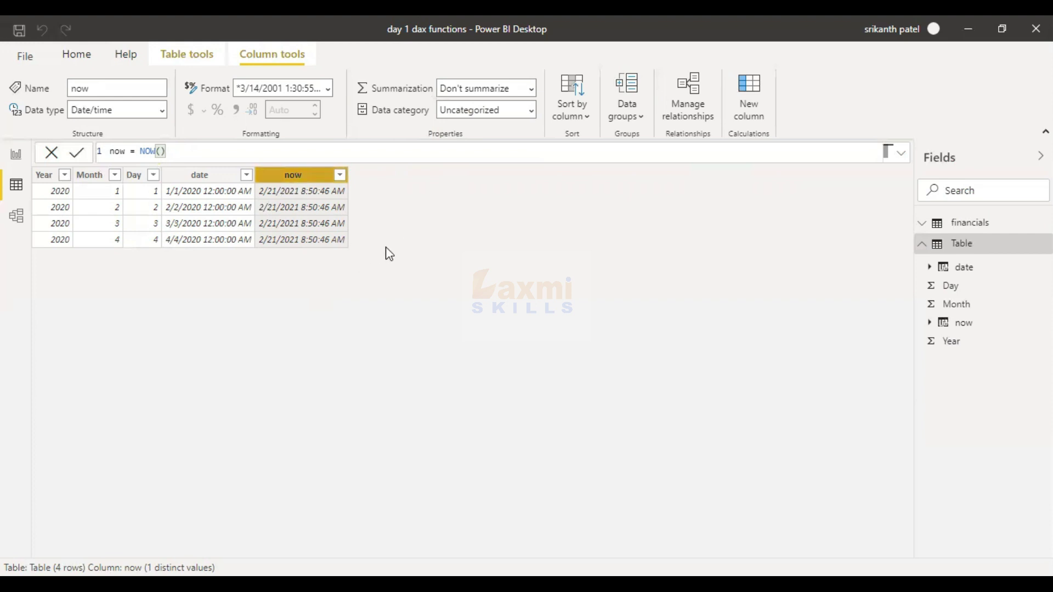
Step: Add a calculated column to Table with the formula minute = MINUTE('Table'[now])
left_click(749, 108)
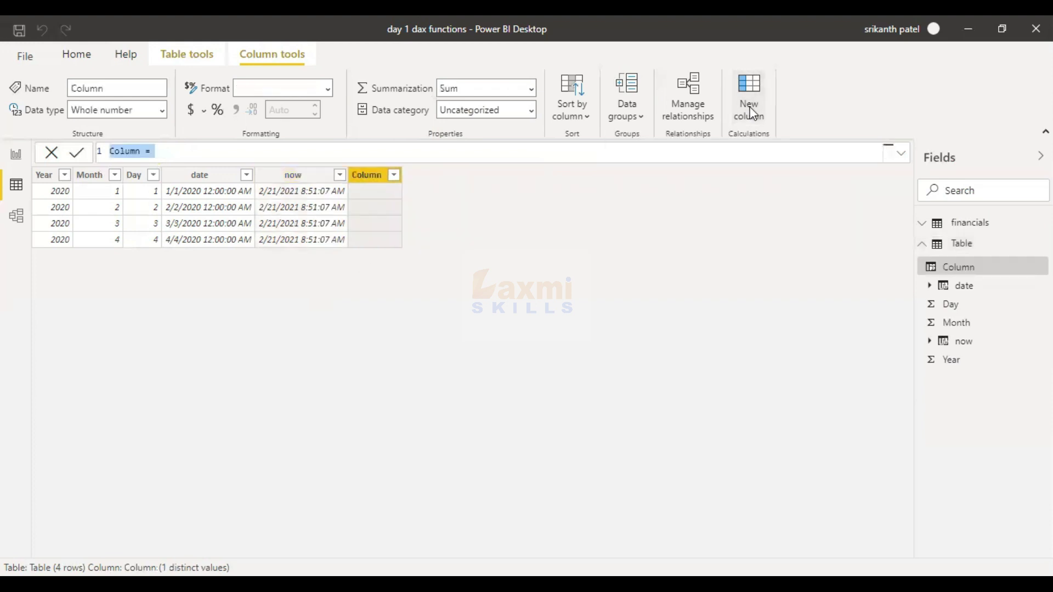
type("minut")
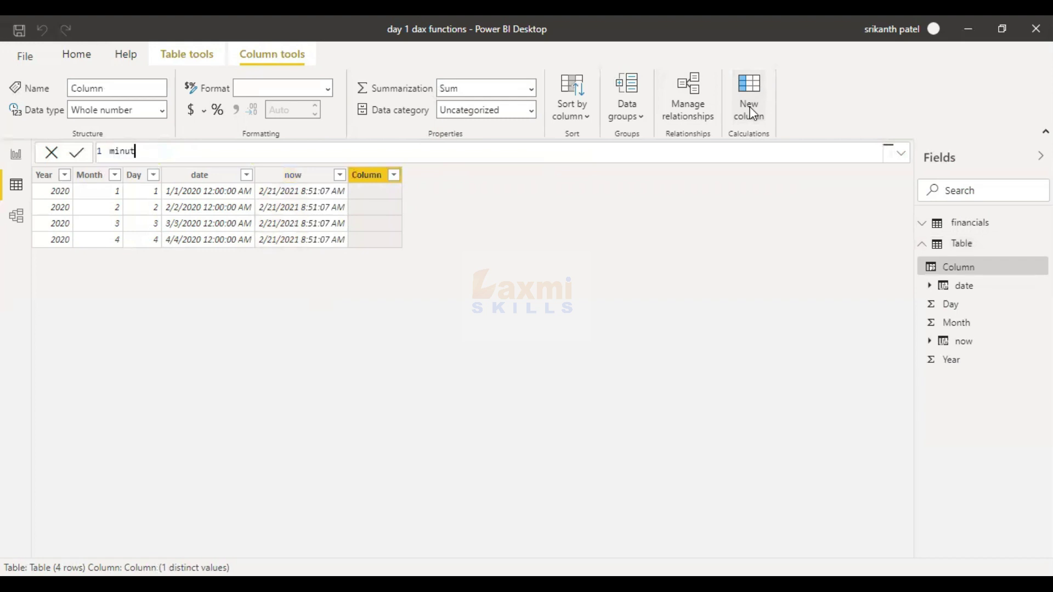
type("e = min")
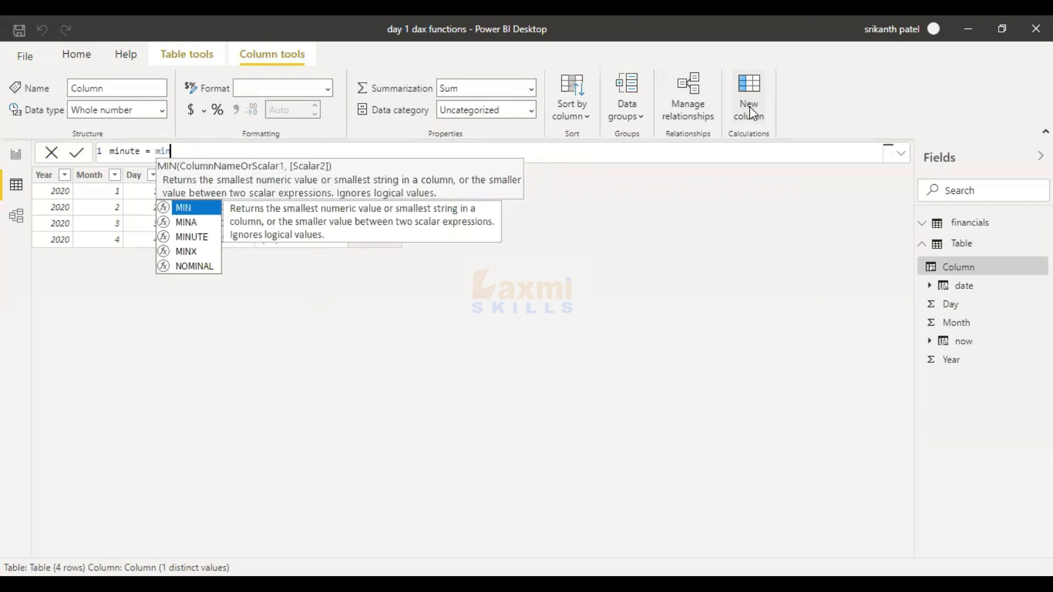
key("Down")
key("Down")
key("Tab")
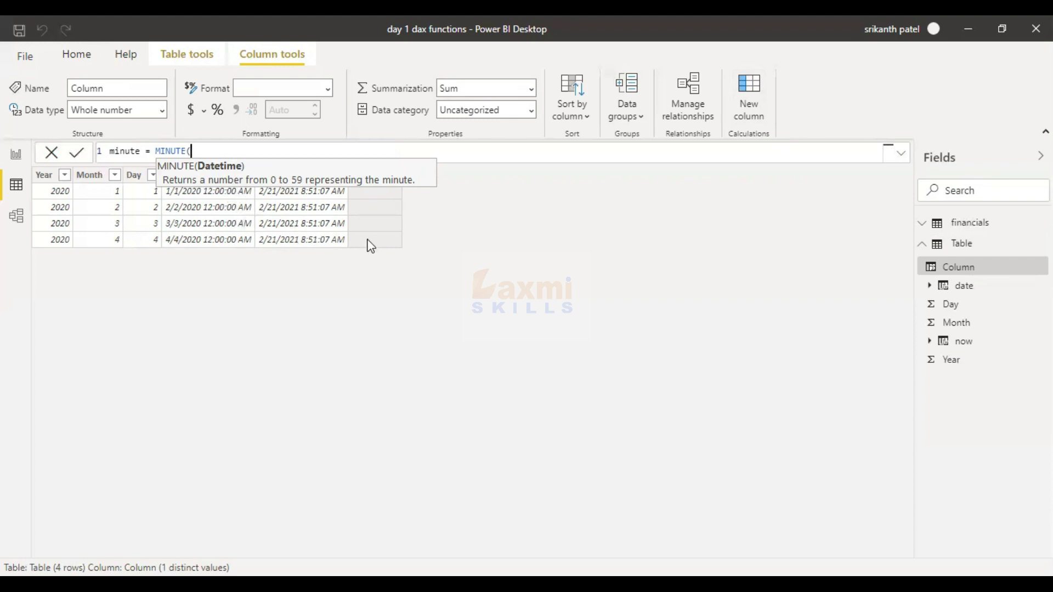
type("tabl")
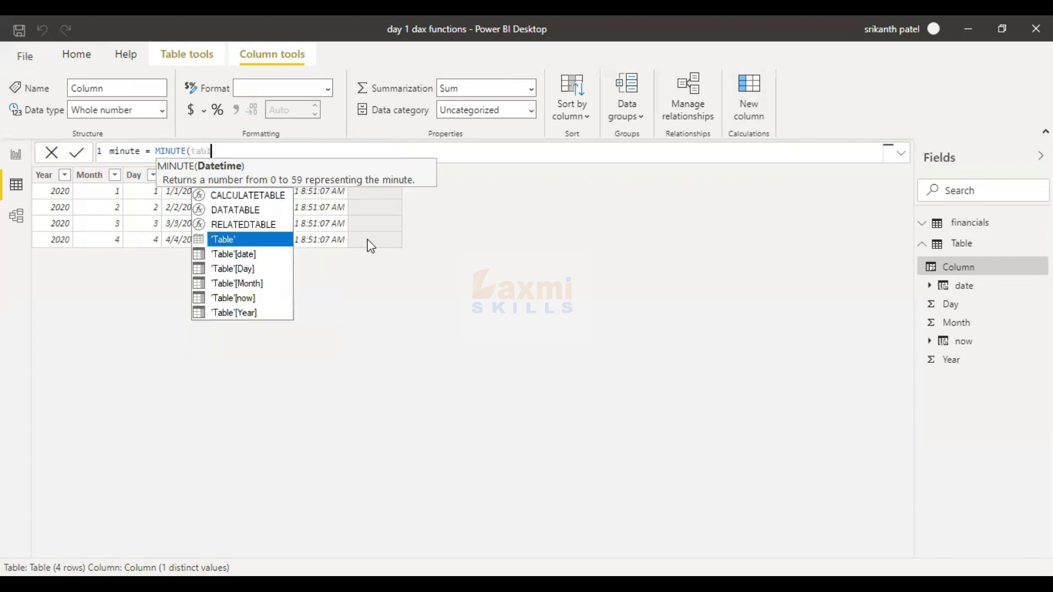
key("Down")
key("Down")
key("Down")
key("Down")
key("Tab")
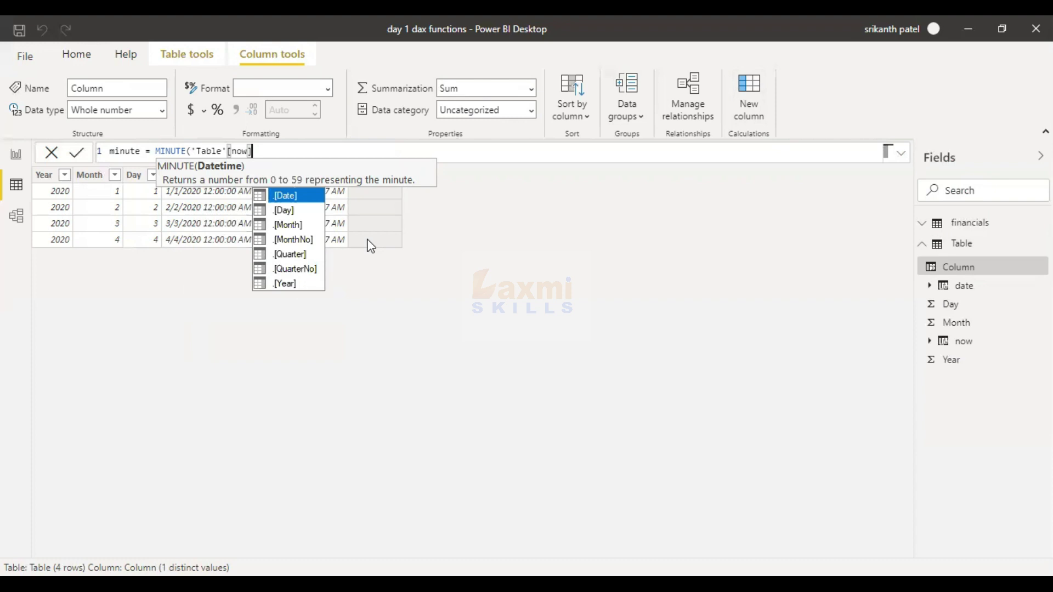
type(")")
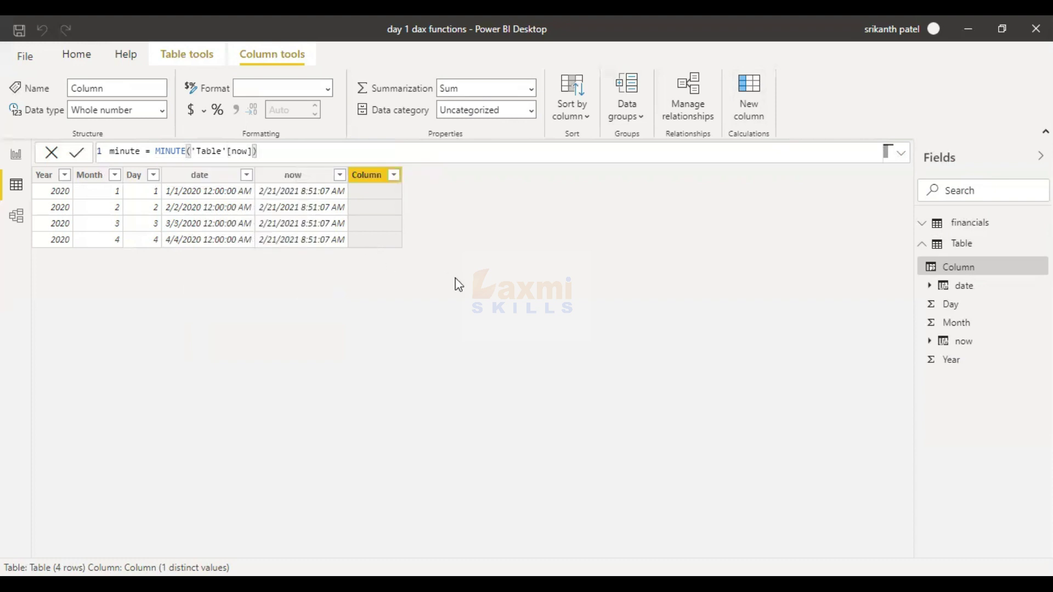
key("Return")
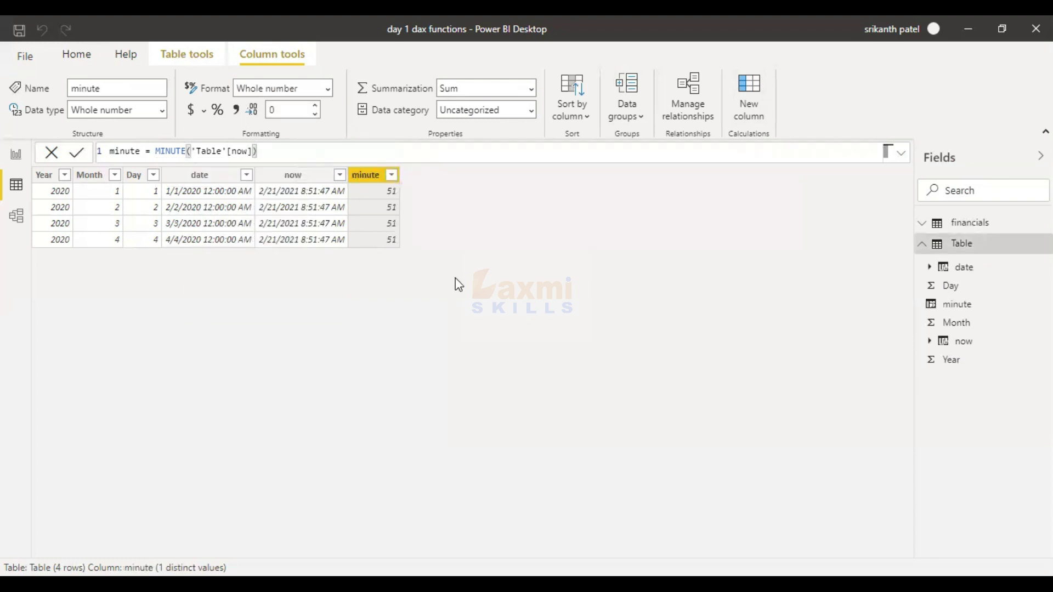
Step: Add a calculated column to Table with the formula hour = HOUR('Table'[now])
left_click(744, 118)
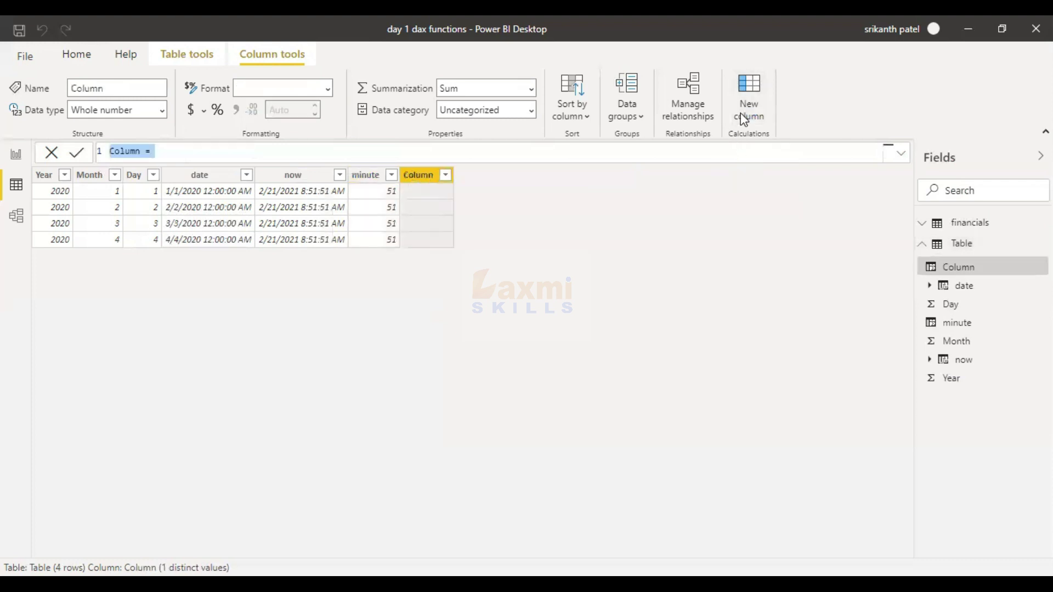
type("hour =")
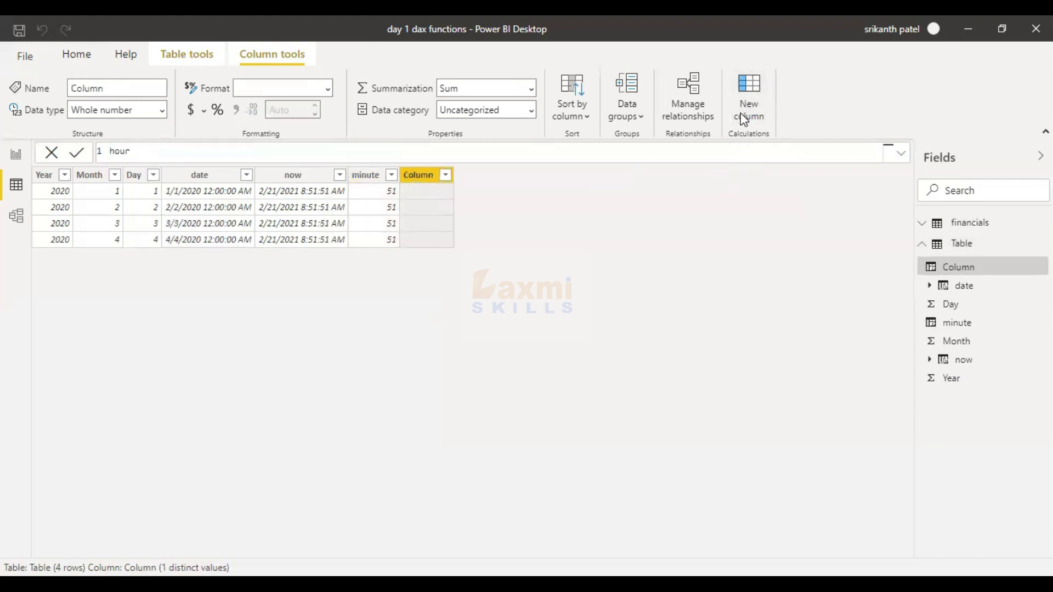
key("Tab")
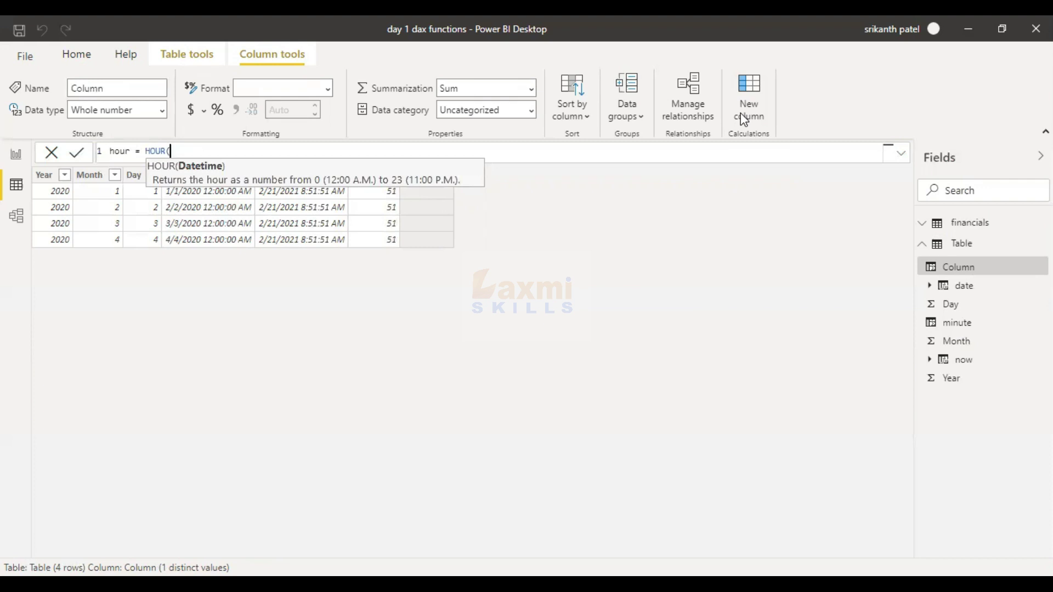
type("ta")
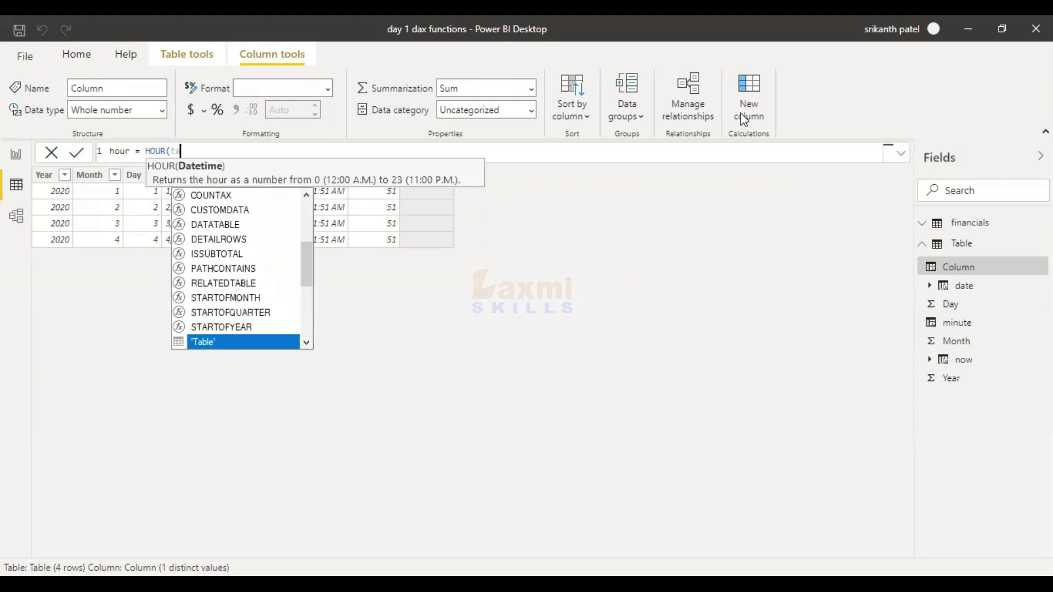
key("Down")
key("Down")
key("Up")
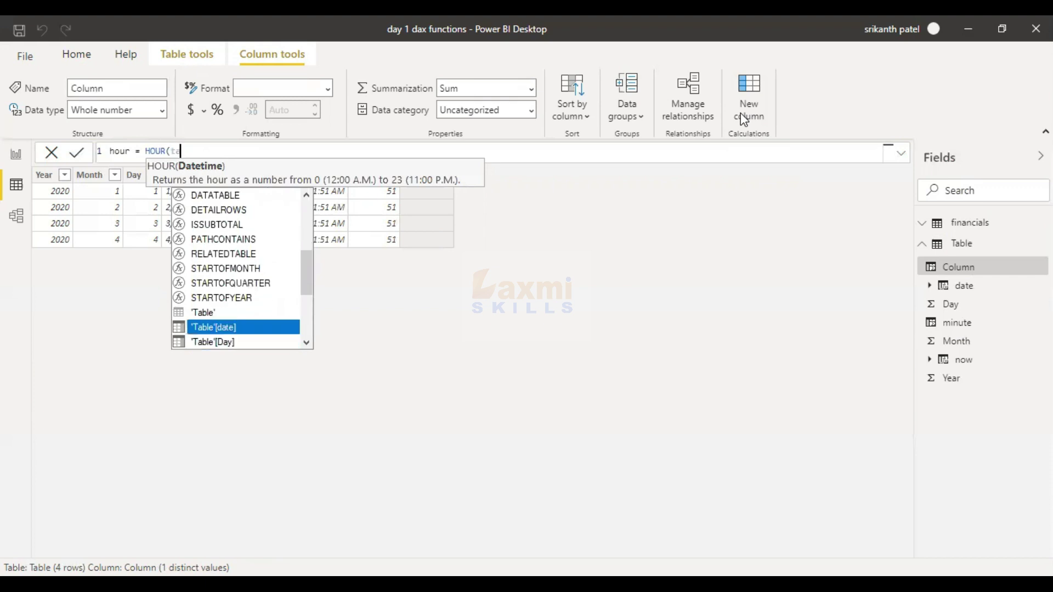
key("Down")
key("Down")
key("Down")
key("Down")
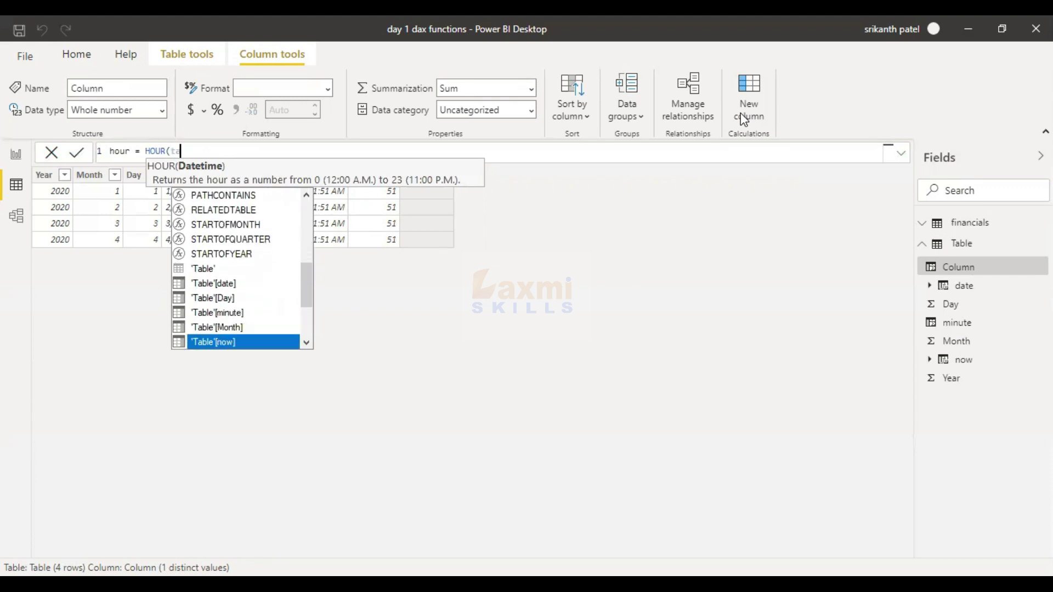
key("Tab")
type(")")
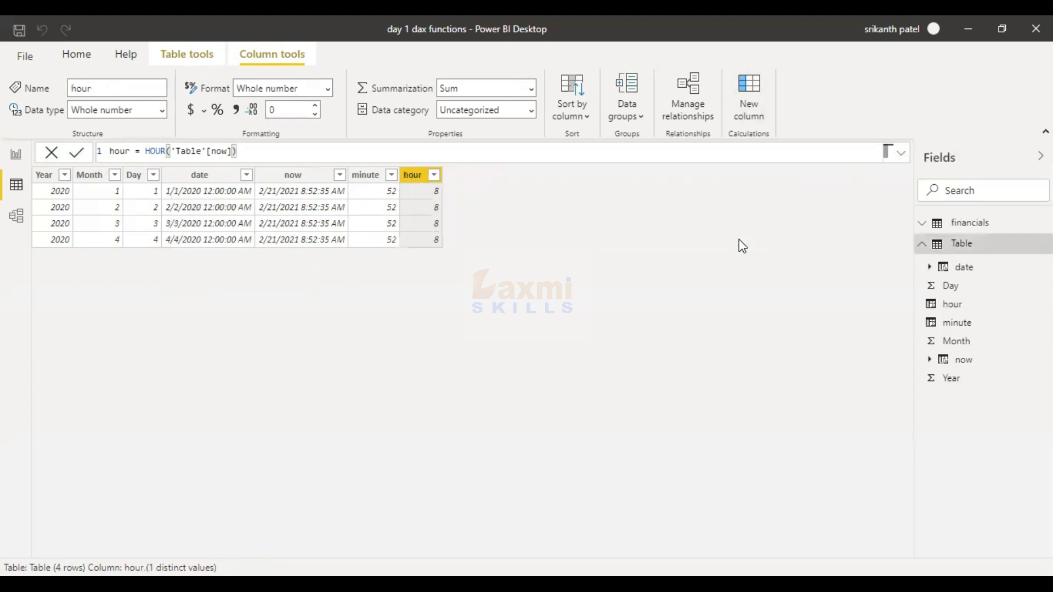
Step: Add a calculated column to Table named secode with the formula SECOND('Table'[now])
left_click(748, 99)
type("secode = ")
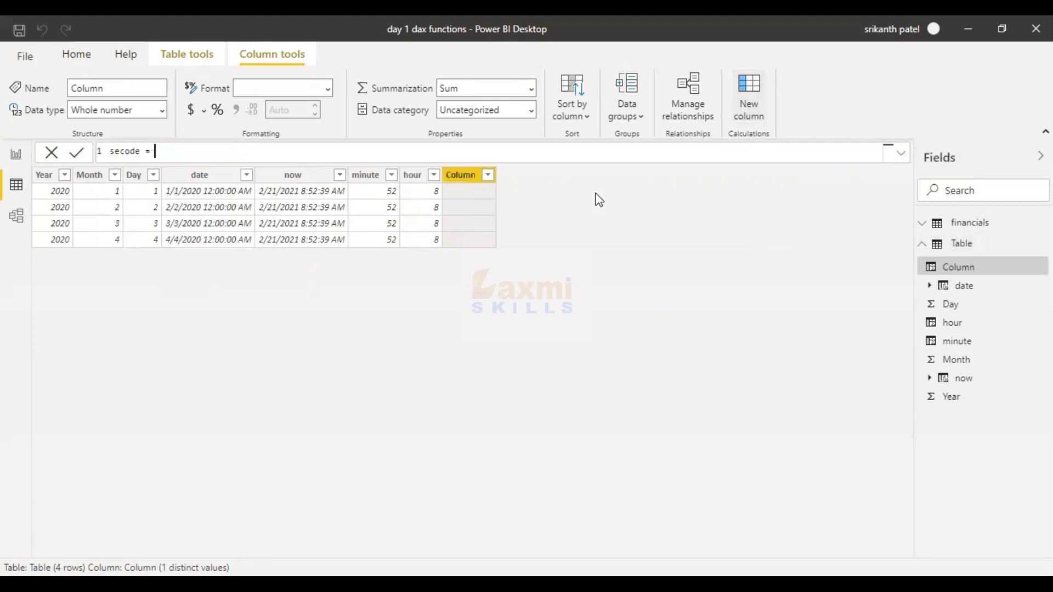
type("seco")
key("Tab")
type("tabl")
key("Down")
key("Down")
key("Down")
key("Down")
key("Down")
key("Tab")
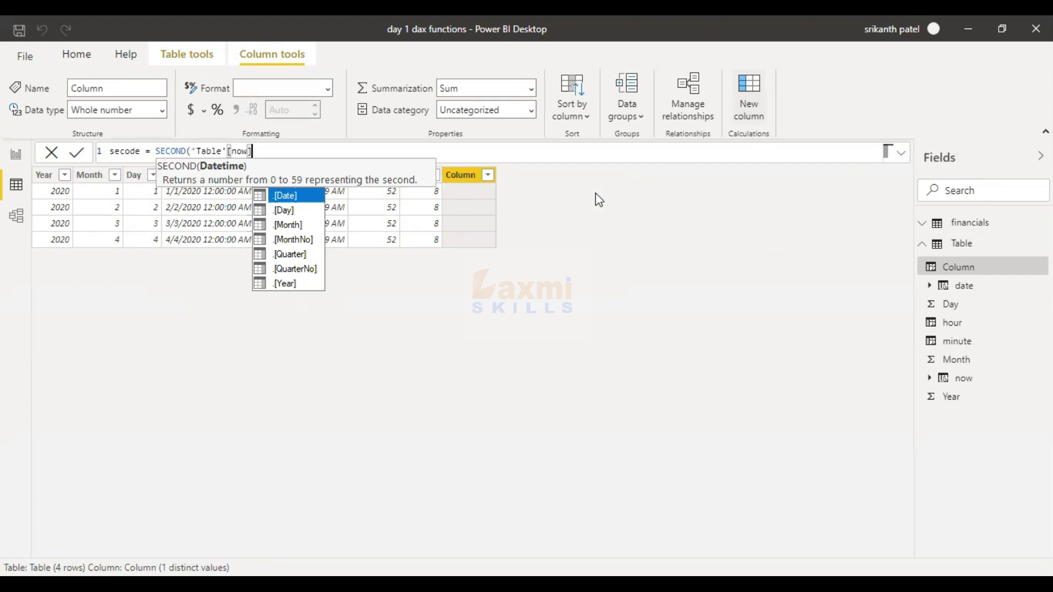
key("Escape")
type(")")
key("Return")
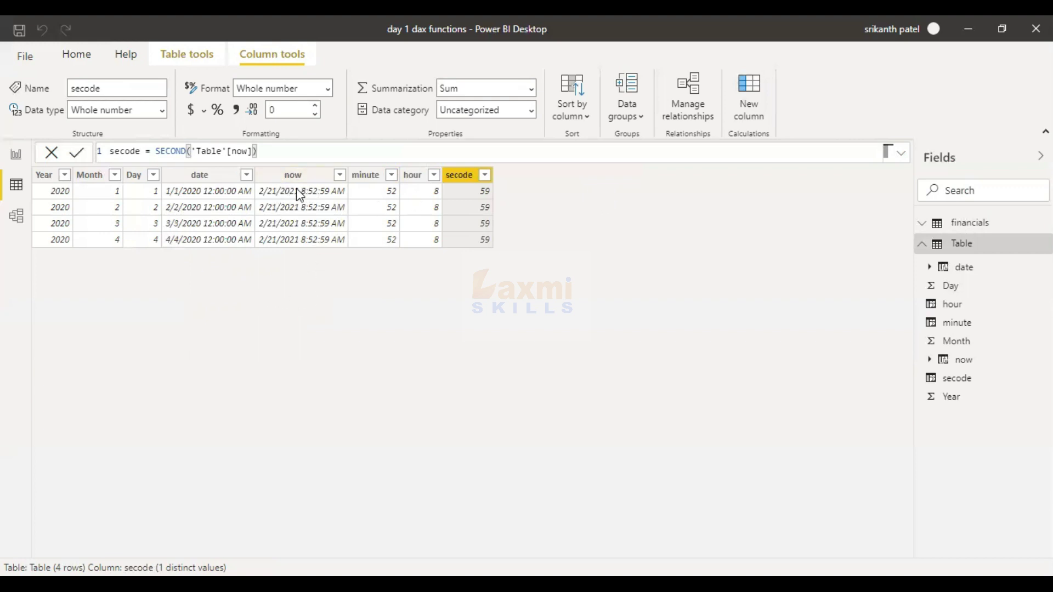
Step: Refresh the report data to recalculate the now column and the time columns based on it
left_click(77, 55)
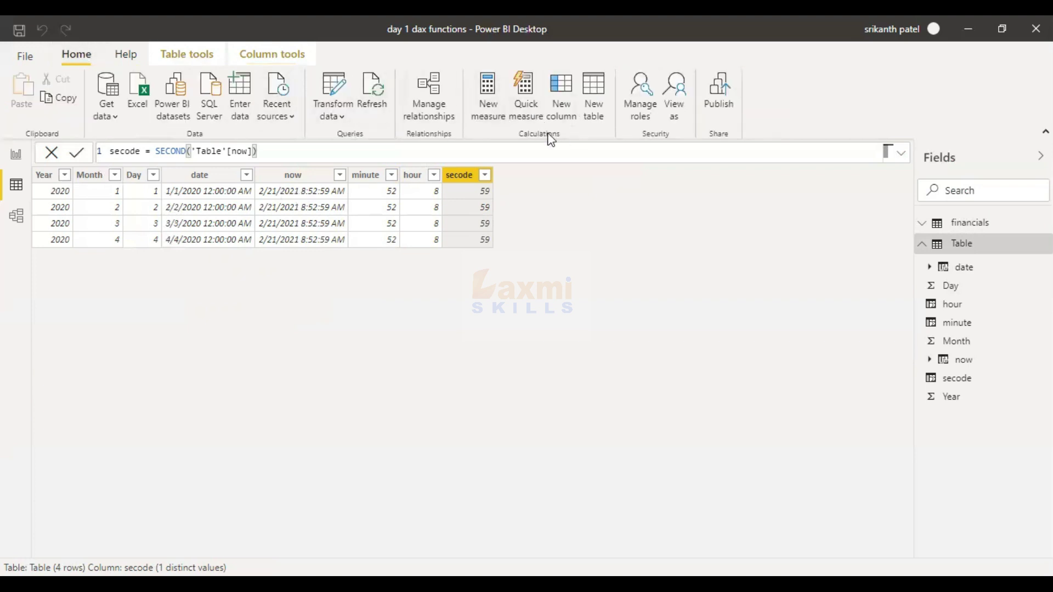
left_click(275, 93)
left_click(180, 299)
left_click(372, 91)
left_click(375, 108)
left_click(380, 85)
left_click(386, 99)
Step: Change the data type of Table's date column to Text
left_click(224, 178)
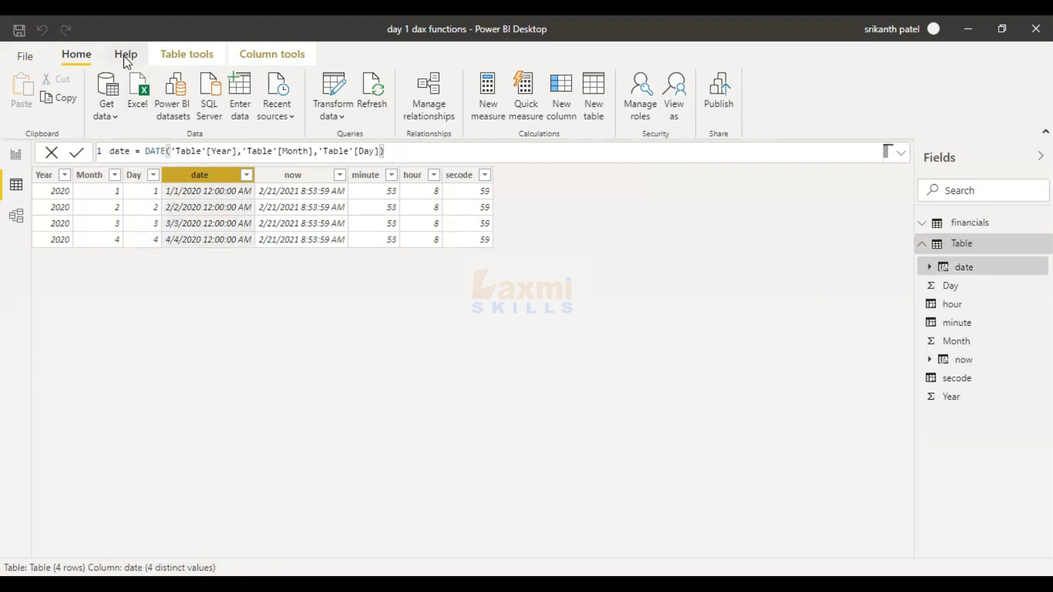
left_click(200, 56)
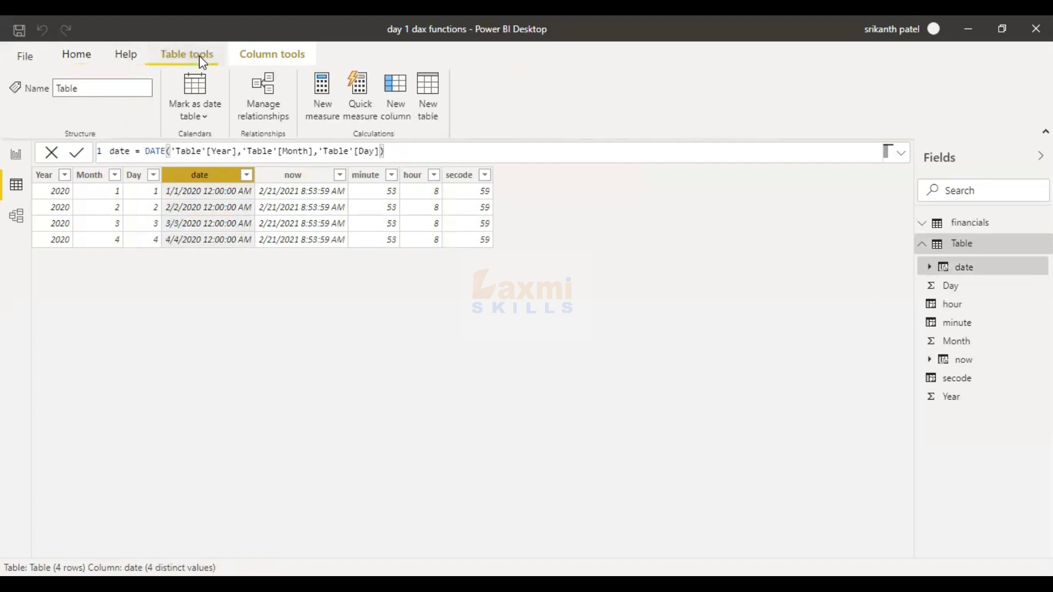
left_click(258, 56)
left_click(162, 110)
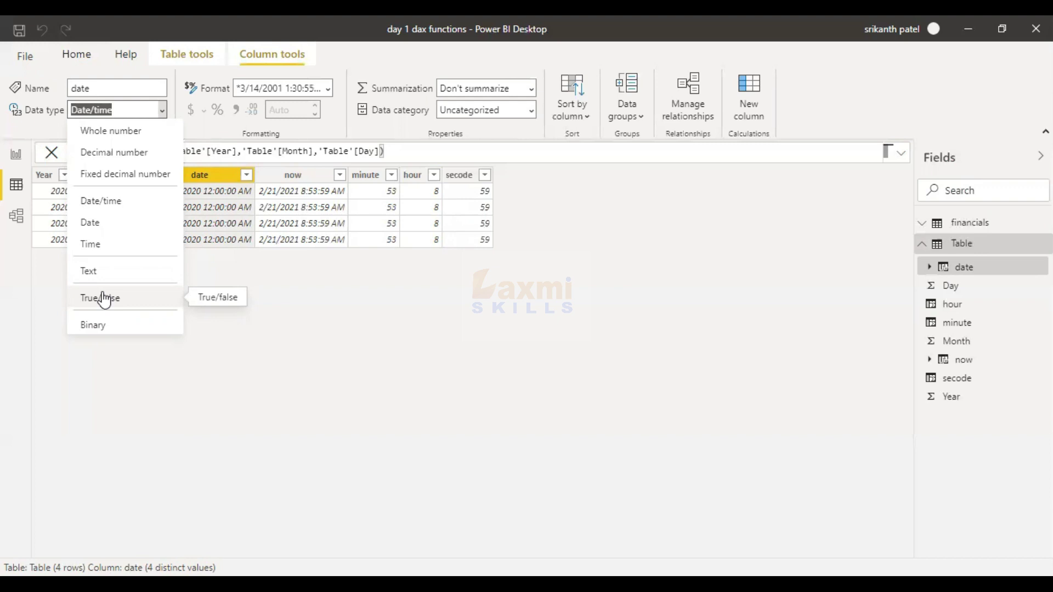
key("Escape")
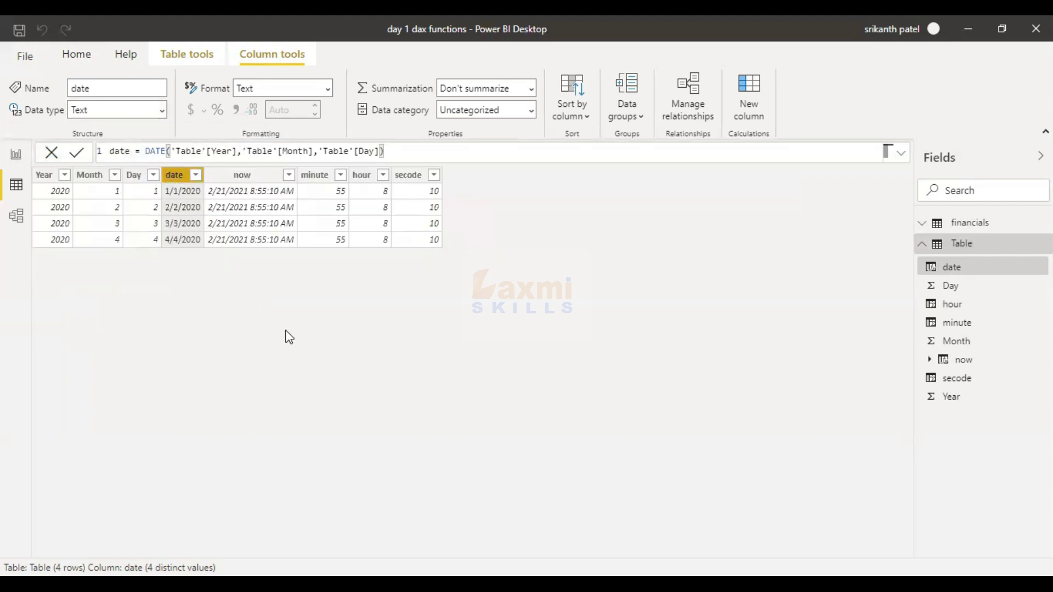
Step: Add a calculated column to Table with the formula datevalue = DATEVALUE('Table'[date])
left_click(755, 103)
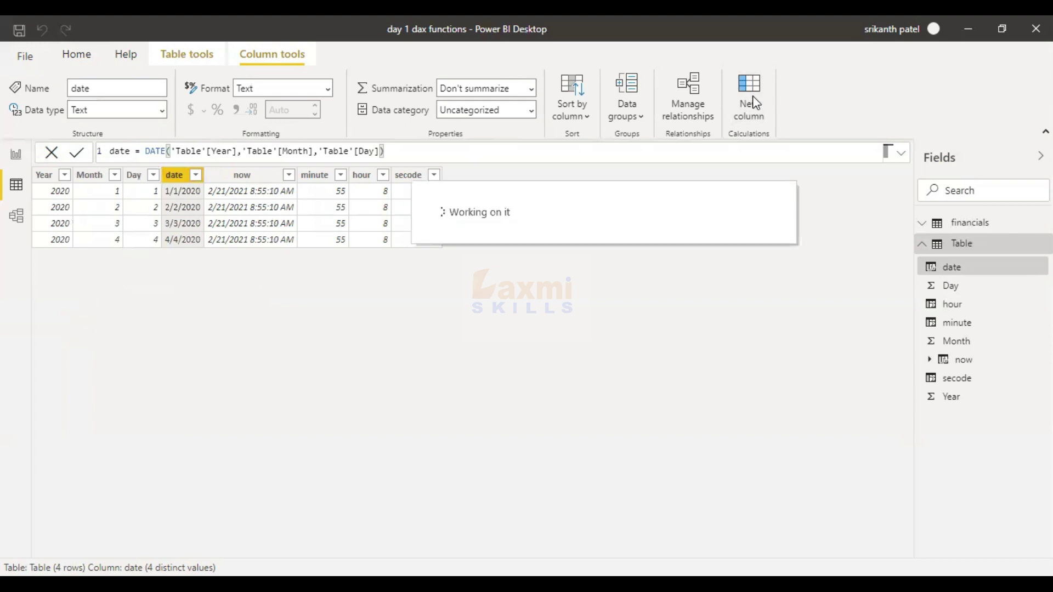
type("d")
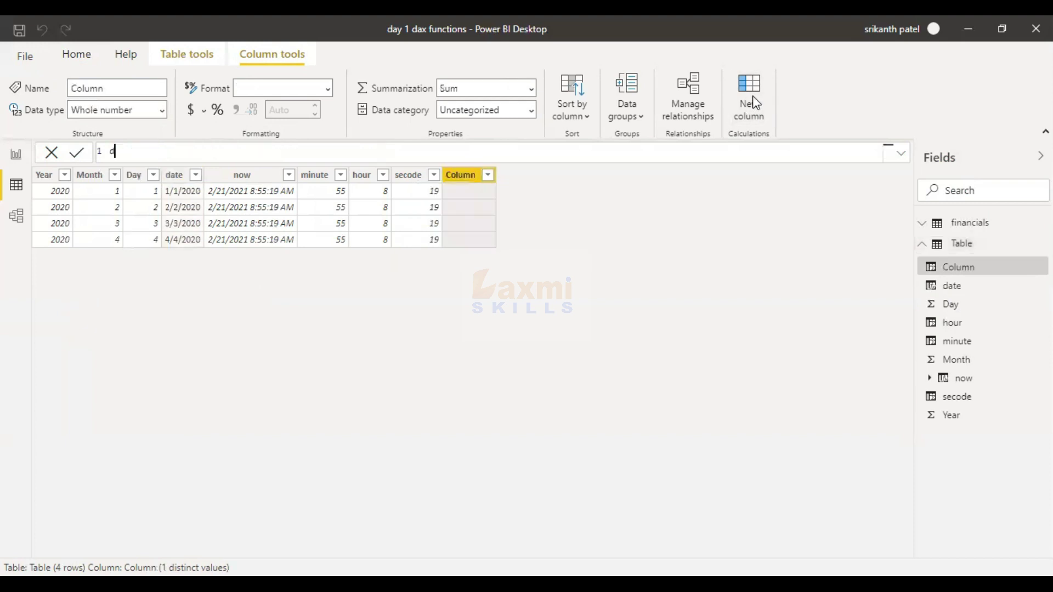
type("atevalue = datev")
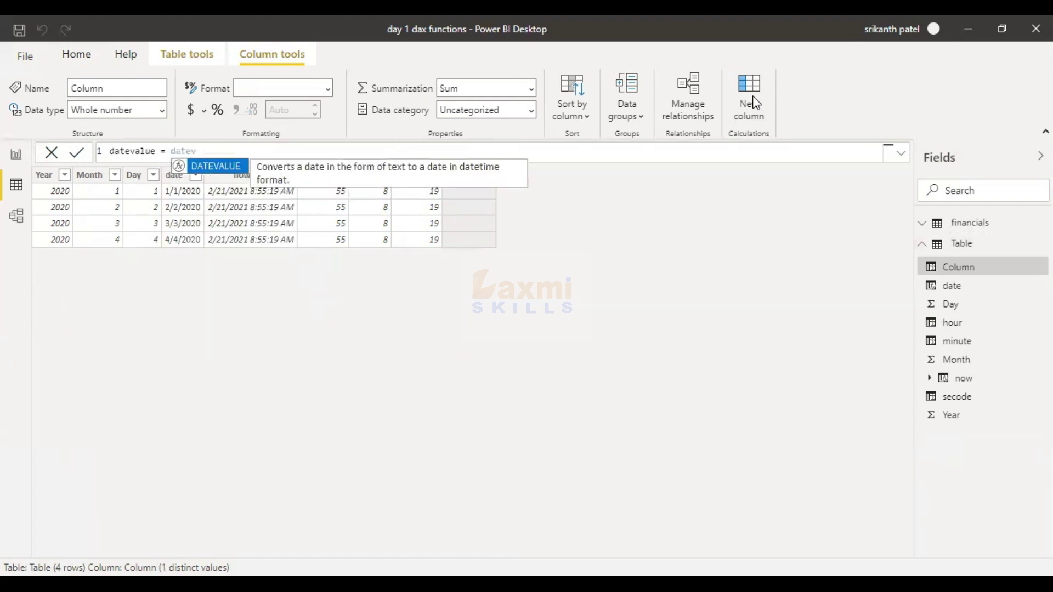
key("Tab")
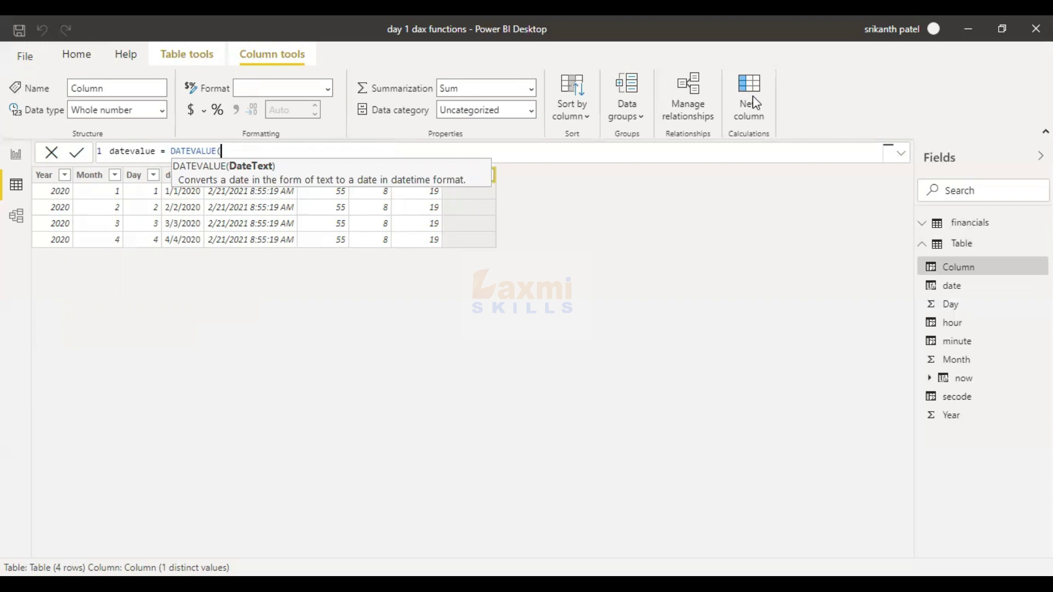
type("tabl")
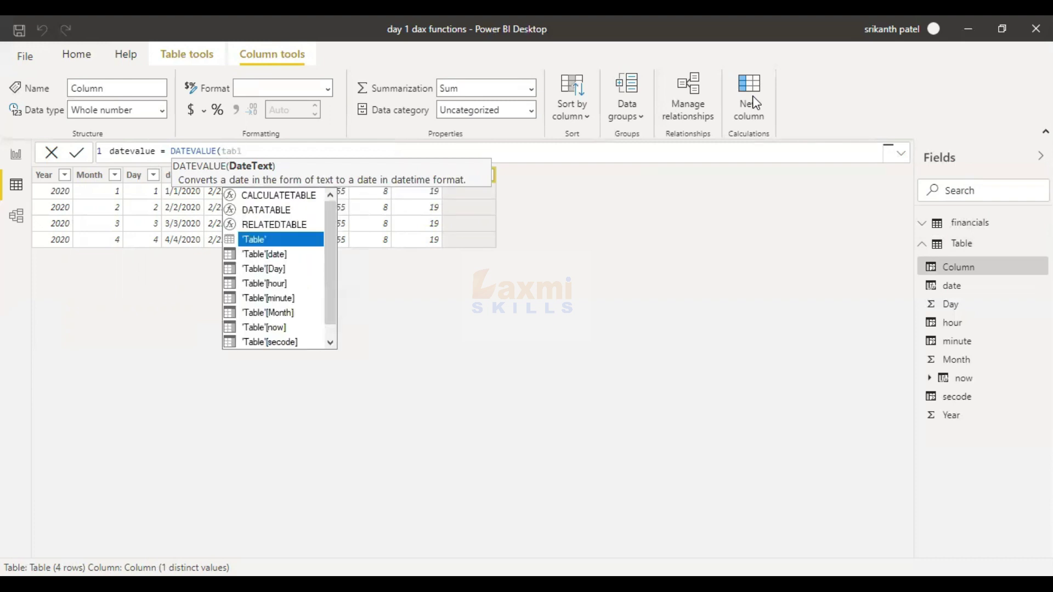
key("Down")
key("Tab")
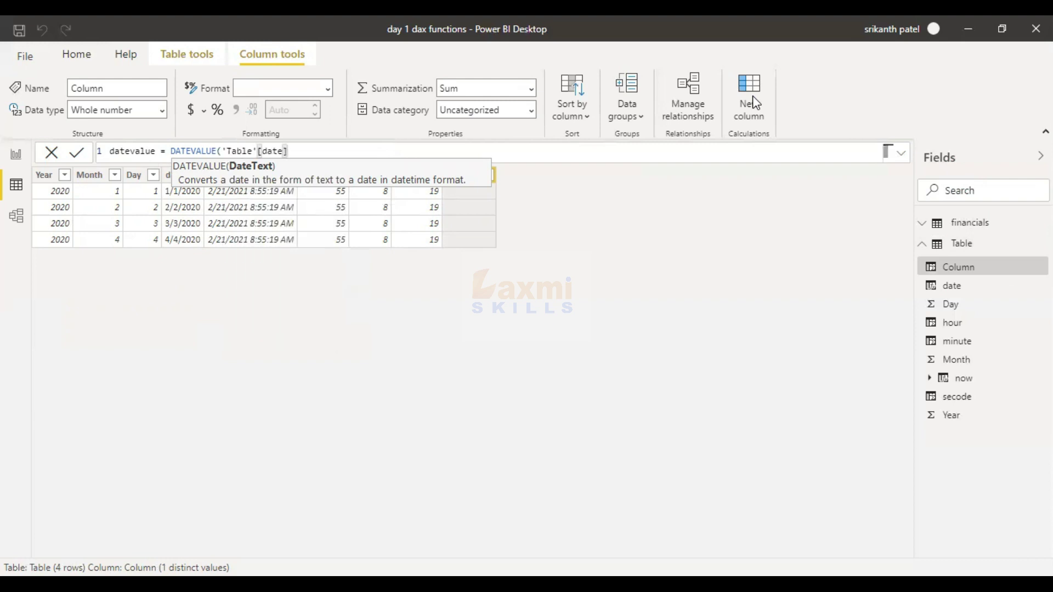
type(")")
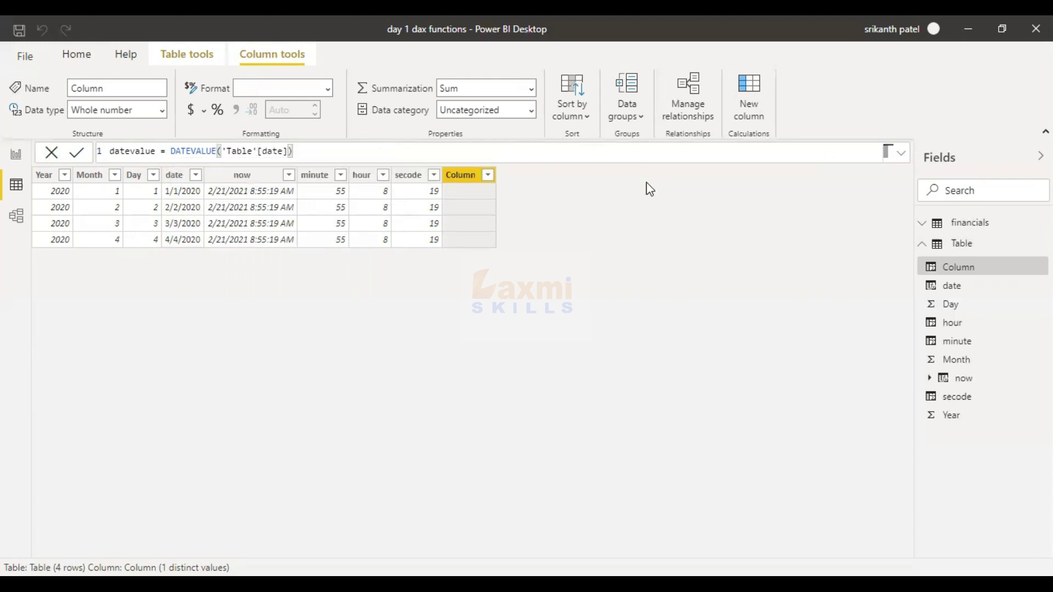
key("Return")
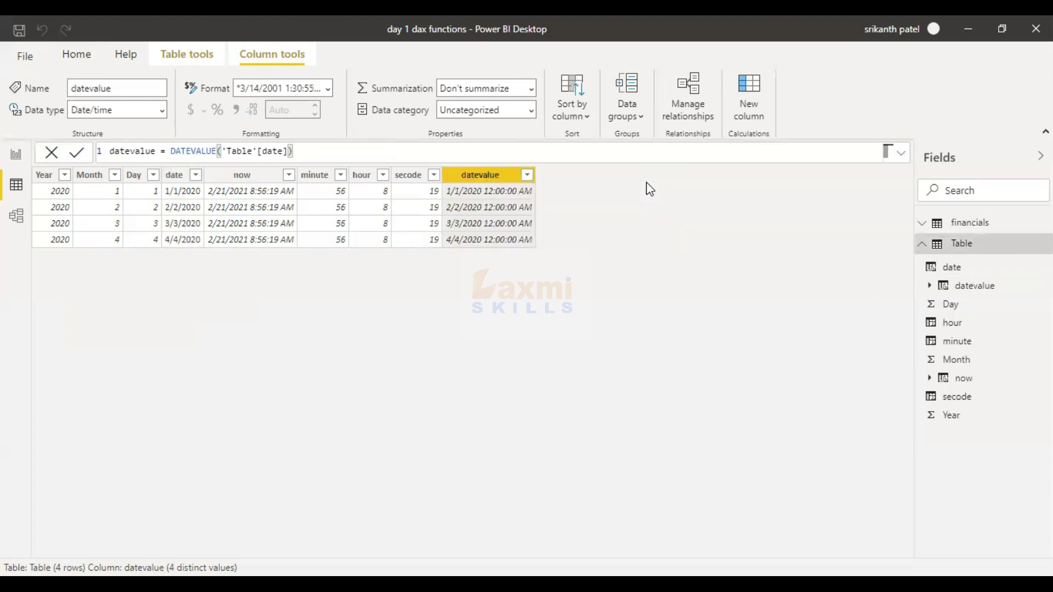
Step: Start a calculated column named datediff in the financials table using the DATEDIFF function
left_click(959, 246)
left_click(960, 224)
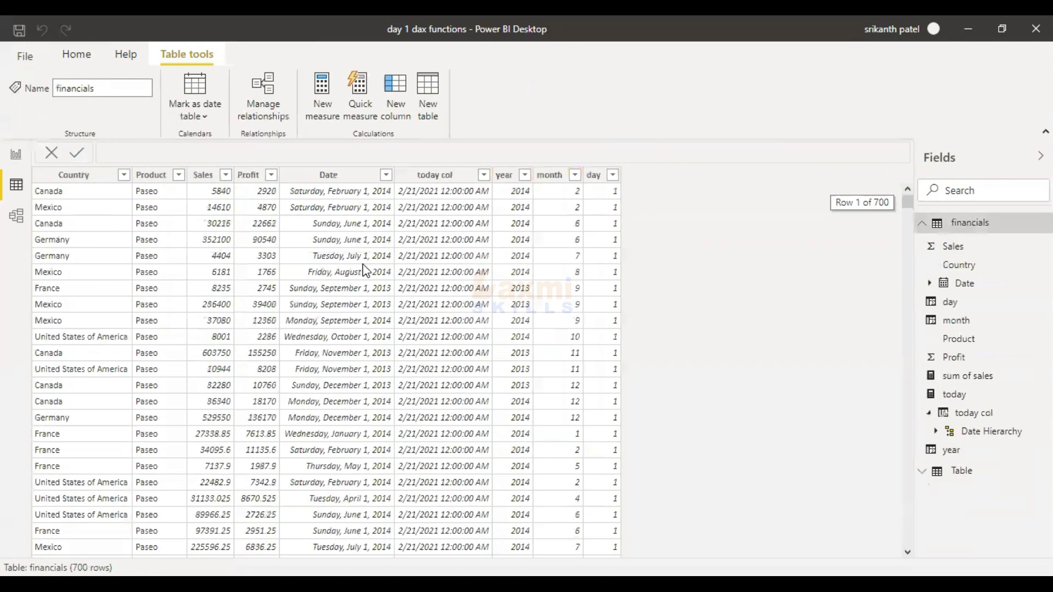
left_click(399, 99)
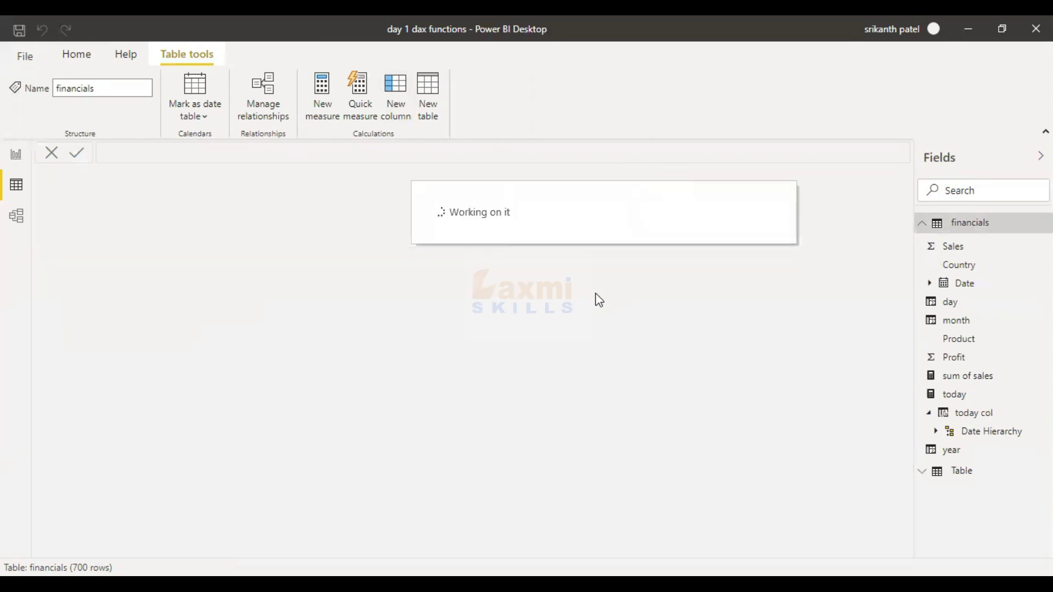
key("BackSpace")
key("BackSpace")
key("BackSpace")
key("BackSpace")
key("BackSpace")
key("BackSpace")
key("BackSpace")
key("BackSpace")
key("BackSpace")
type("date")
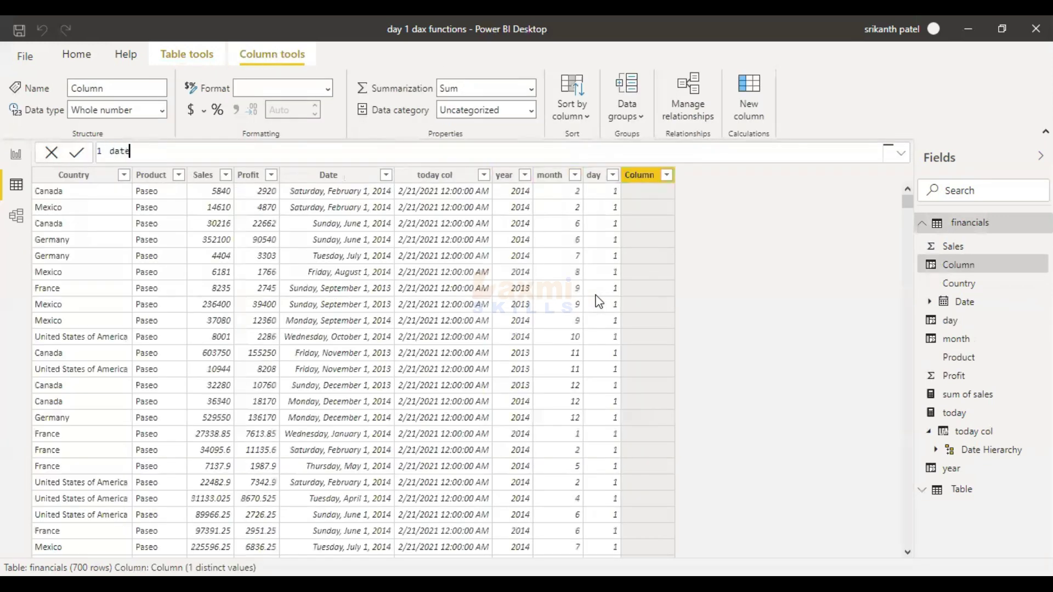
type("diff = datedi")
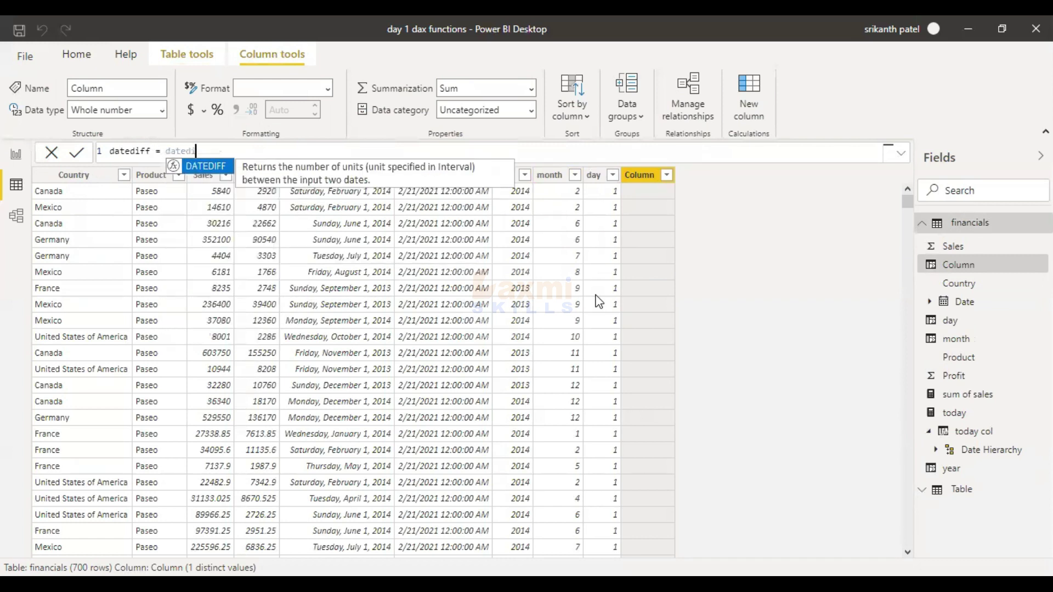
key("Tab")
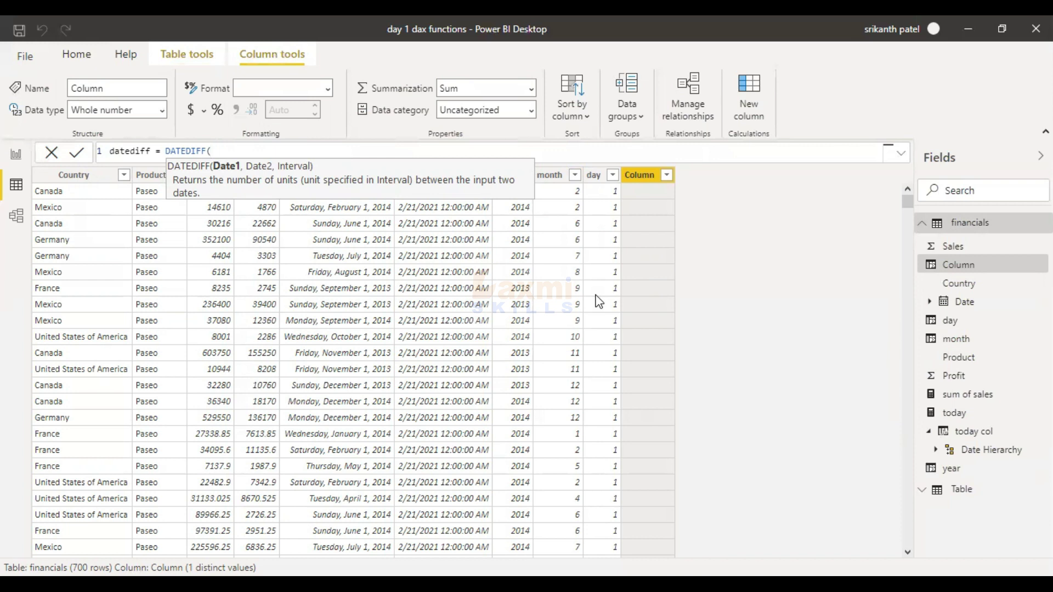
Step: Enter financials[Date] as the first date and financials[today col] as the second date of the DATEDIFF formula
type("fin")
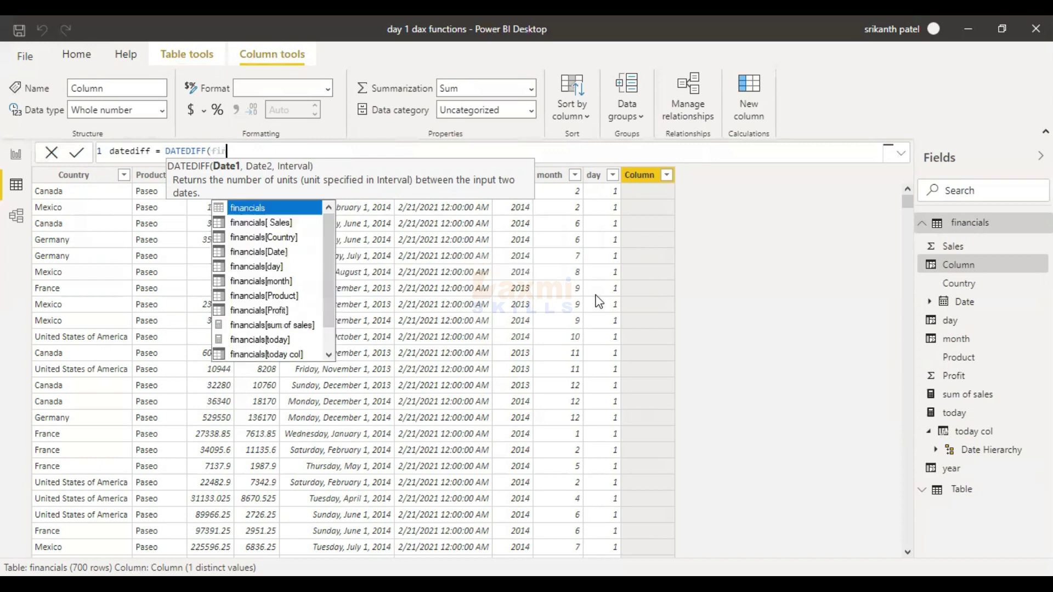
key("Down")
key("Down")
key("Down")
key("Down")
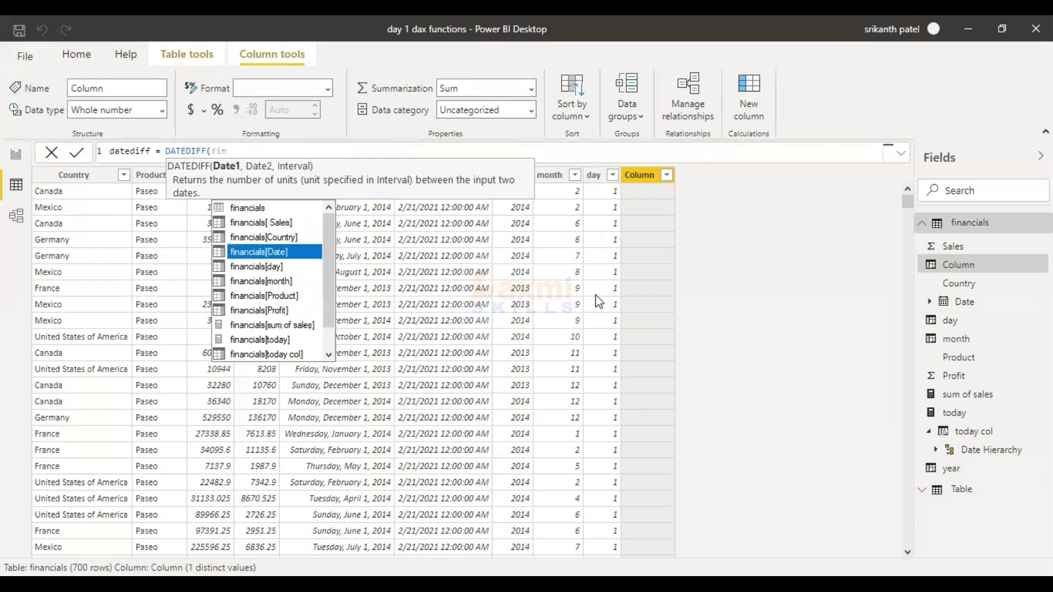
key("Up")
key("Tab")
type(",")
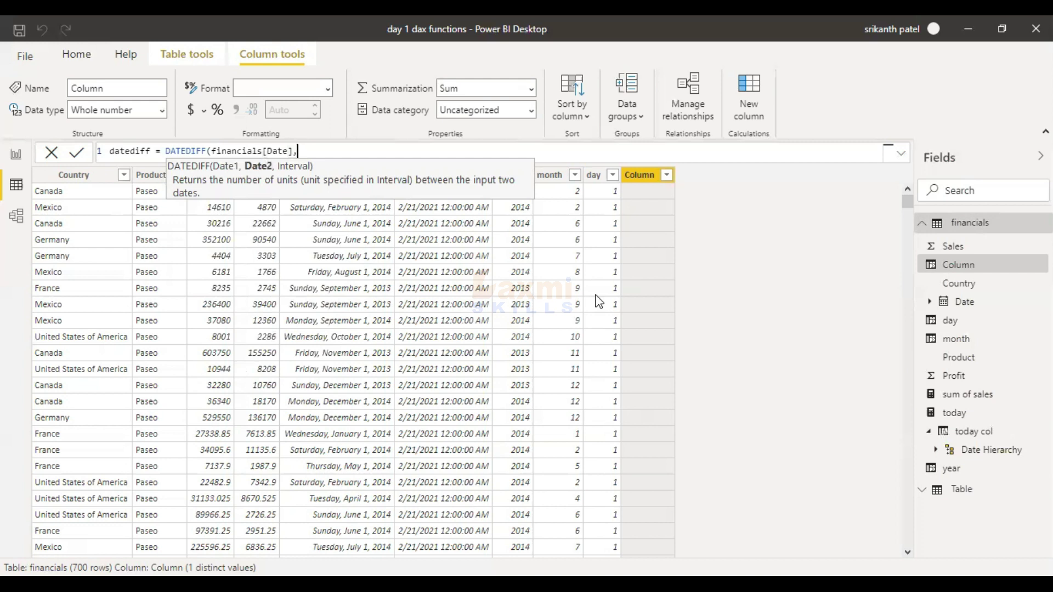
type("fin")
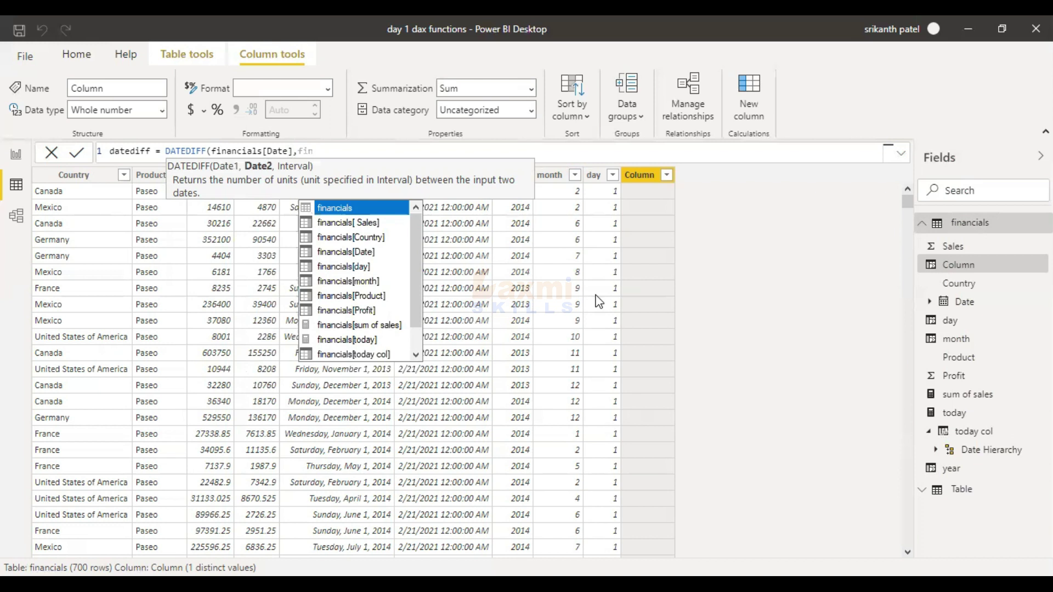
key("Down")
key("Down")
key("Down")
key("Down")
key("Down")
key("Down")
key("Down")
key("Down")
key("Down")
key("Down")
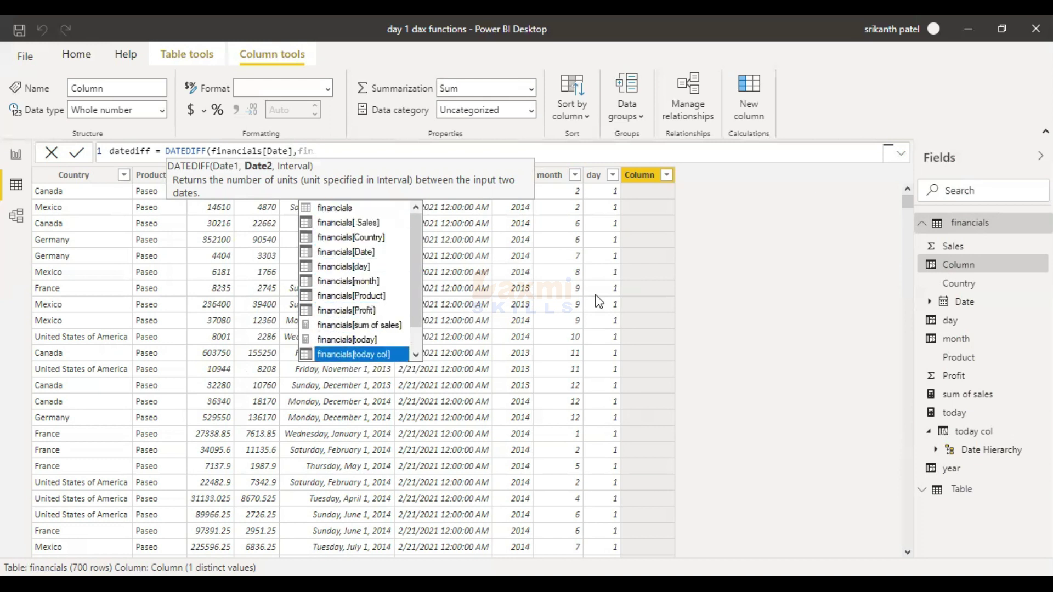
key("Tab")
type(",")
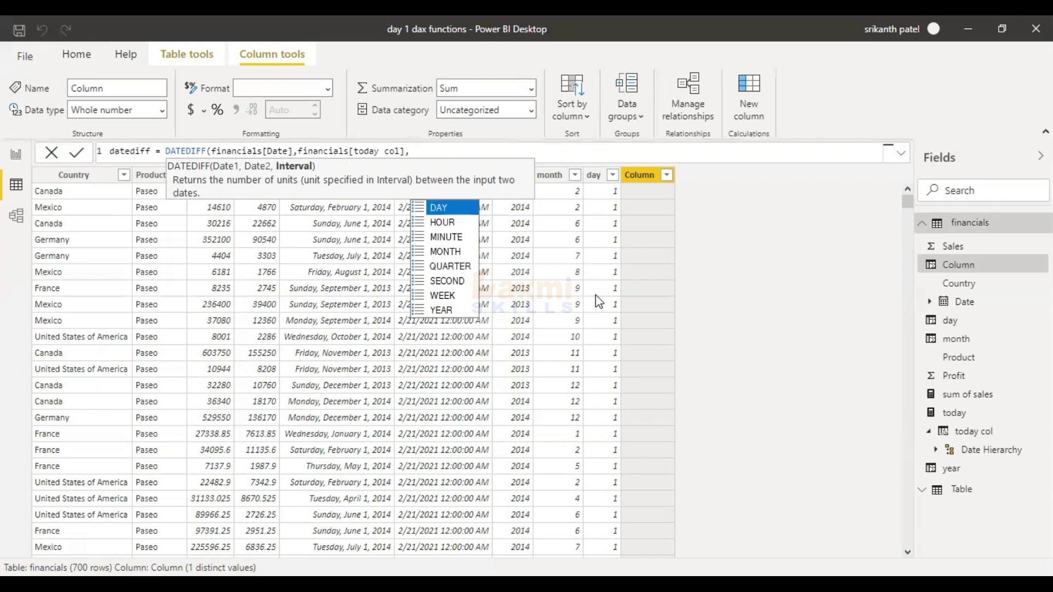
Step: Set the DATEDIFF interval to YEAR and commit the datediff column's formula
key("Down")
key("Down")
key("Down")
key("Down")
key("Down")
key("Down")
key("Down")
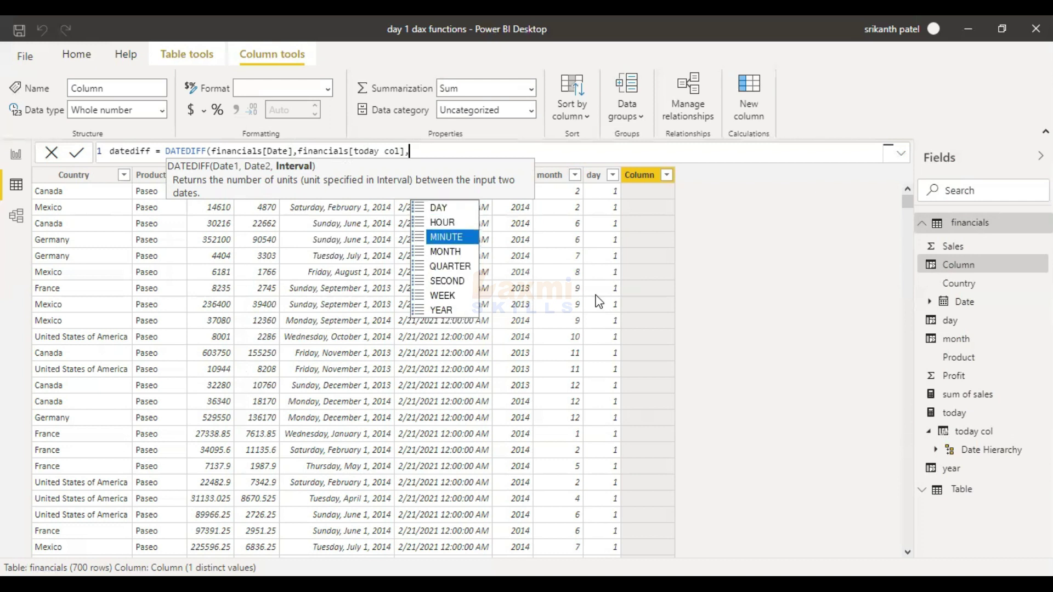
key("Tab")
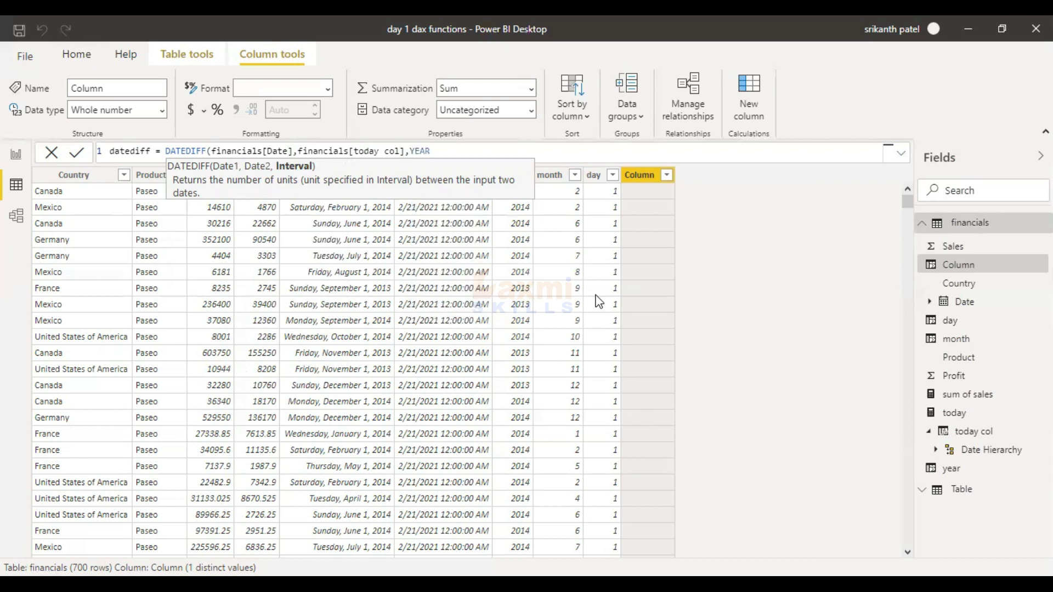
type(")")
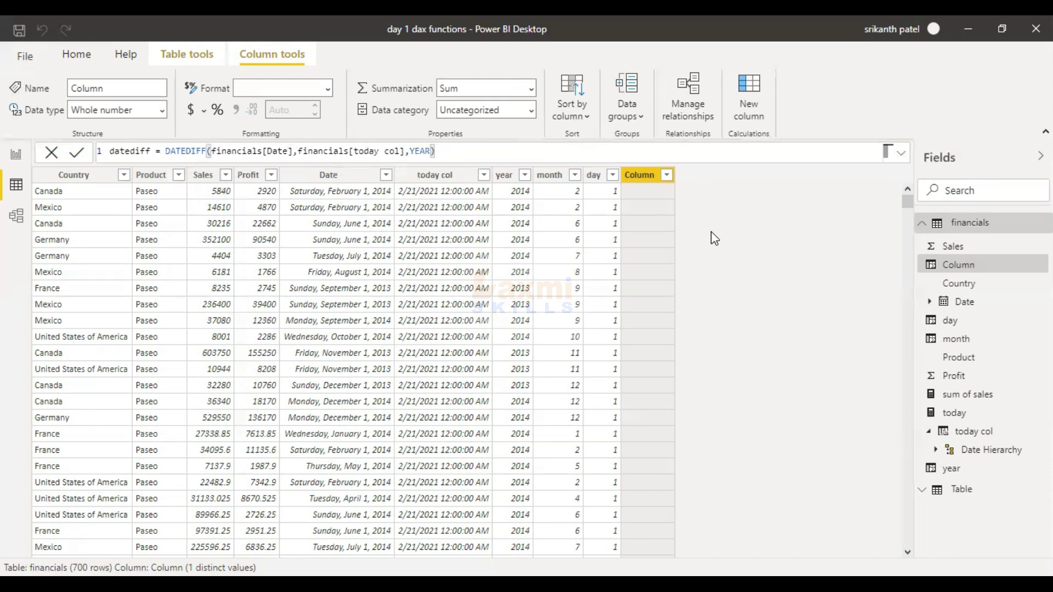
key("Return")
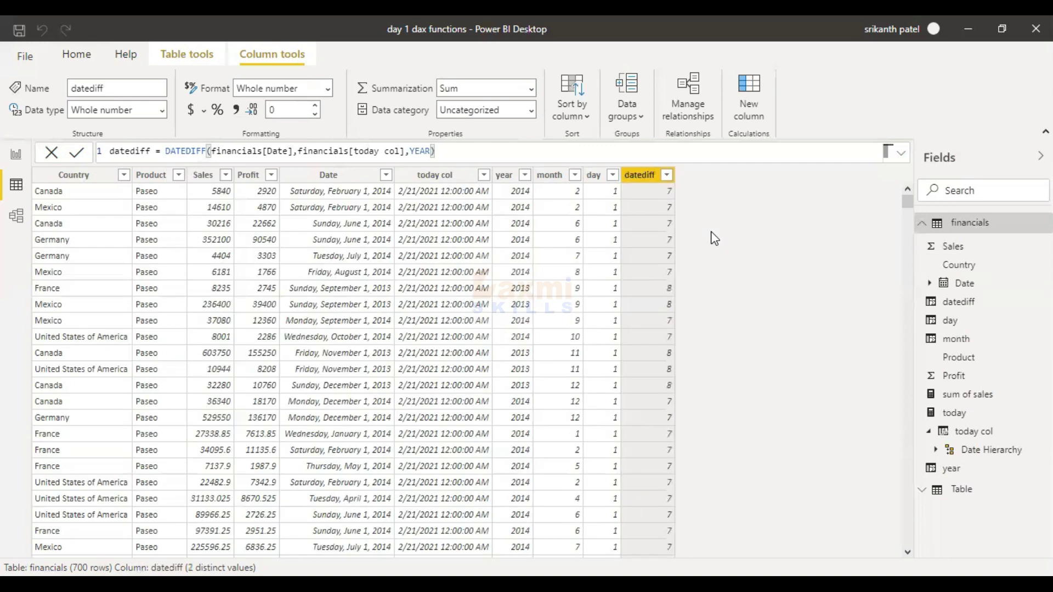
Step: Change the interval in the datediff column's formula to QUARTER and recalculate it
left_click(449, 155)
key("BackSpace")
key("BackSpace")
key("BackSpace")
key("BackSpace")
key("BackSpace")
key("Down")
key("Down")
key("Down")
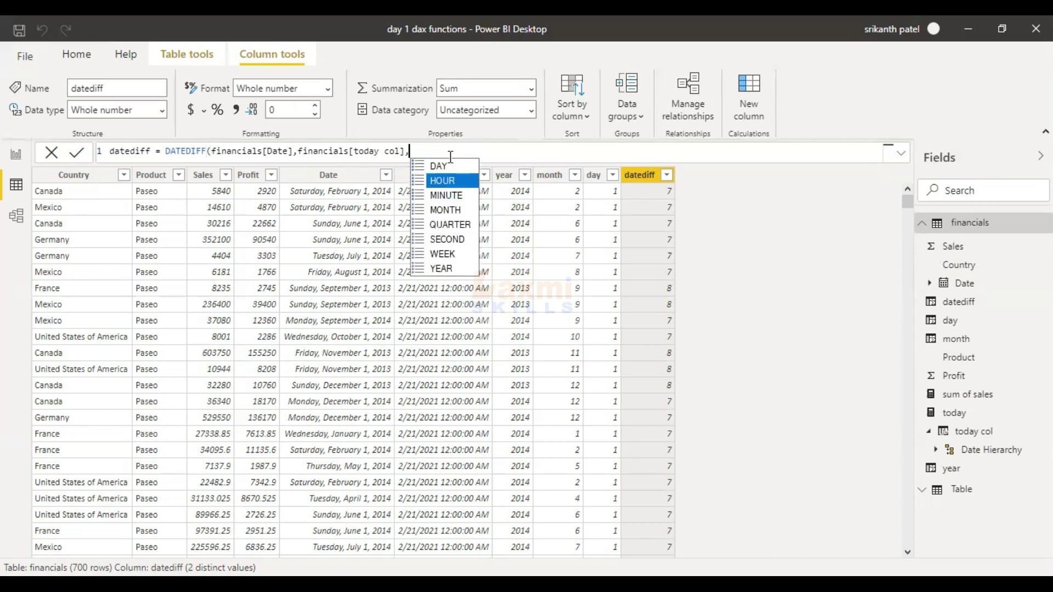
key("Down")
key("Tab")
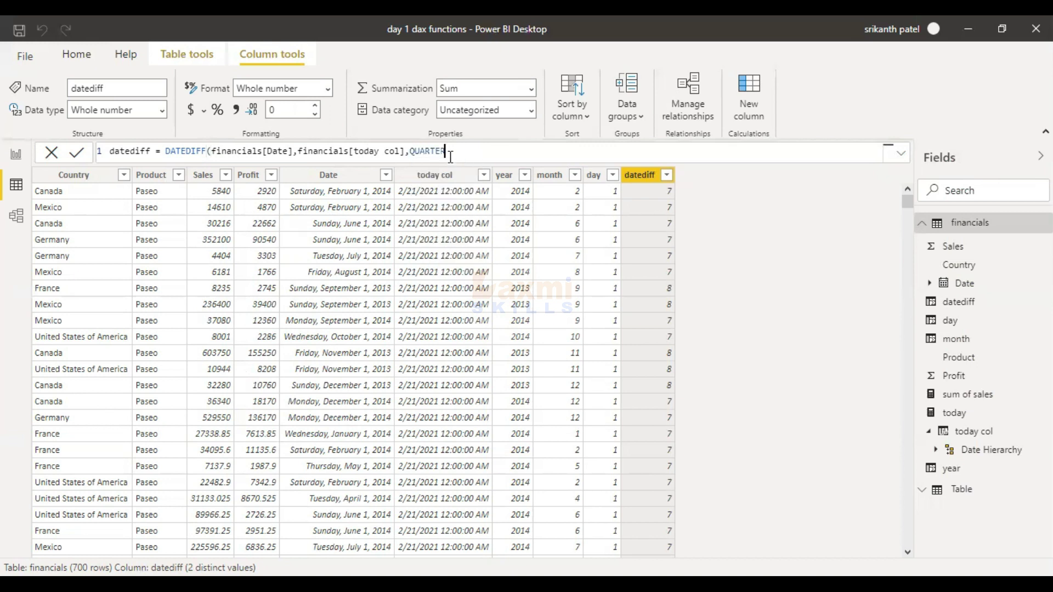
type("0")
key("BackSpace")
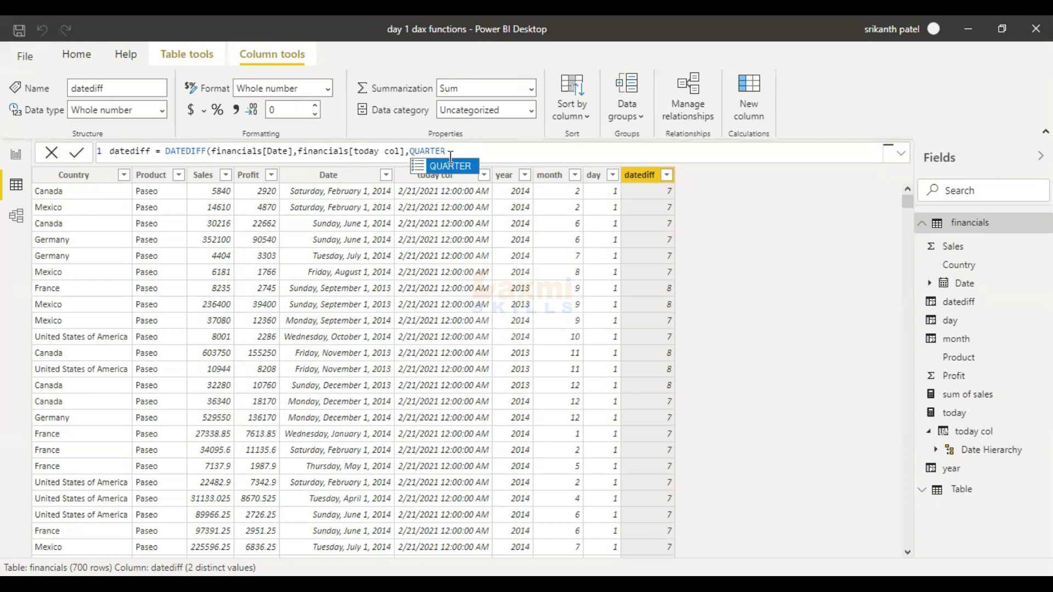
type("0")
key("BackSpace")
type(")")
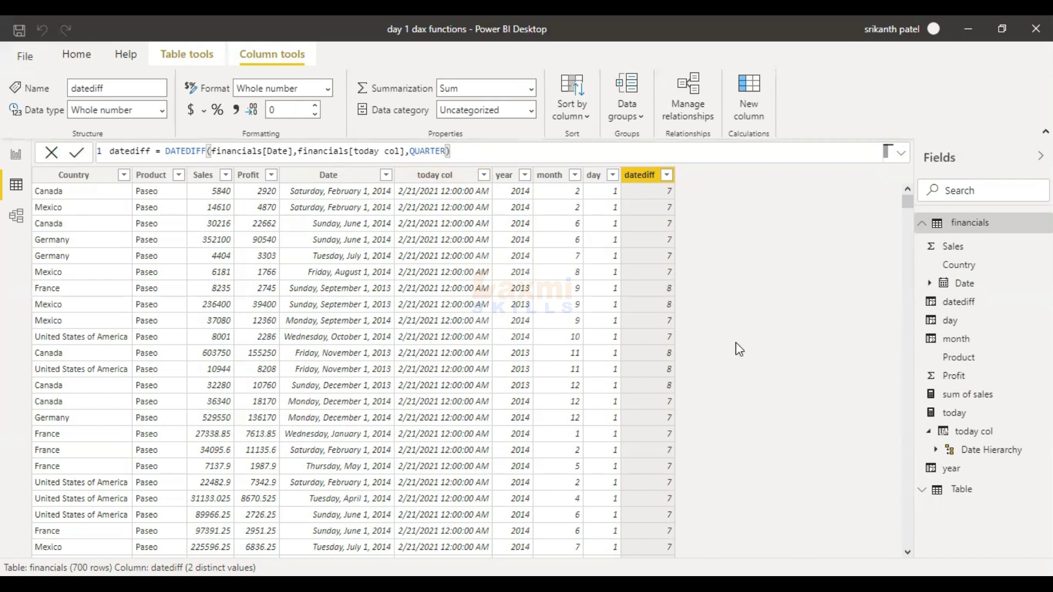
key("Return")
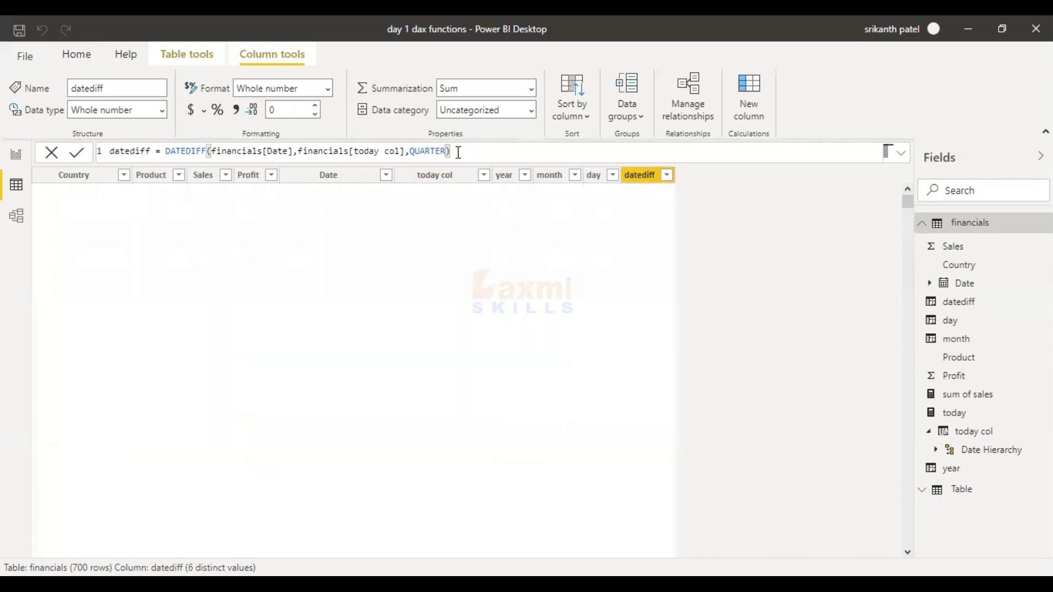
Step: Change the interval in the datediff column's formula to WEEK and recalculate it
key("BackSpace")
key("BackSpace")
key("BackSpace")
key("BackSpace")
key("BackSpace")
key("BackSpace")
key("BackSpace")
key("BackSpace")
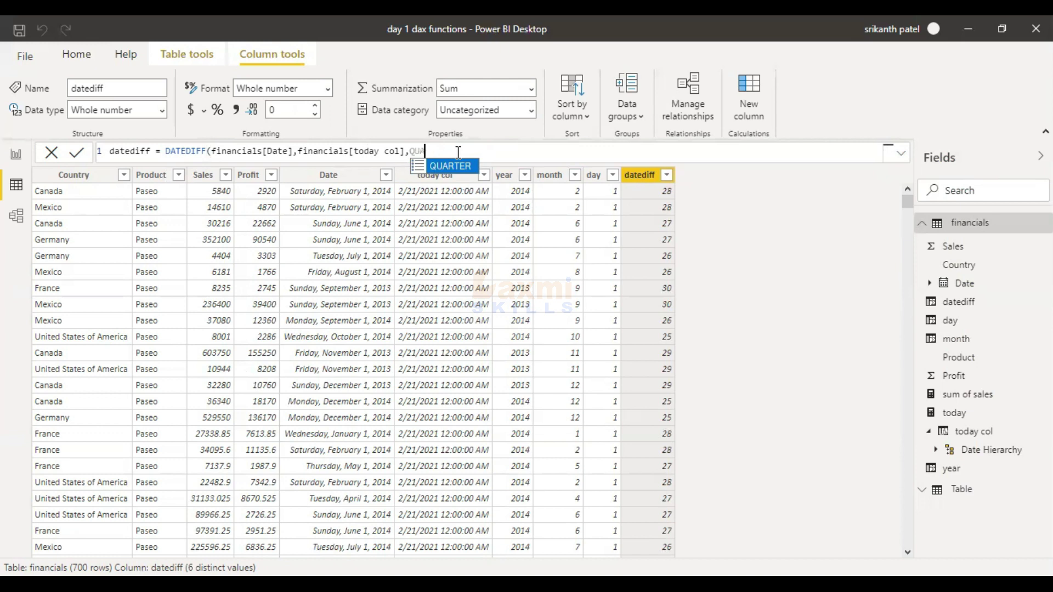
key("Down")
key("Down")
key("Down")
key("Down")
key("Down")
key("Down")
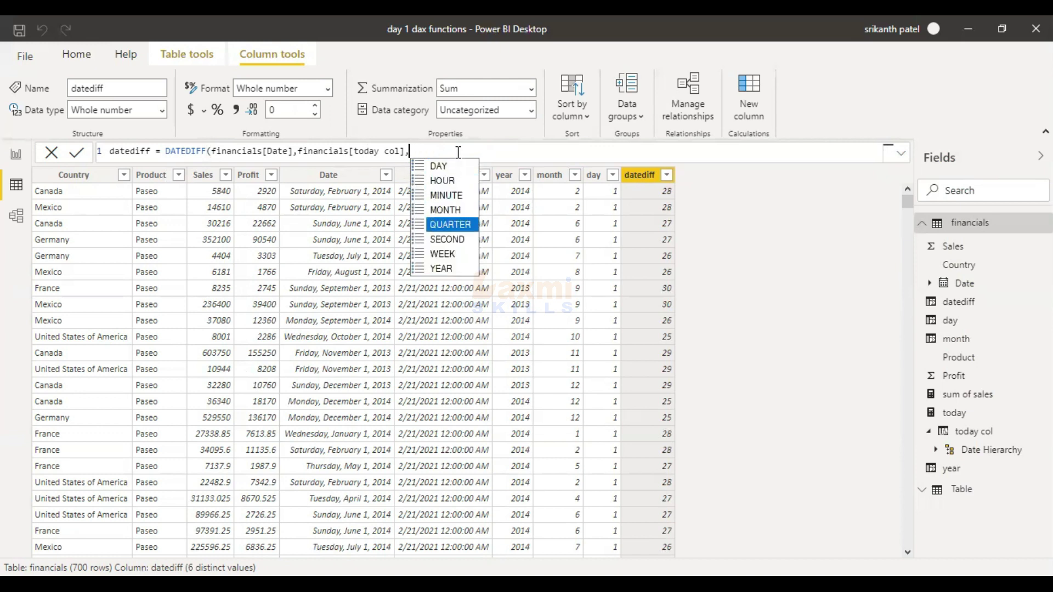
key("Tab")
type(")")
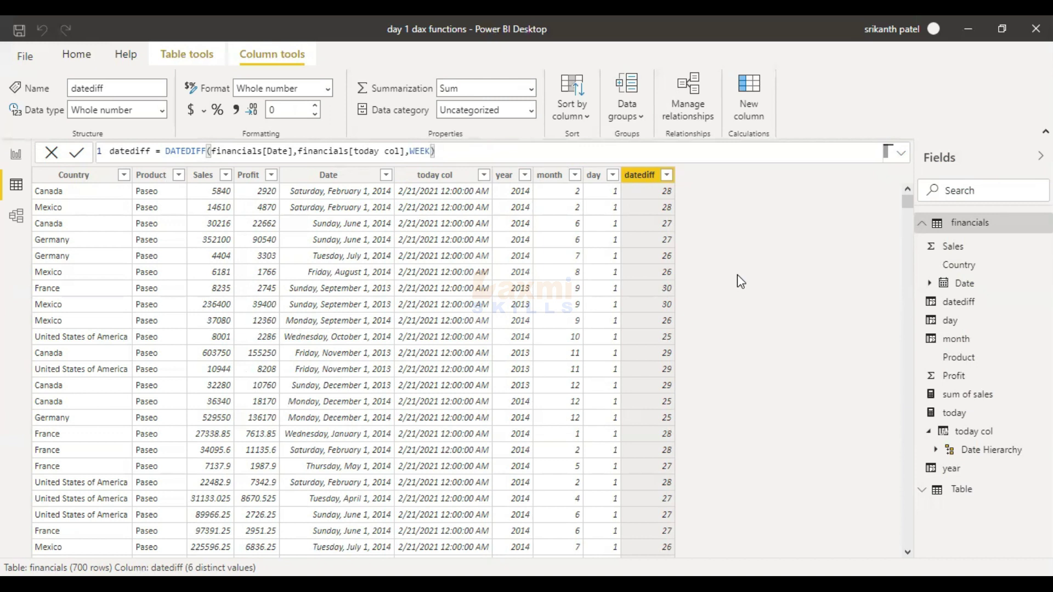
key("Return")
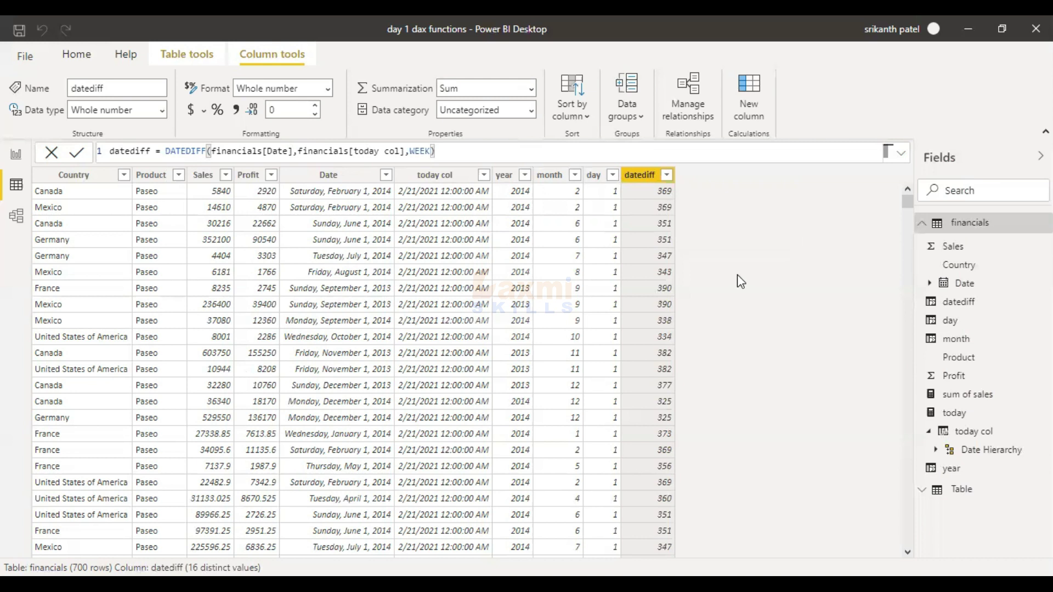
Step: Add a calculated column named edate to the financials table and start its formula with the EDATE function
left_click(749, 93)
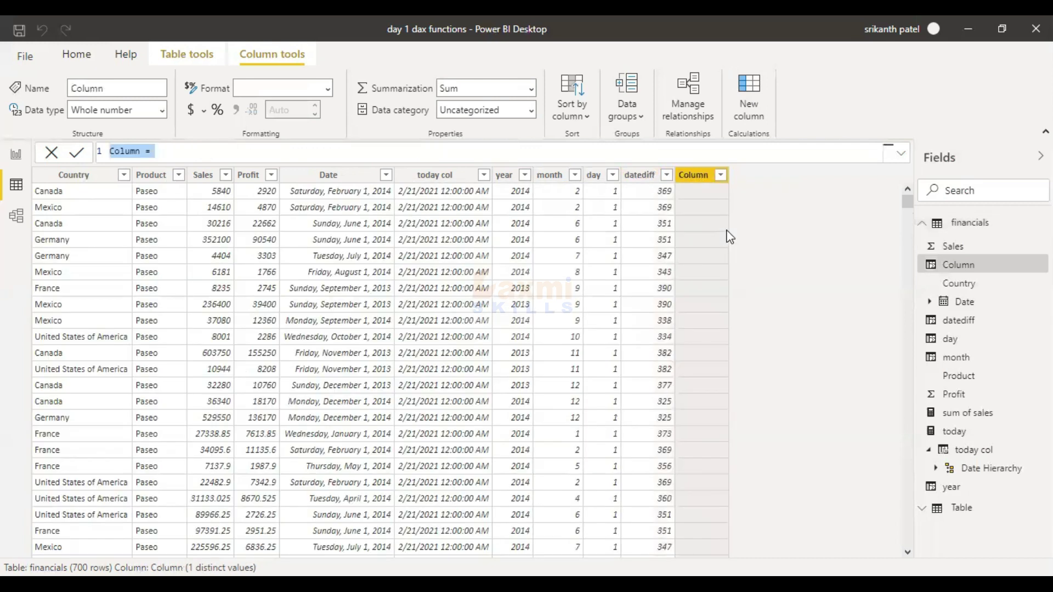
type("eds")
key("BackSpace")
key("BackSpace")
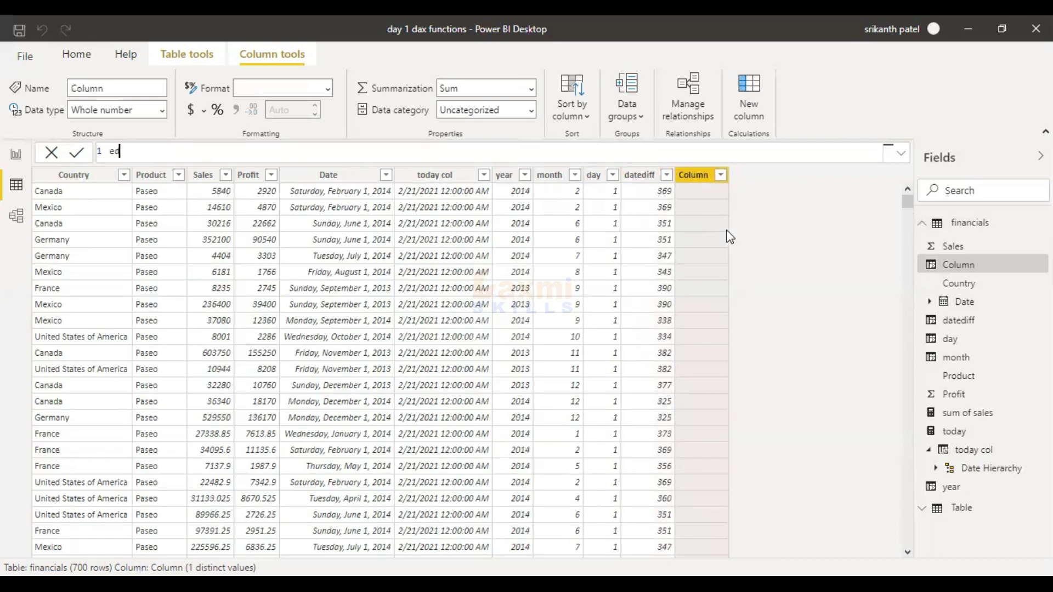
type("date = ed")
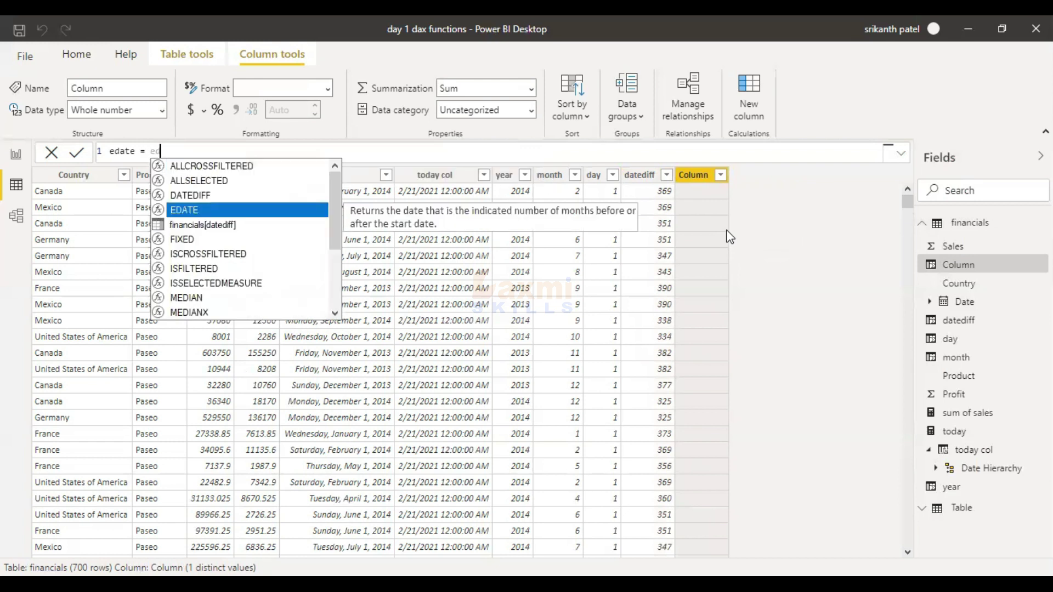
key("Tab")
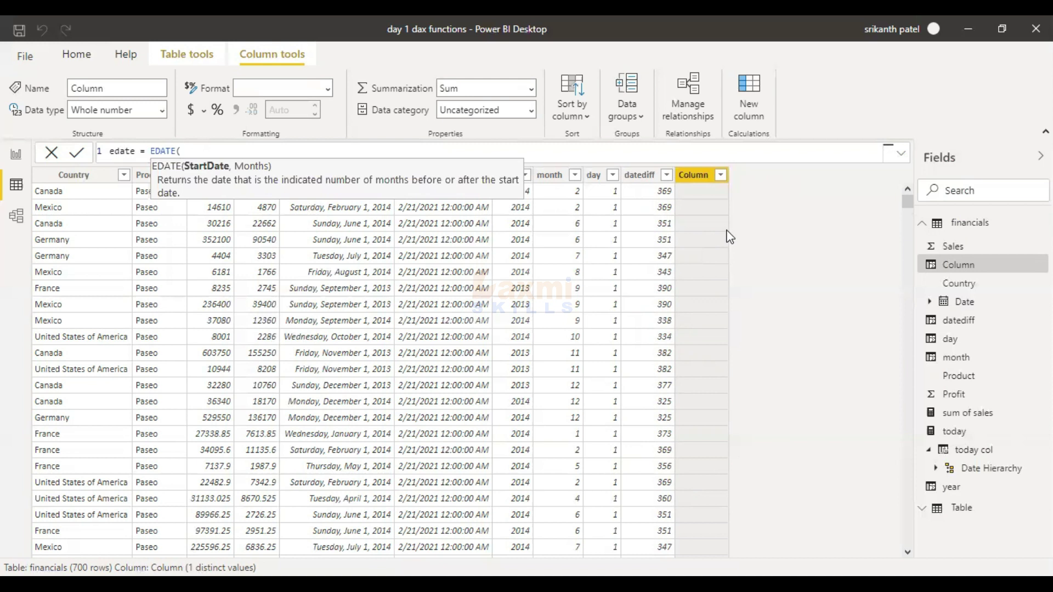
Step: Complete the EDATE formula with financials[Date] as the start date and 6 months, and commit it
type("fin")
key("Down")
key("Down")
key("Down")
key("Tab")
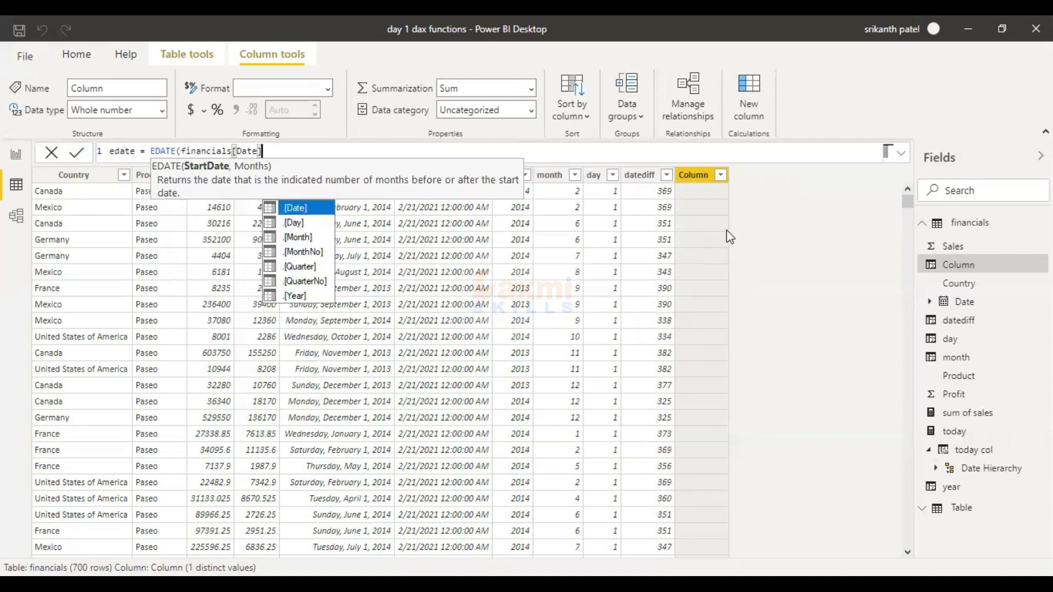
type(",")
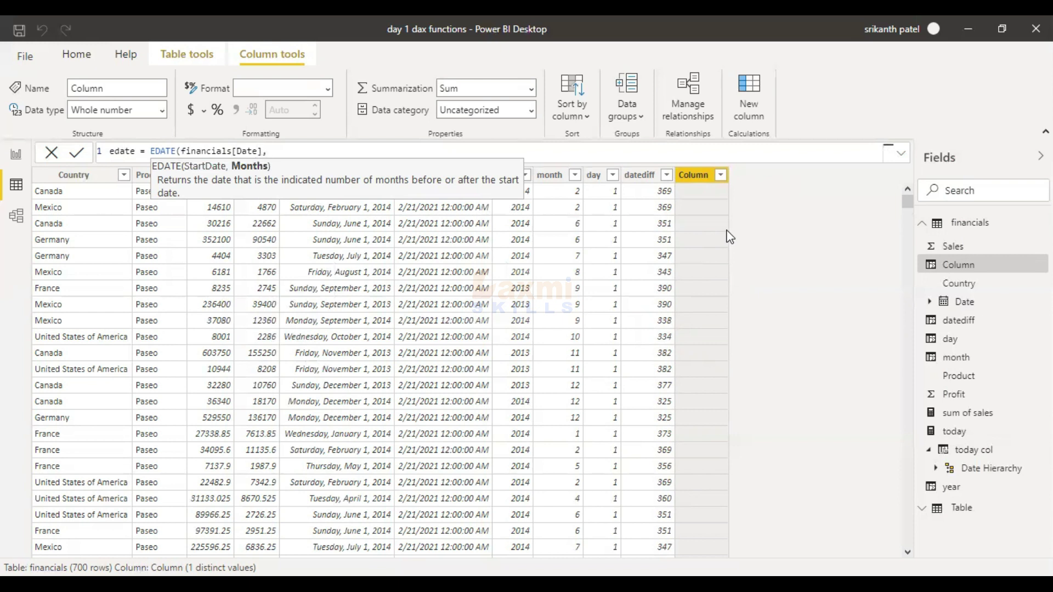
type("6)")
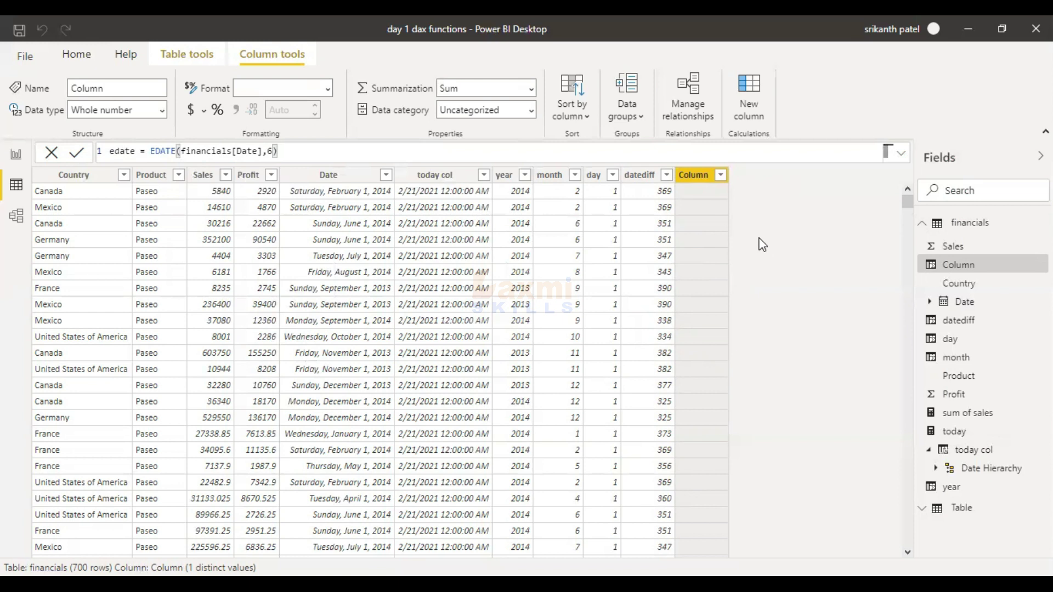
key("Return")
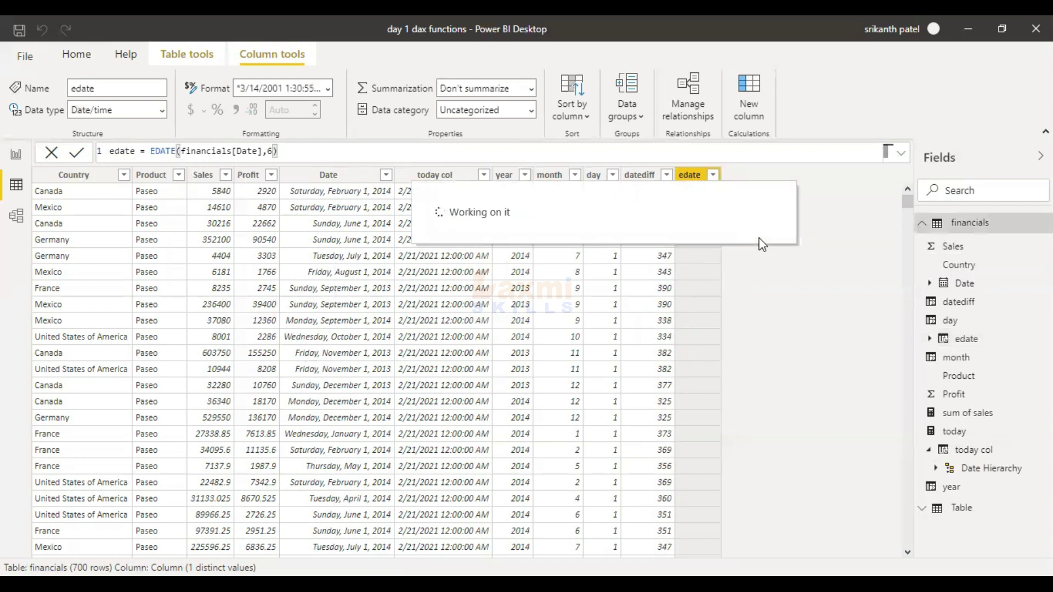
Step: Compare the values in the Date column with the shifted dates in the edate column
left_click(357, 189)
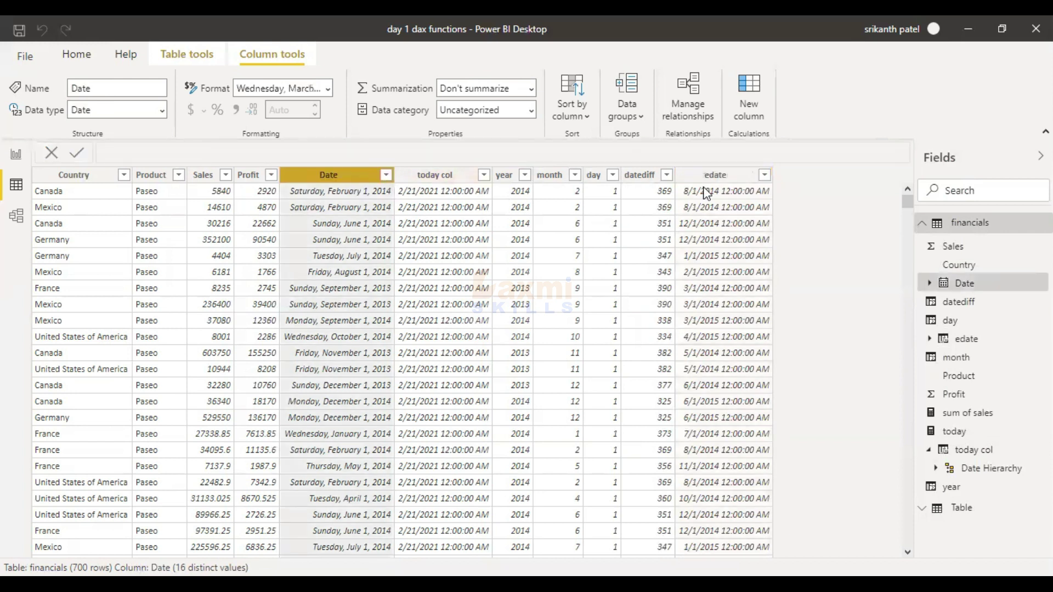
left_click(708, 186)
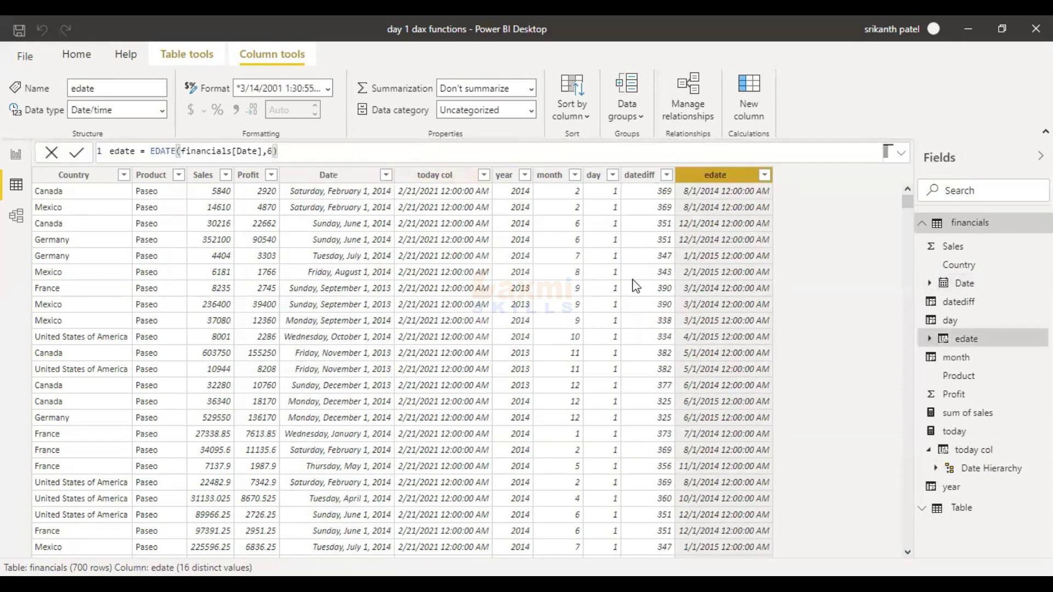
scroll(630, 290, "down", 4)
scroll(585, 309, "up", 4)
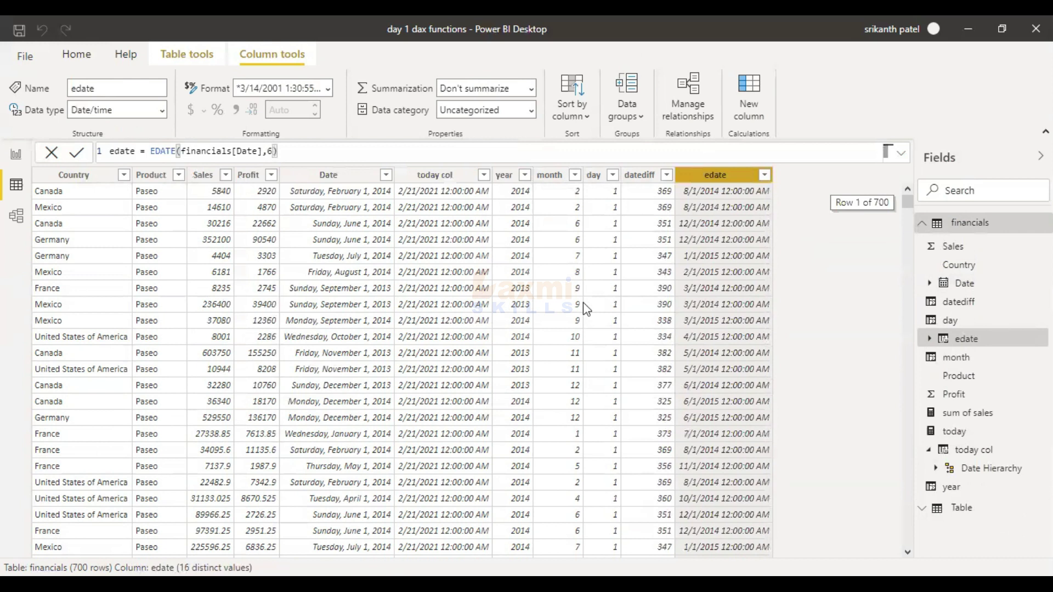
scroll(518, 274, "down", 5)
scroll(520, 271, "up", 5)
left_click(345, 193)
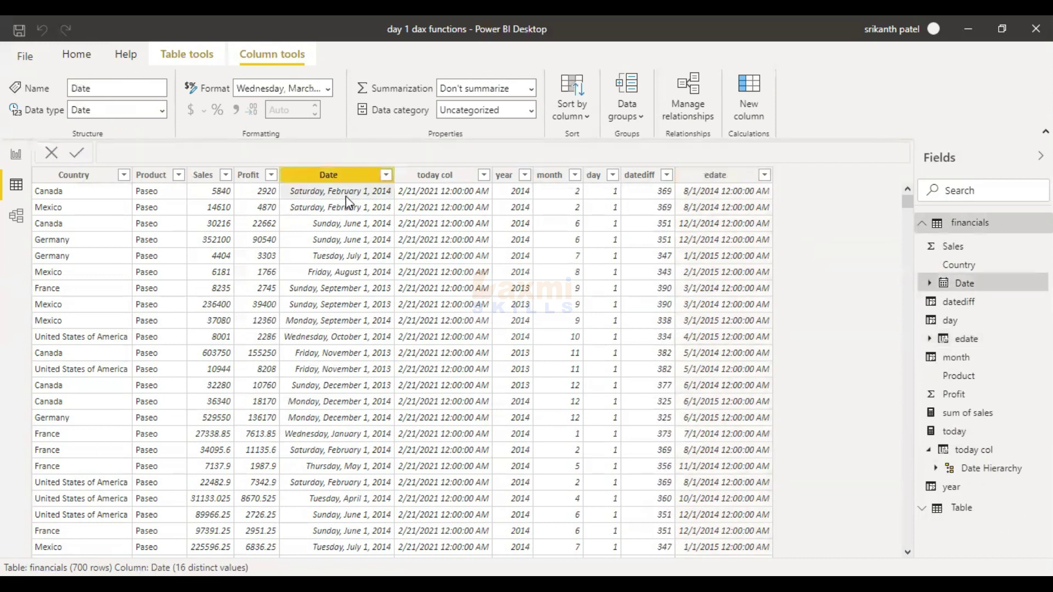
left_click(695, 198)
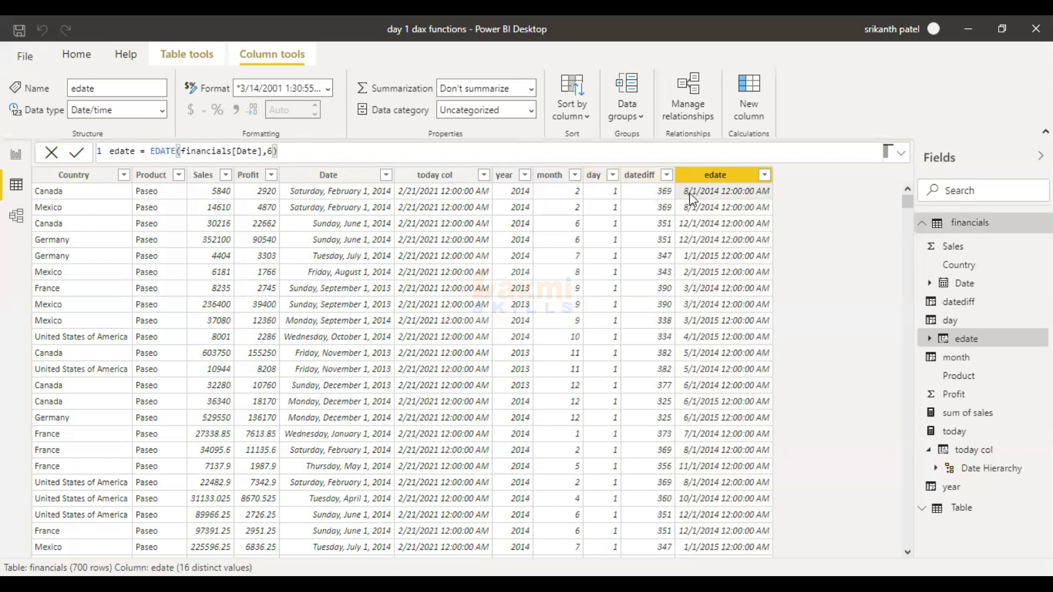
Step: Change the months argument in the edate column's formula to -2 and recalculate it
left_click(293, 154)
key("Left")
key("BackSpace")
type("-2")
key("Return")
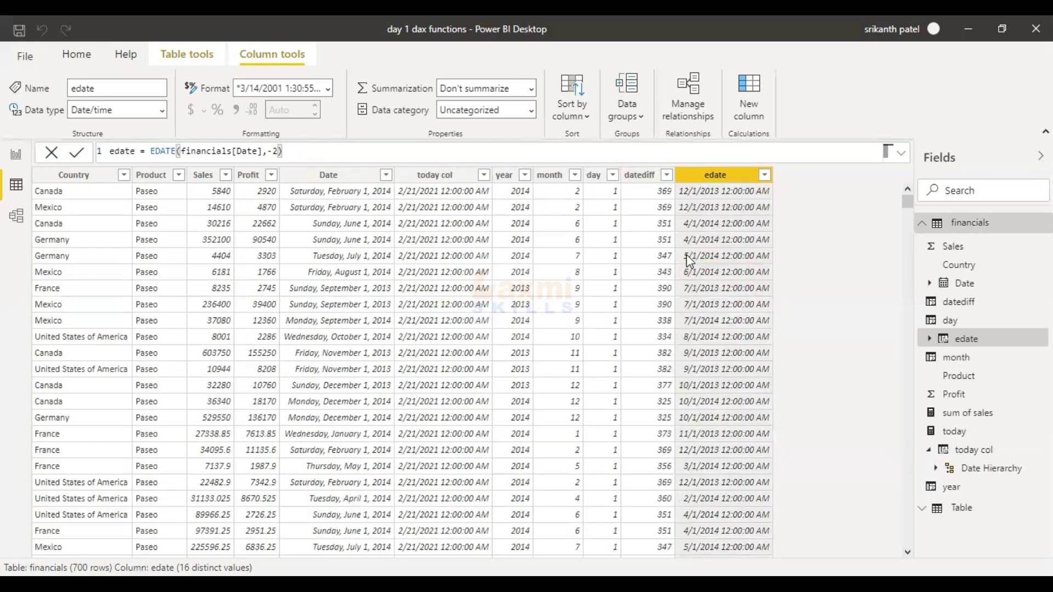
Step: Change the months argument in the edate column's formula to 5 and recalculate it
left_click(278, 151)
key("BackSpace")
key("BackSpace")
type("5")
key("Return")
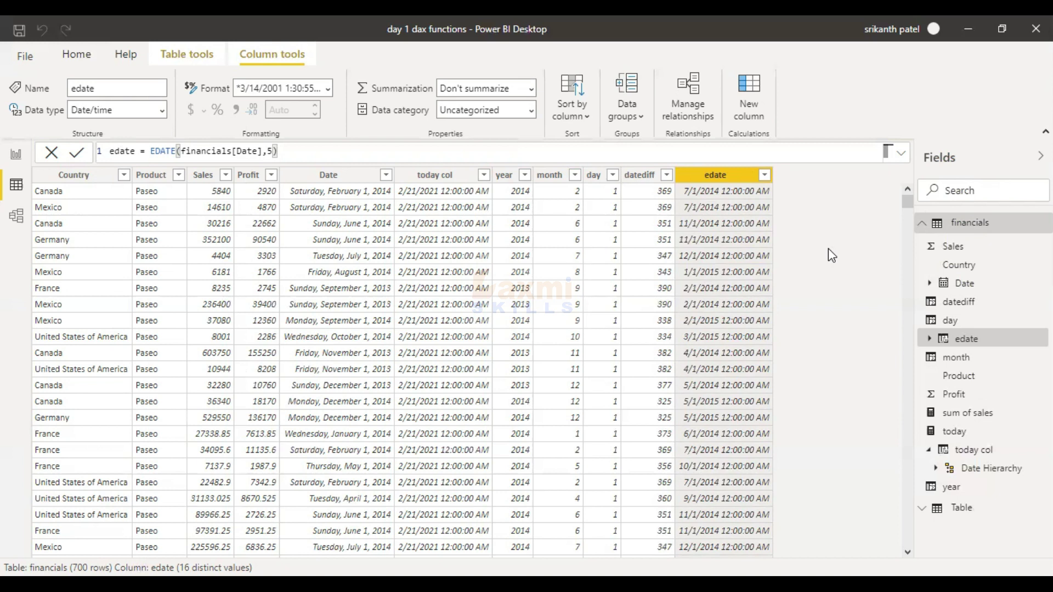
Step: Add a calculated column named eomonth to the financials table and start its formula with the EOMONTH function
left_click(761, 96)
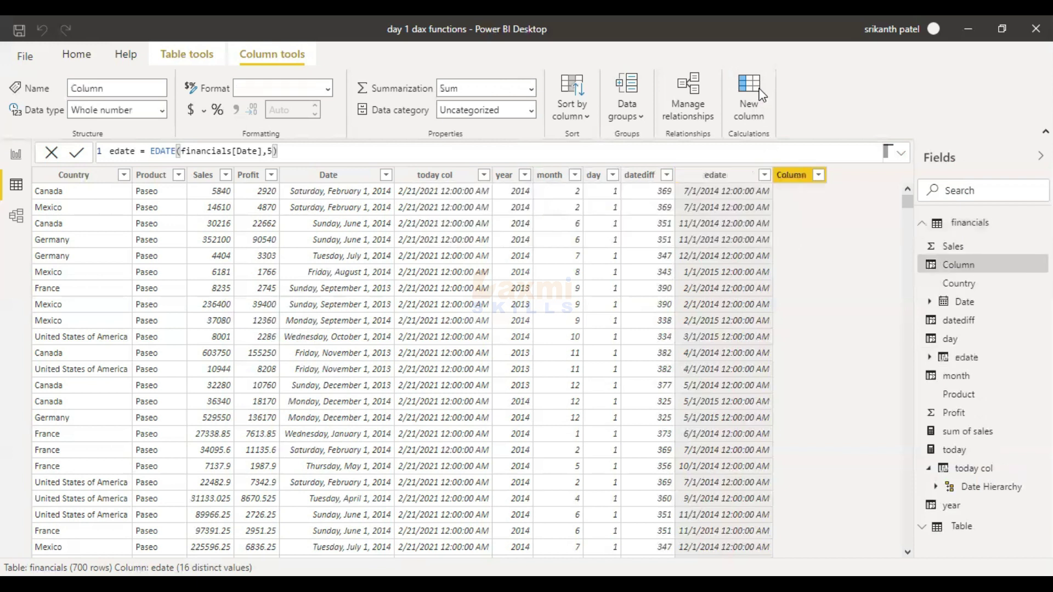
type("eomonth = ")
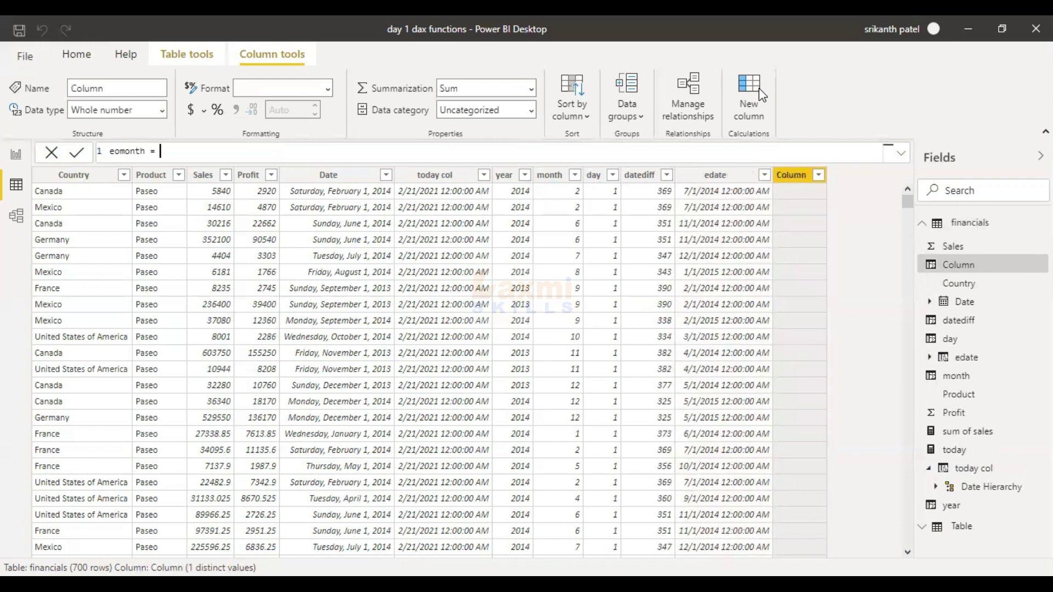
type("eom")
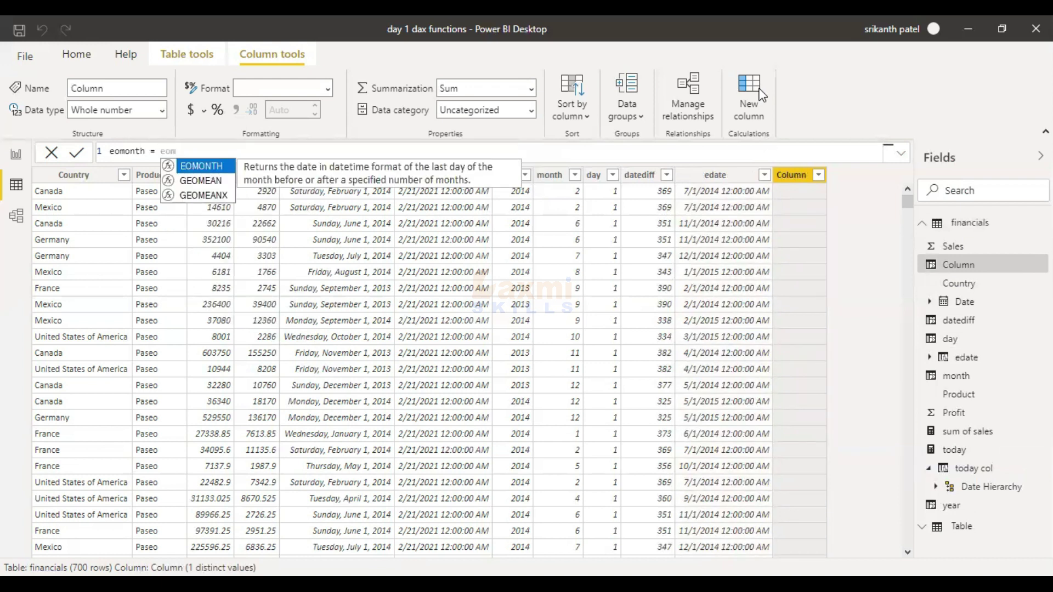
key("Tab")
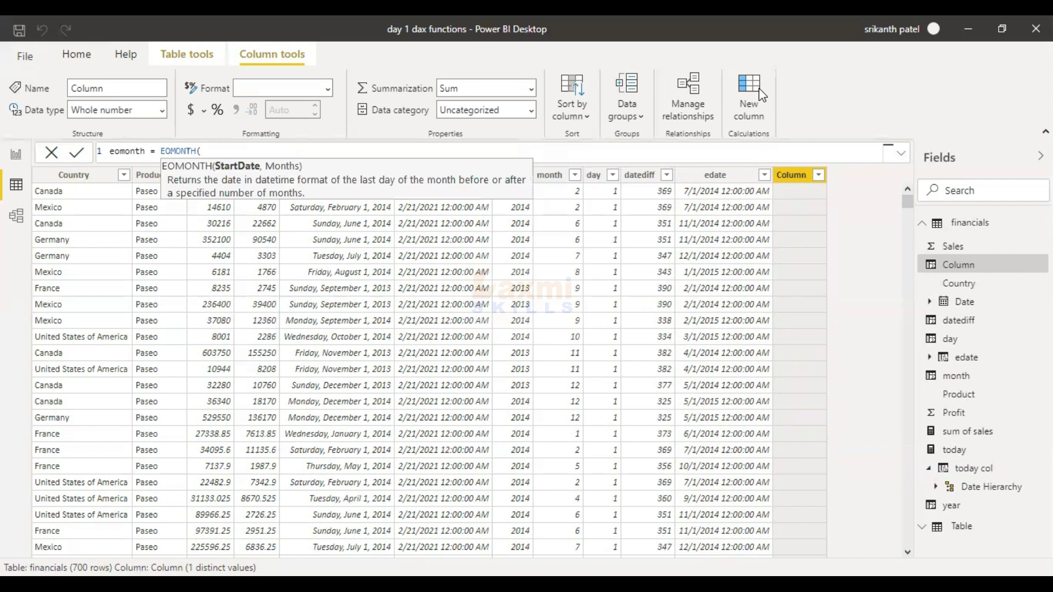
Step: Complete the EOMONTH formula with financials[day] as the start date and 2 months, and commit it
type("fin")
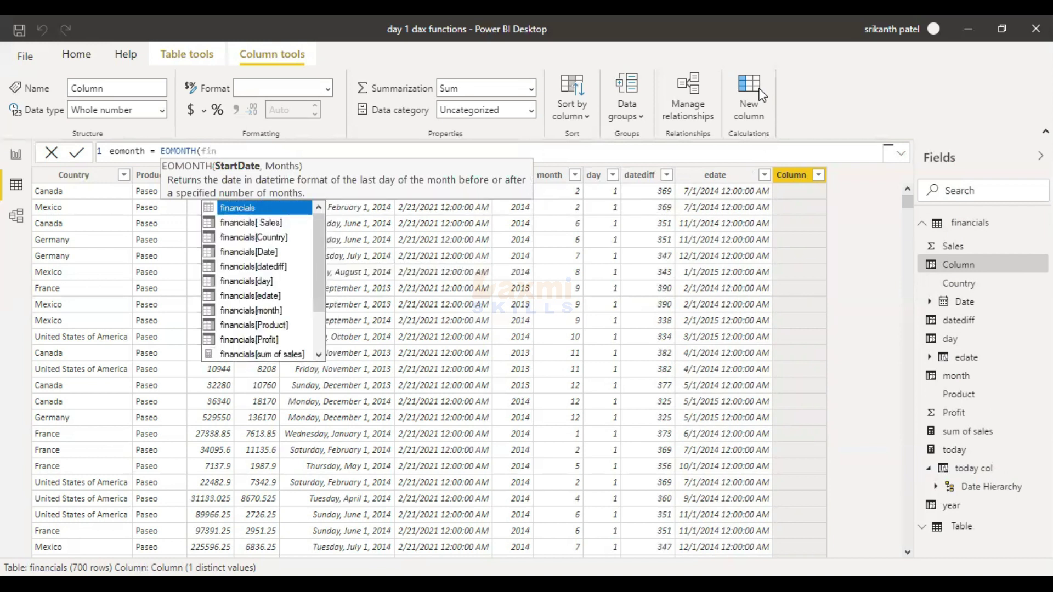
key("Down")
key("Down")
key("Down")
key("Down")
key("Down")
key("Tab")
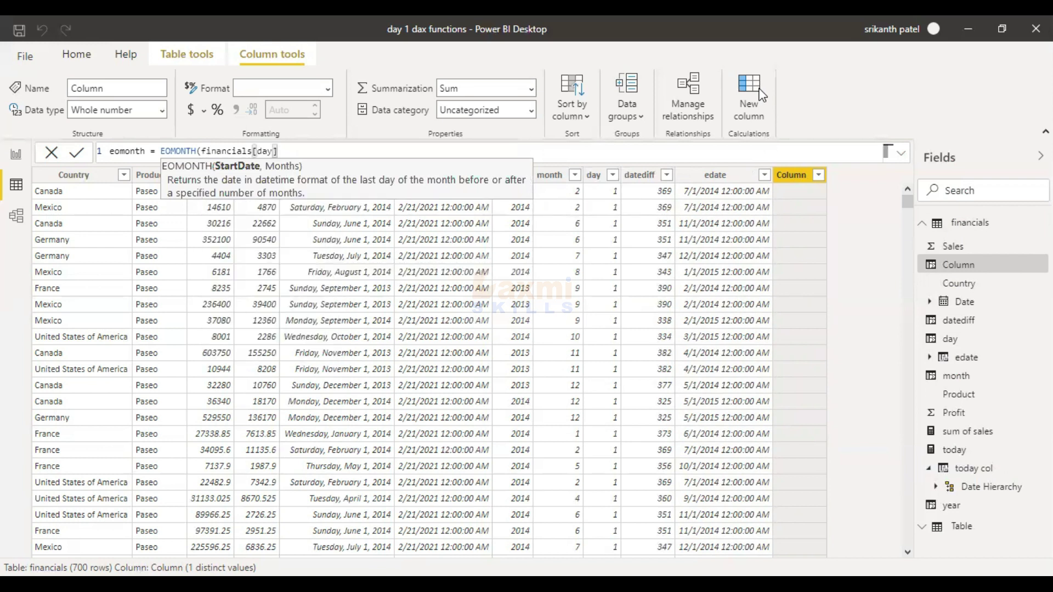
type(",")
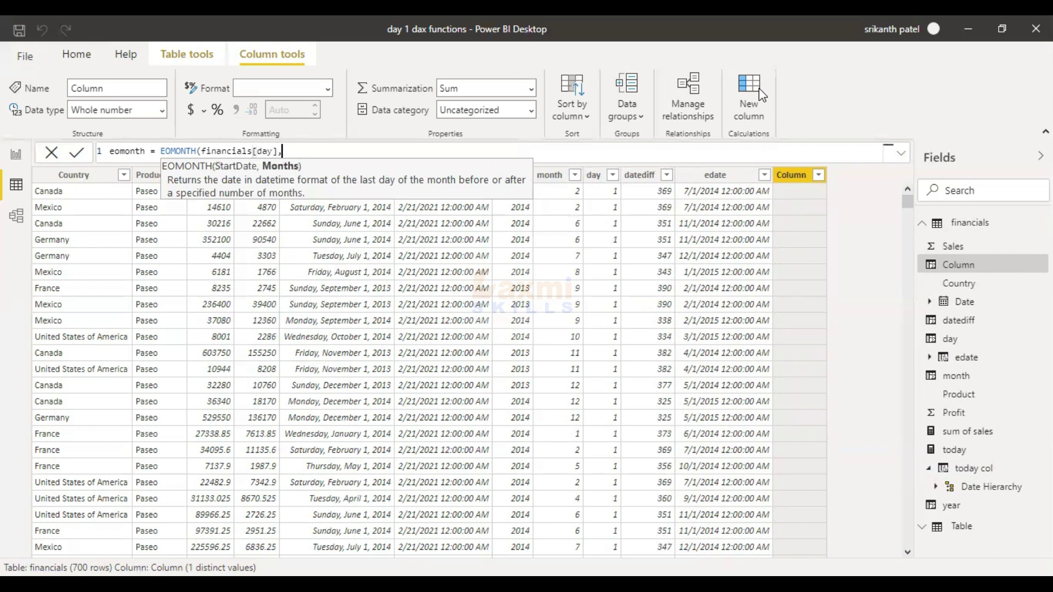
type("2)")
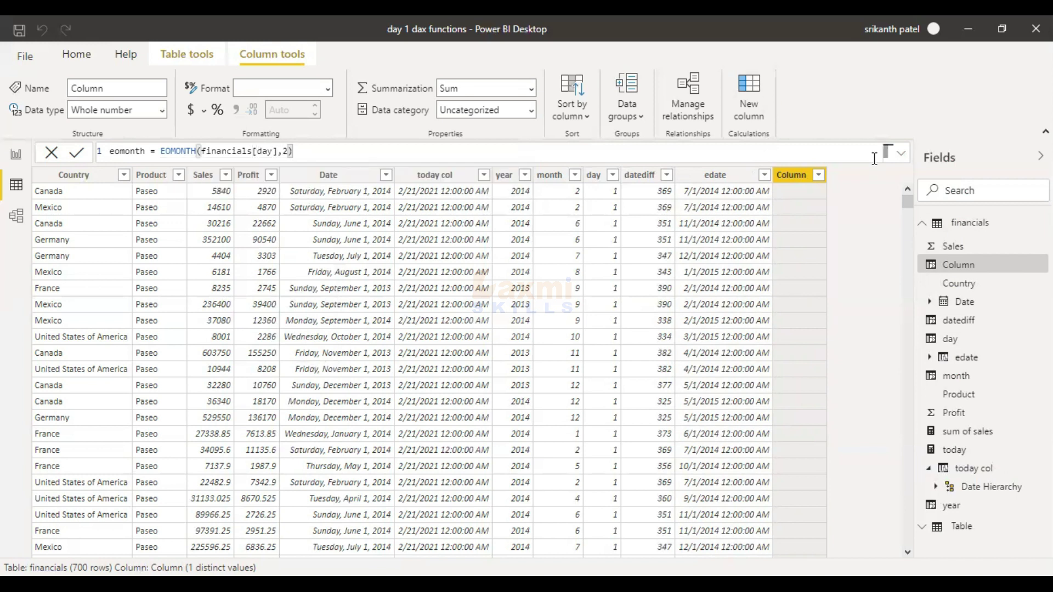
key("Return")
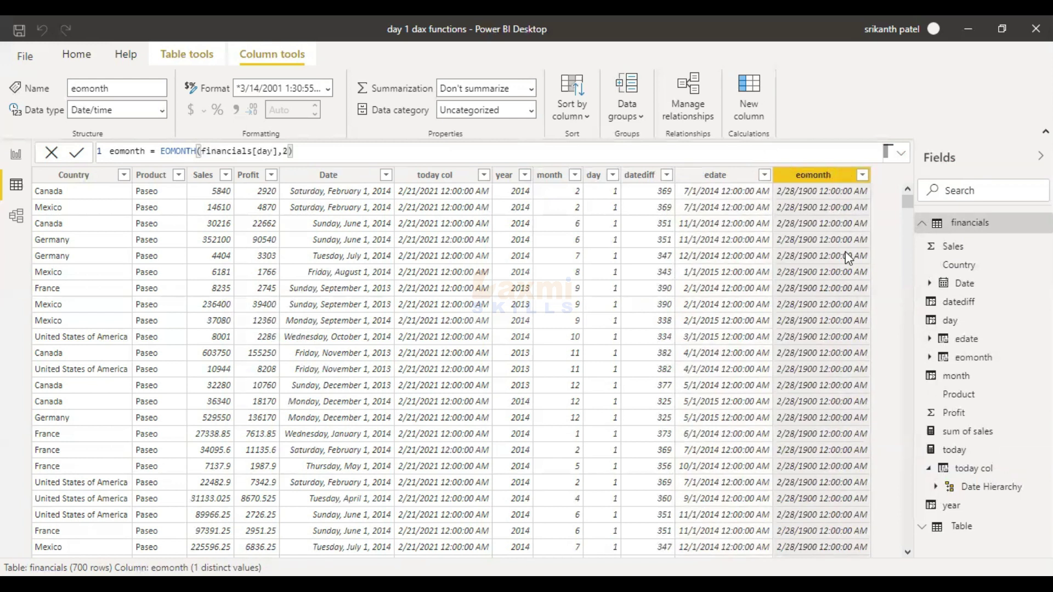
scroll(809, 331, "down", 3)
scroll(801, 325, "up", 3)
Step: Add a calculated column named weekday to the financials table and start its formula with the WEEKDAY function
left_click(739, 91)
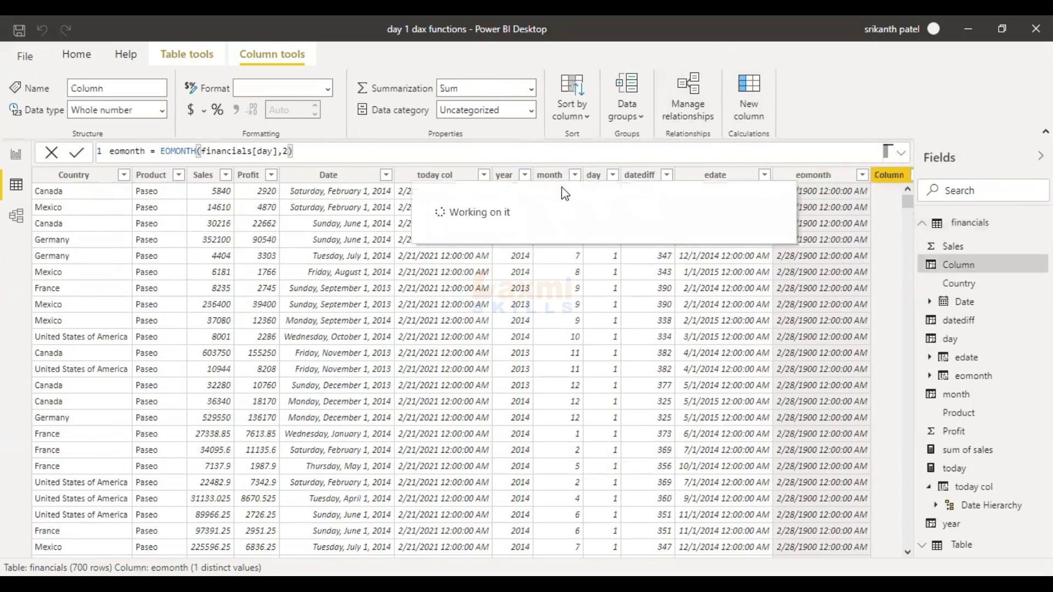
type("weekday")
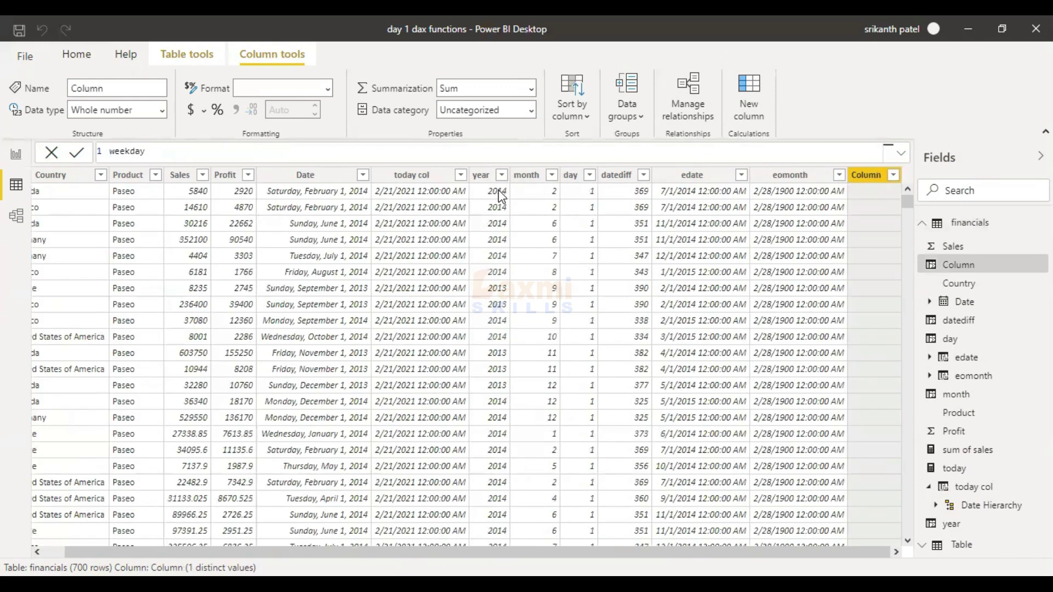
type(" = week")
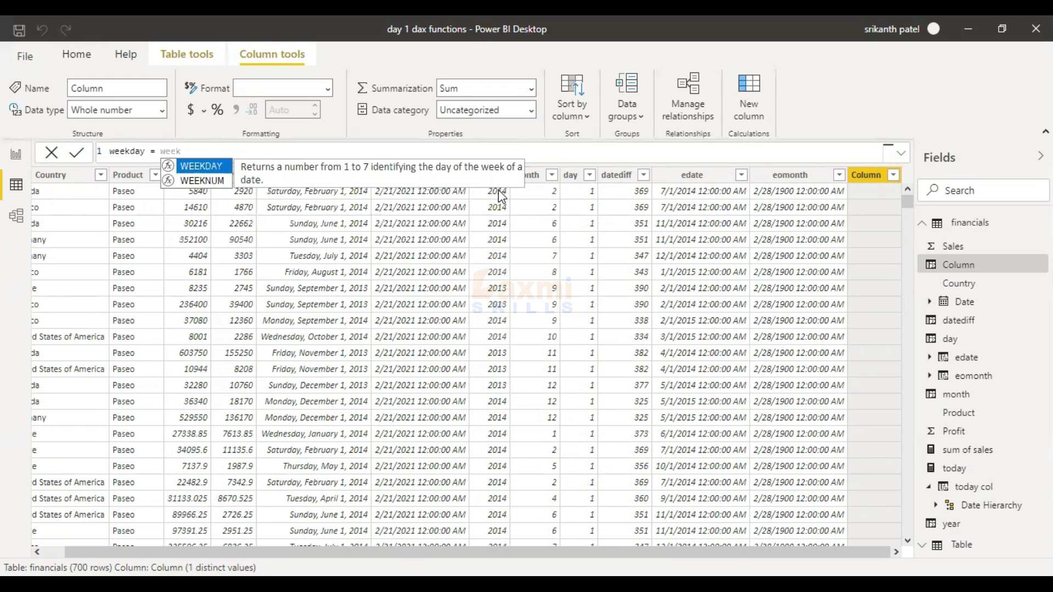
key("Tab")
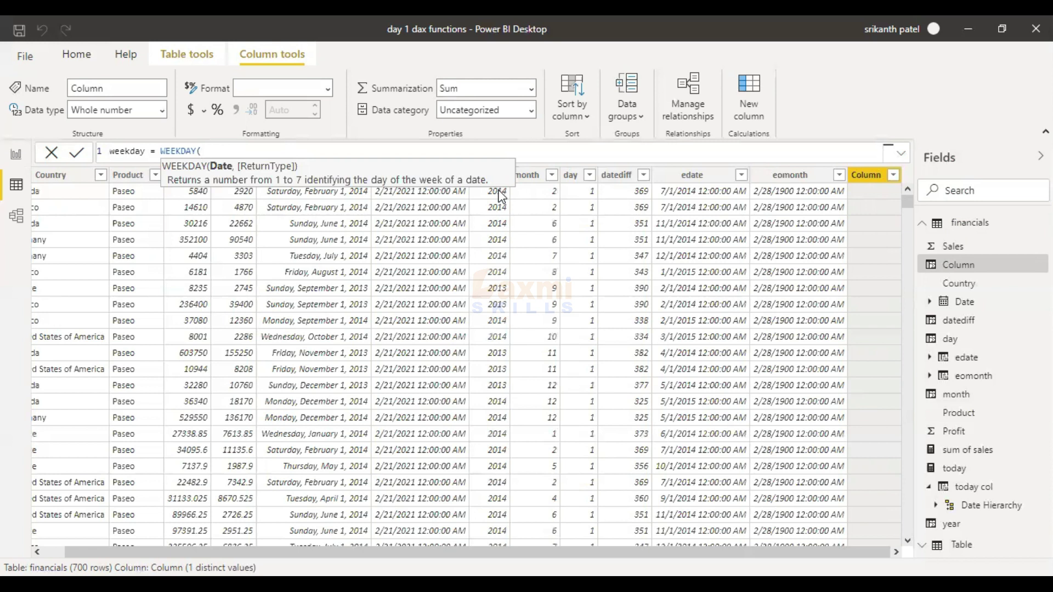
Step: Enter financials[Date] as the date argument of the WEEKDAY formula
type("fin")
key("Down")
key("Down")
key("Down")
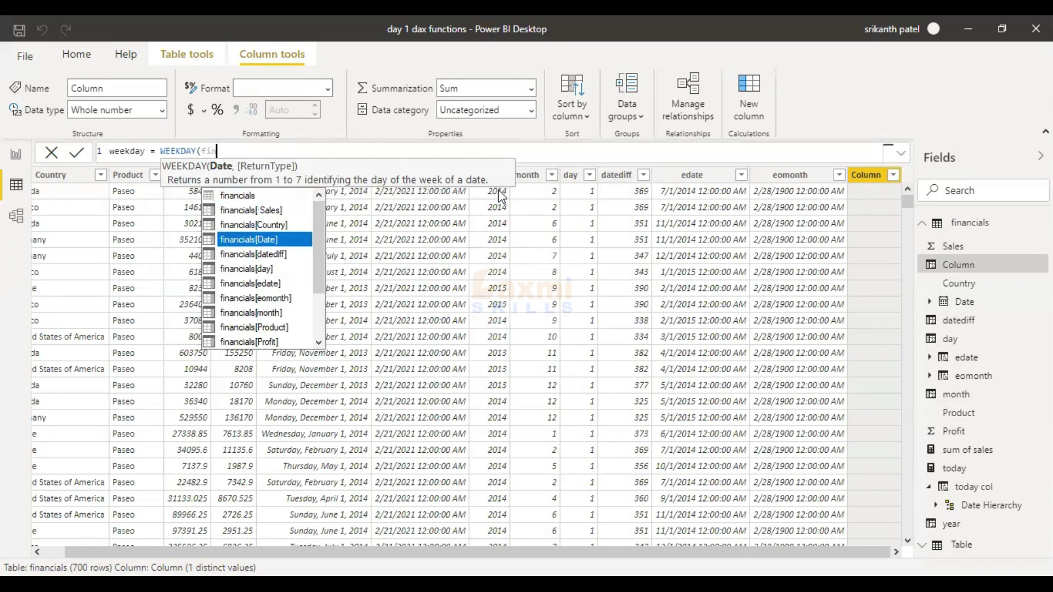
key("Tab")
type(",")
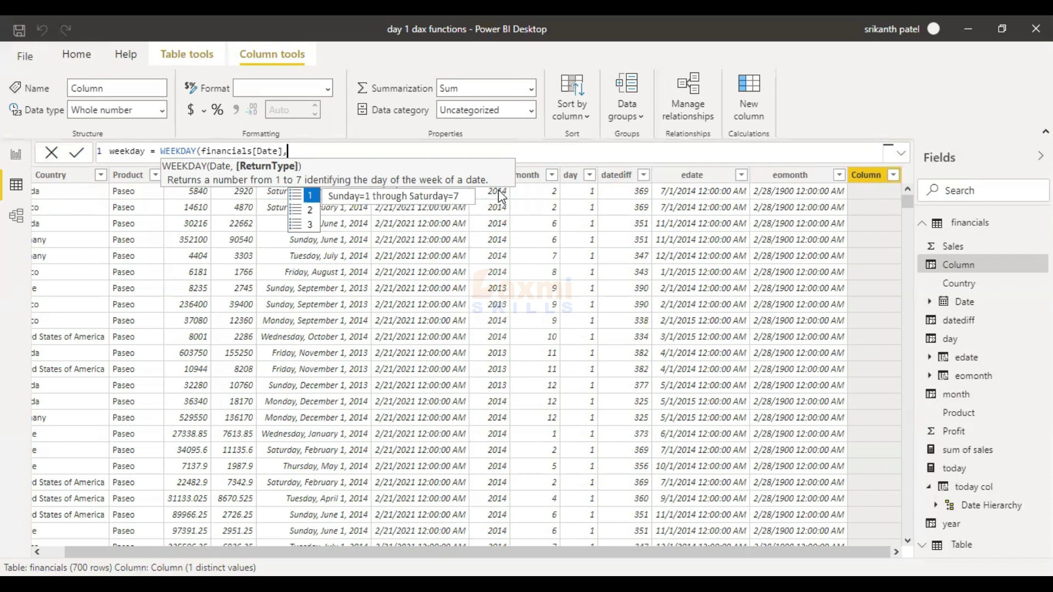
Step: Review the WEEKDAY return types, set the argument to 1 (Sunday=1 through Saturday=7) and close the function's parenthesis
key("Down")
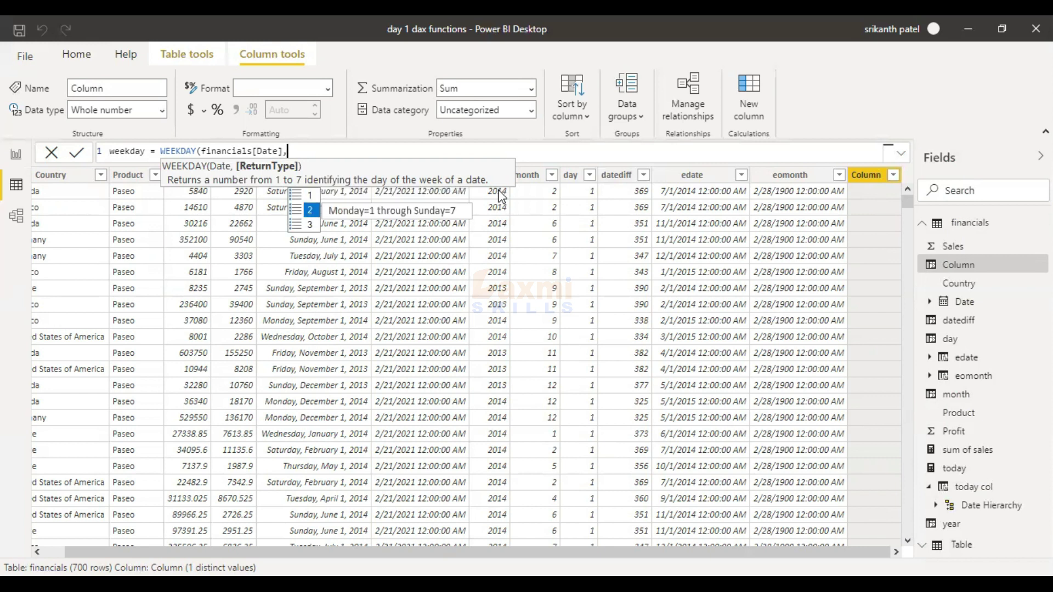
key("Down")
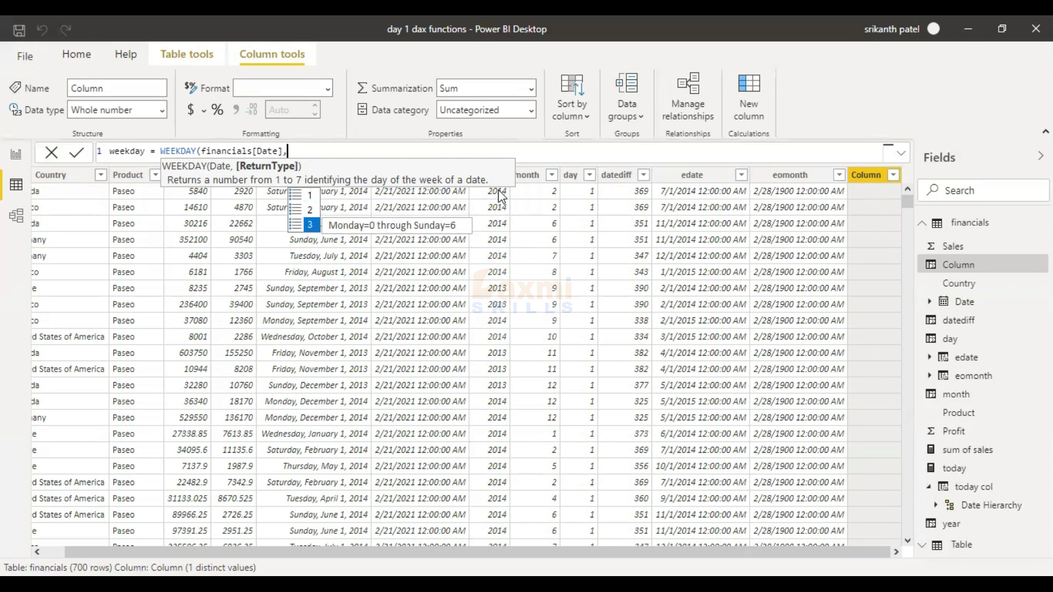
key("Up")
key("Up")
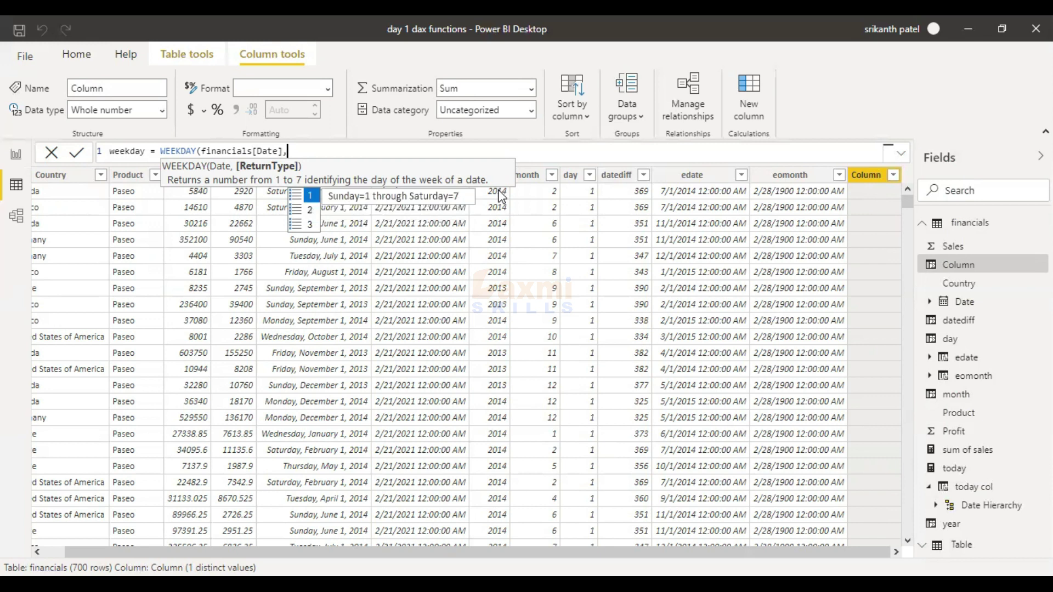
key("Down")
key("Down")
key("Up")
key("Up")
key("Down")
key("Down")
key("Up")
key("Up")
key("Down")
key("Up")
type("1")
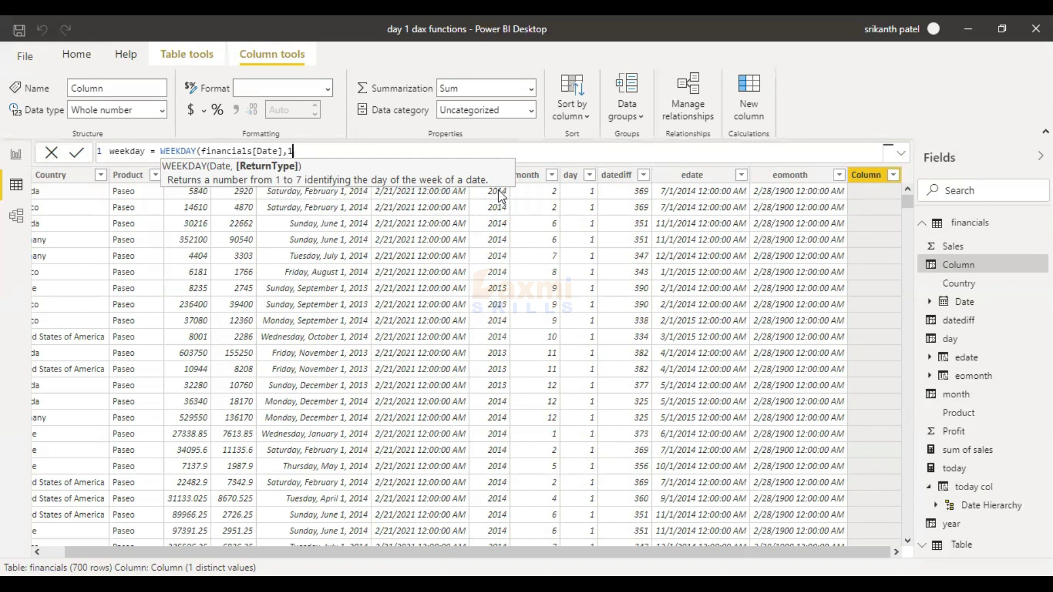
type(")")
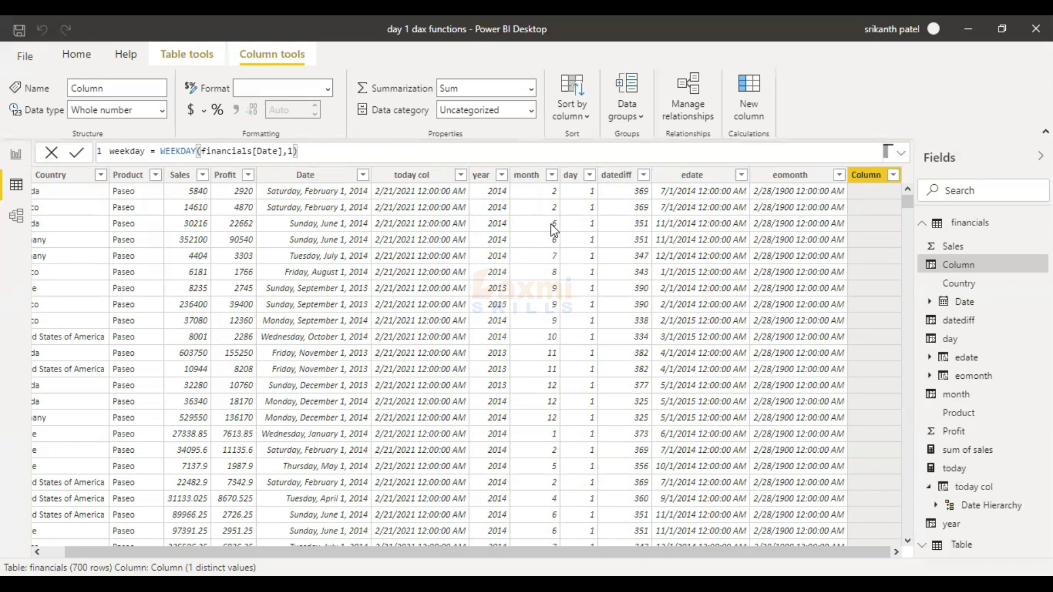
Step: Commit the weekday column's formula and check the weekday values in the financials table
key("Return")
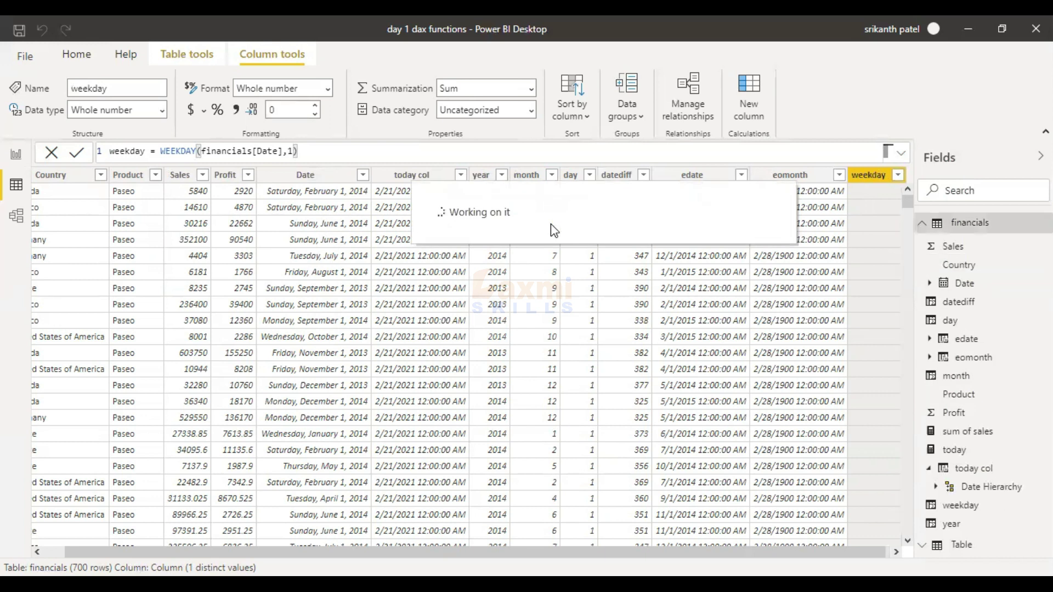
scroll(745, 293, "down", 1)
scroll(744, 290, "up", 1)
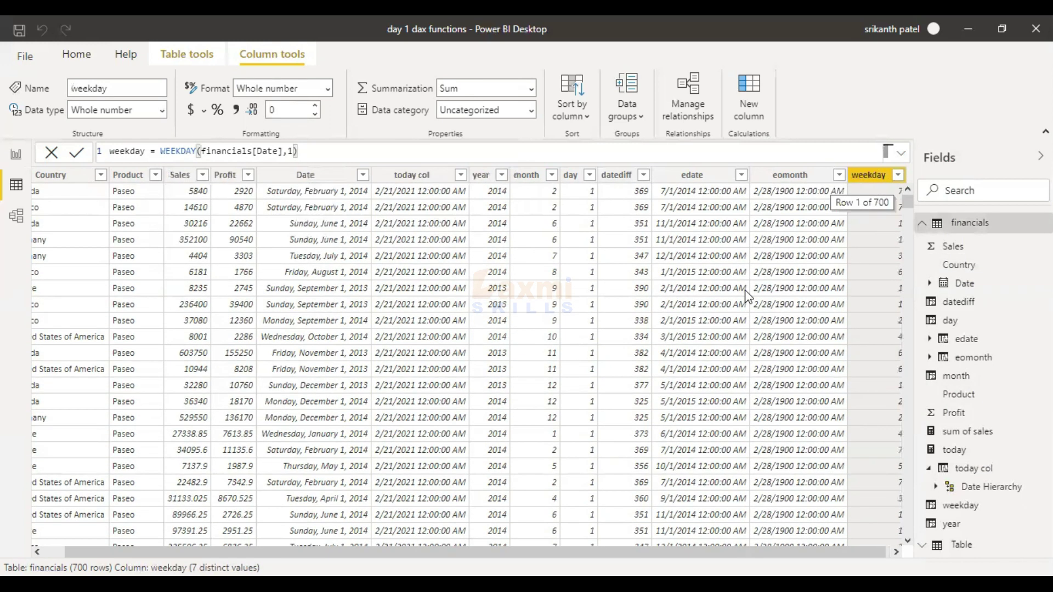
Step: Add a calculated column named weeknum to the financials table and start its formula with the WEEKNUM function
left_click(740, 97)
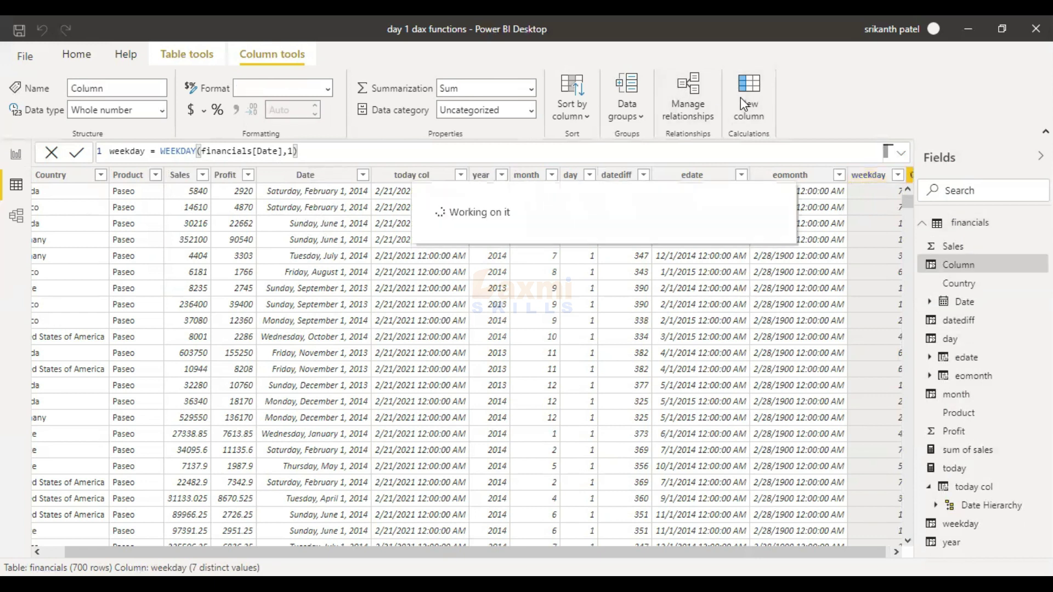
type("weerknum")
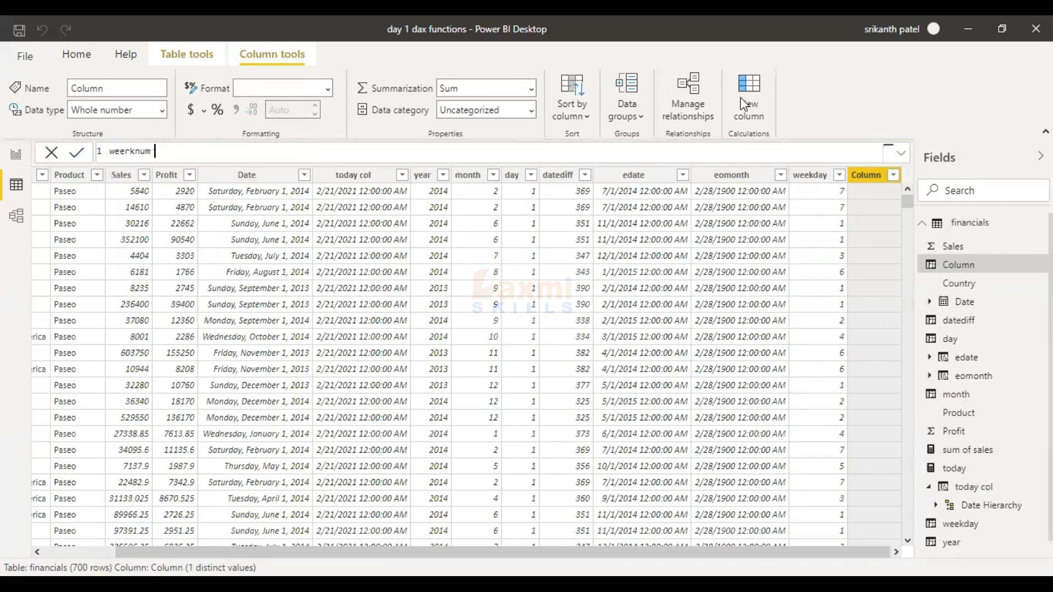
key("BackSpace")
key("BackSpace")
key("BackSpace")
key("BackSpace")
key("BackSpace")
key("BackSpace")
type("knum = wee")
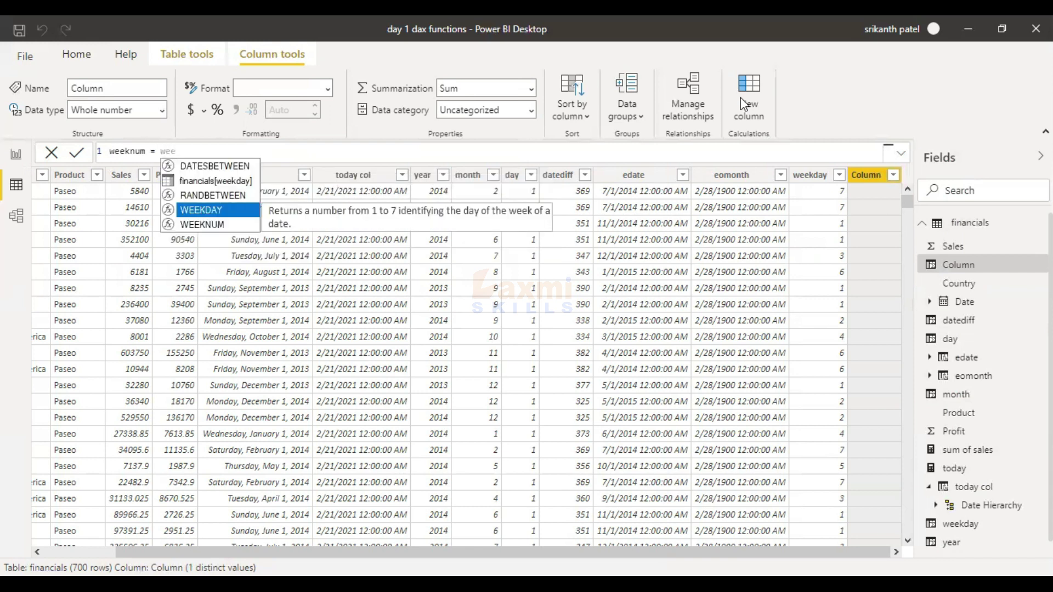
key("Down")
key("Tab")
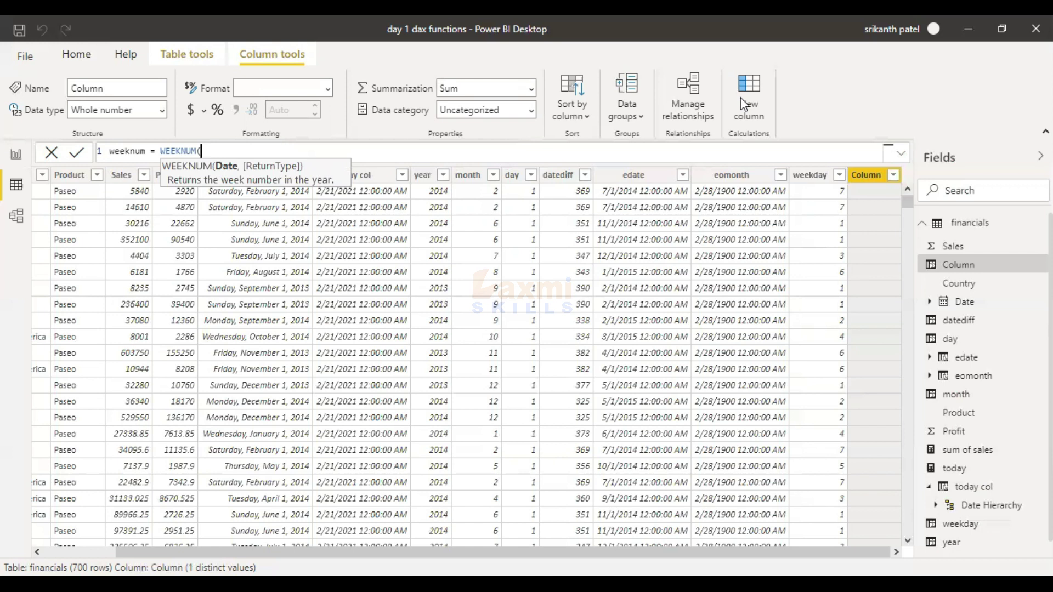
Step: Enter financials[Date] as the date argument of the WEEKNUM formula
type("fin")
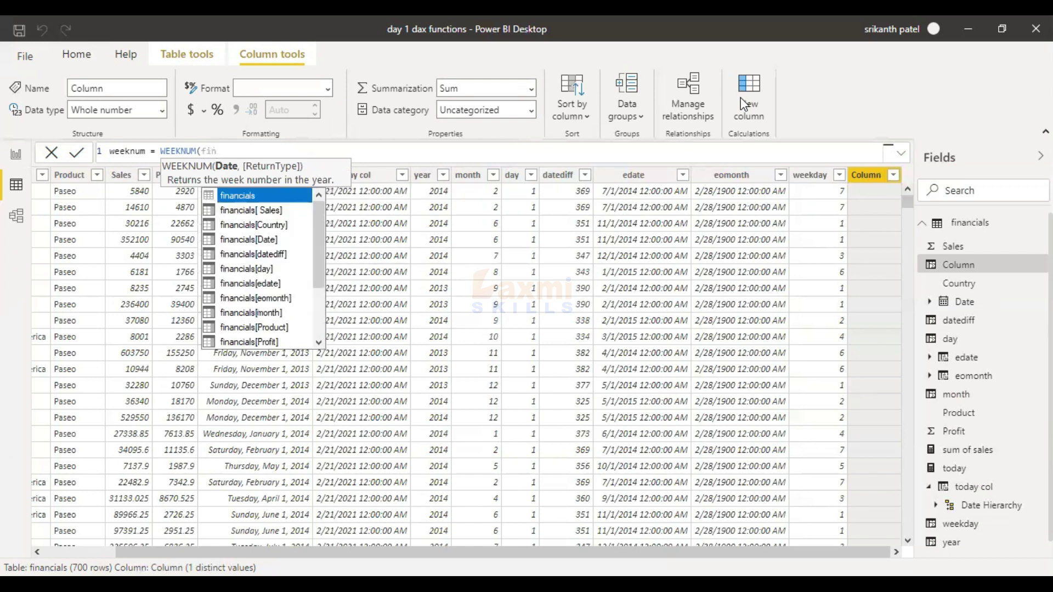
key("Down")
key("Down")
key("Down")
key("Tab")
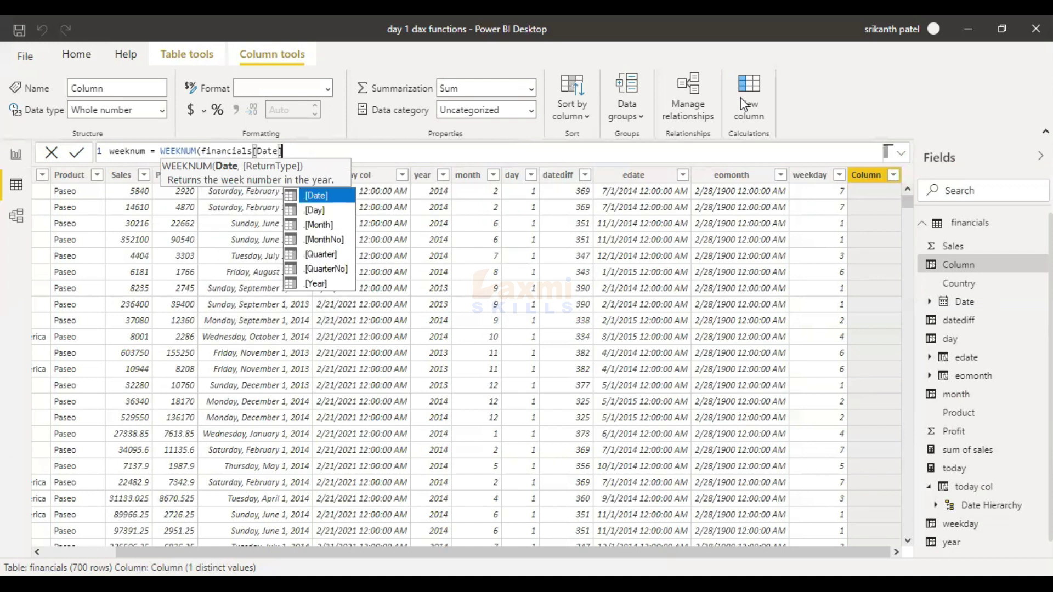
Step: Set the WEEKNUM return type to 2 (week begins on Monday), commit the formula and check the weeknum values
type(",")
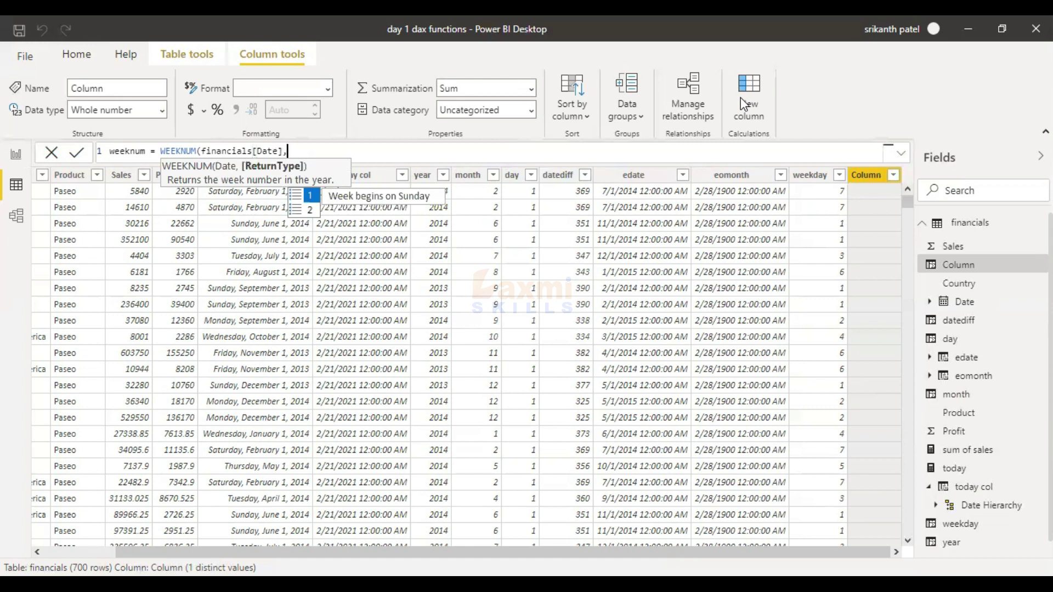
key("Down")
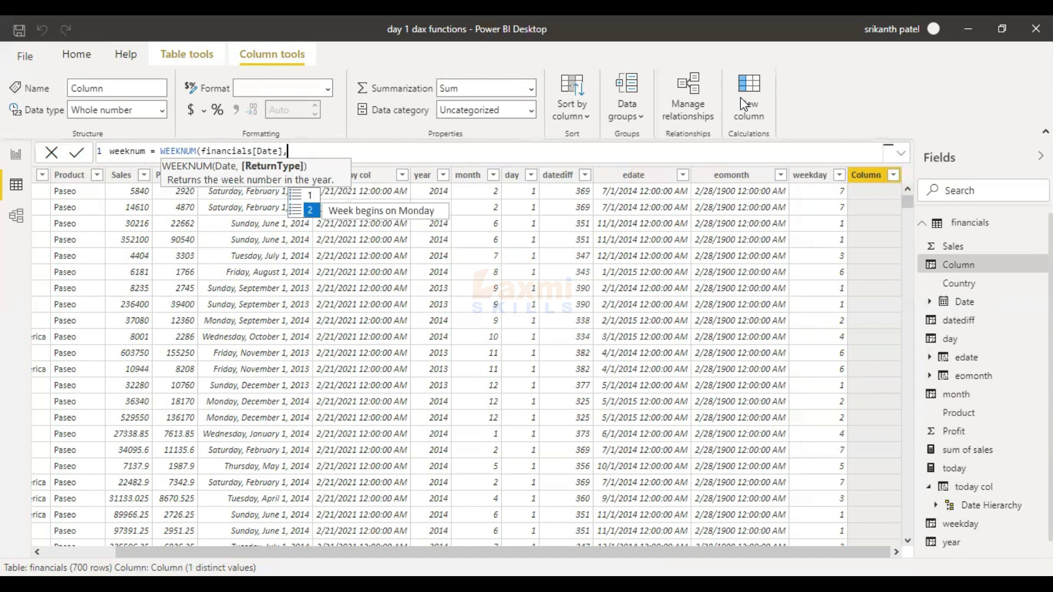
key("Tab")
type(")")
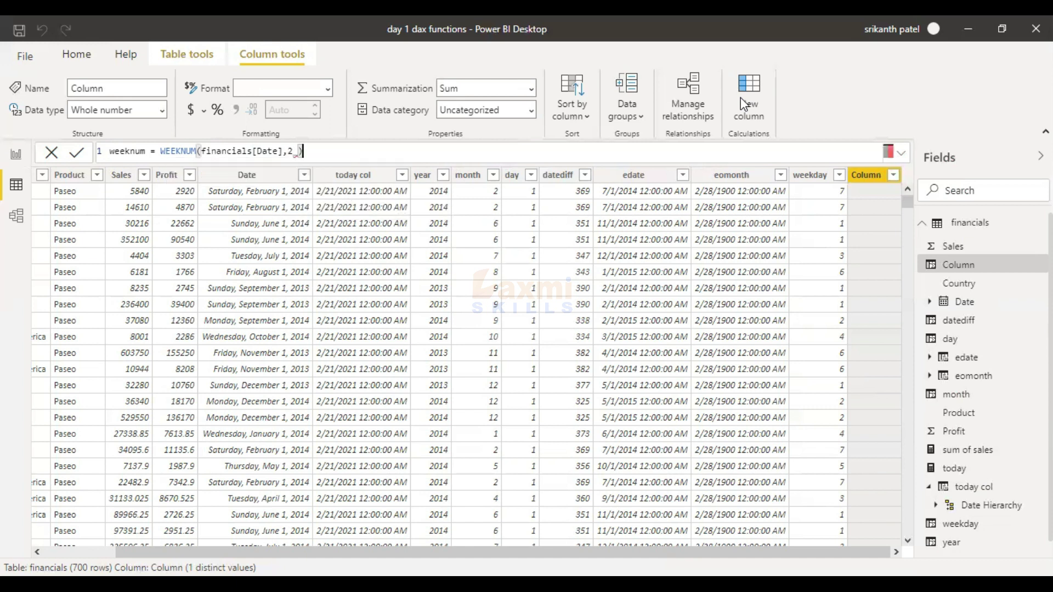
key("BackSpace")
key("BackSpace")
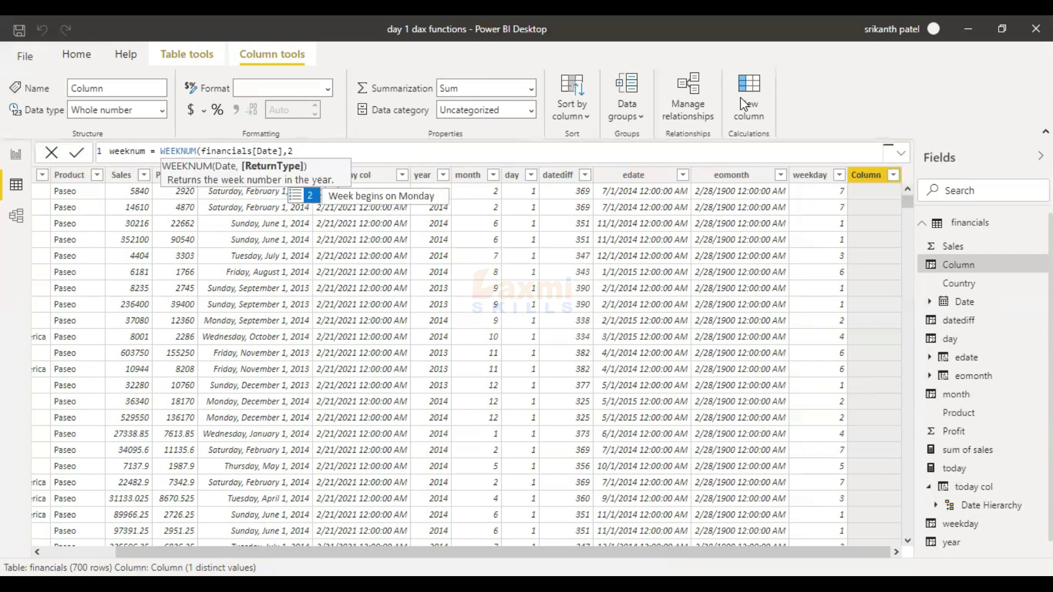
type(")")
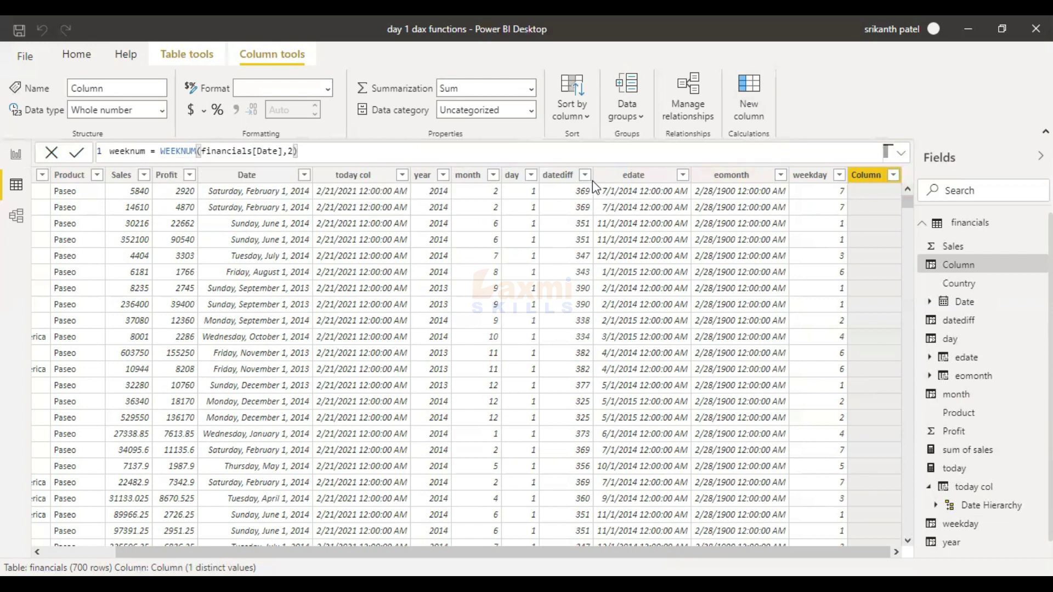
key("Return")
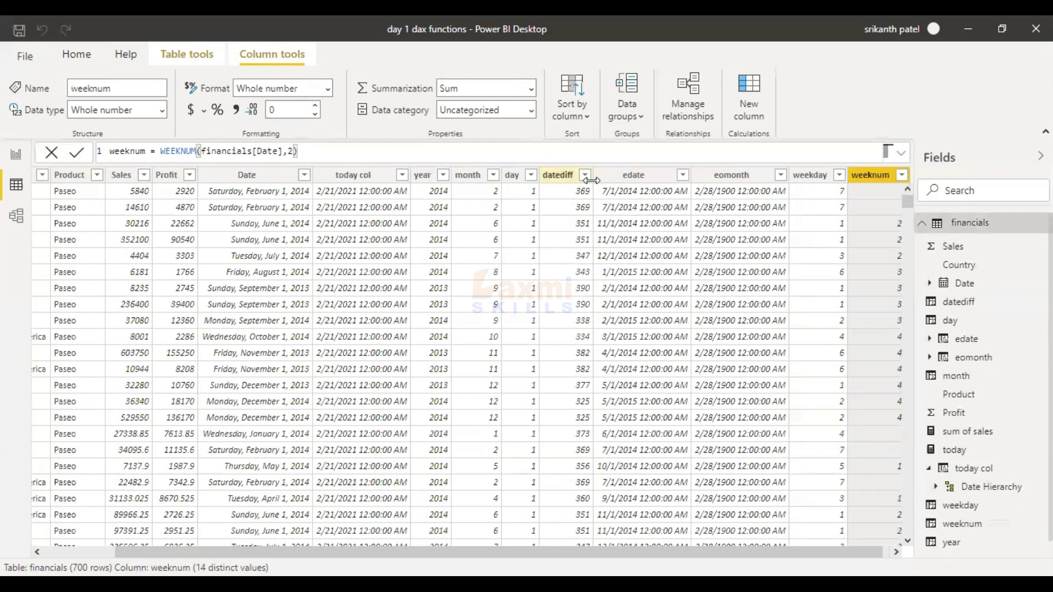
scroll(574, 189, "down", 10)
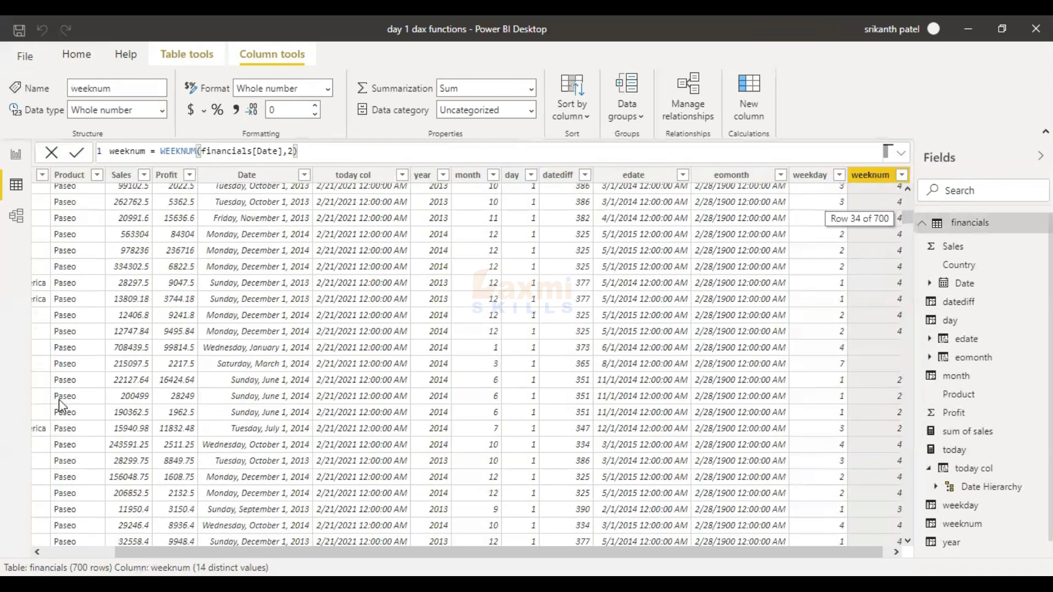
scroll(331, 420, "up", 10)
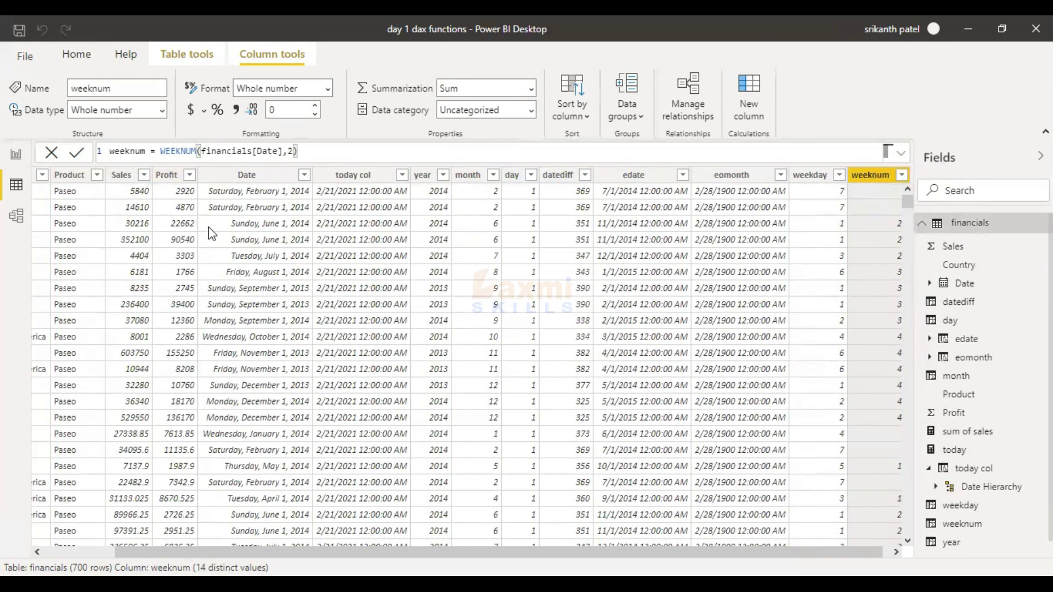
Step: Create a new calculated table named caledare and start its formula with the CALENDAR function
left_click(75, 54)
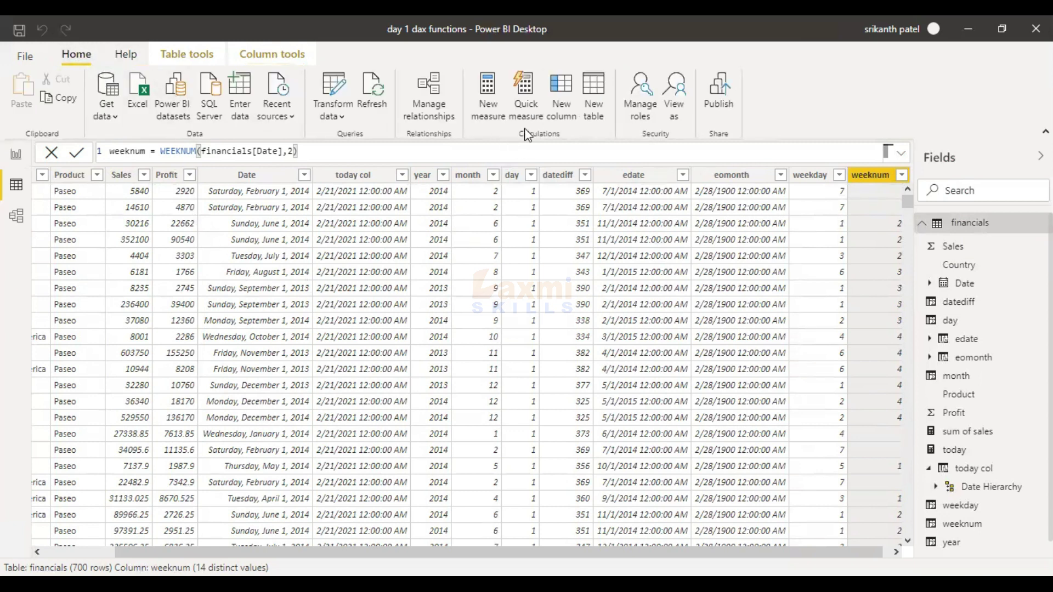
left_click(588, 96)
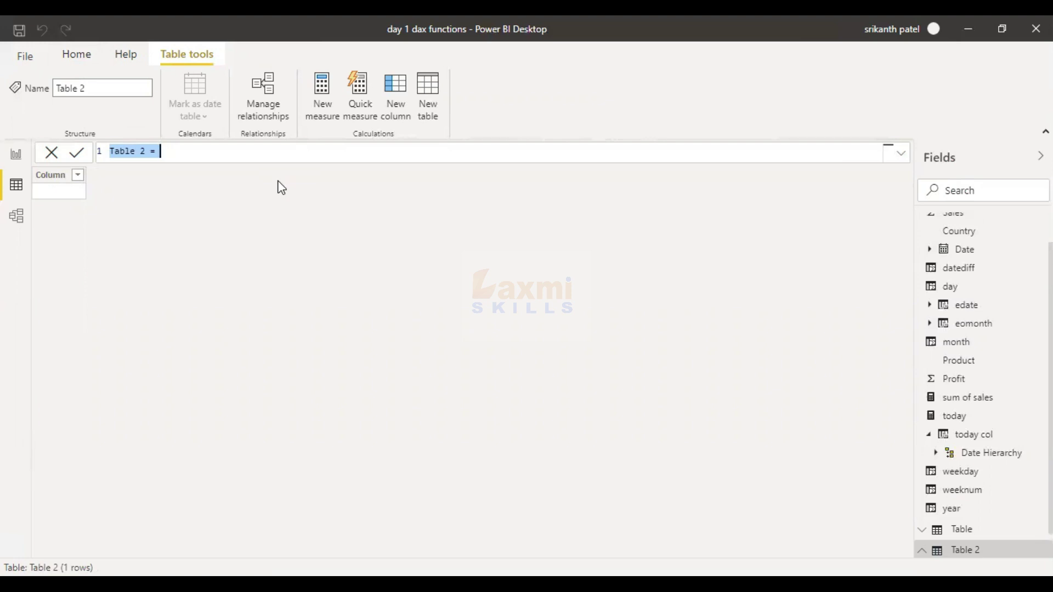
type("cal")
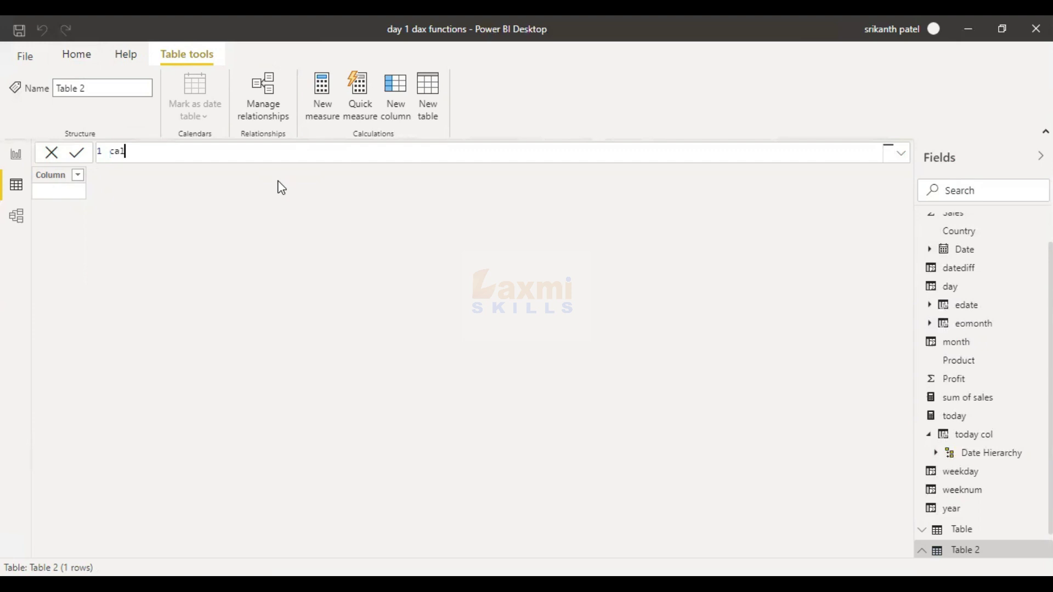
type("edate")
key("BackSpace")
key("BackSpace")
type("re = ")
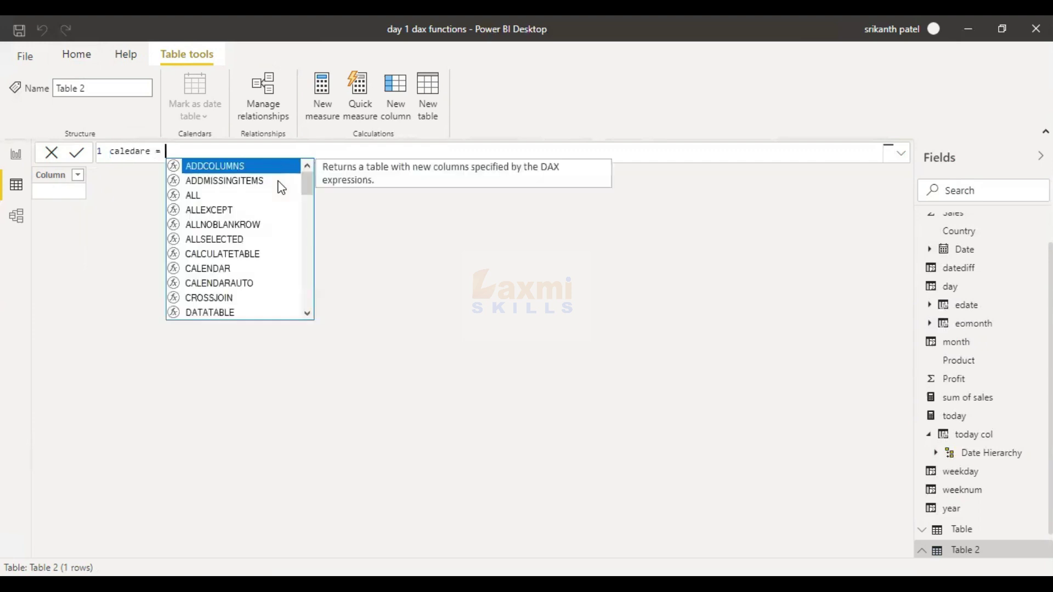
type("cal")
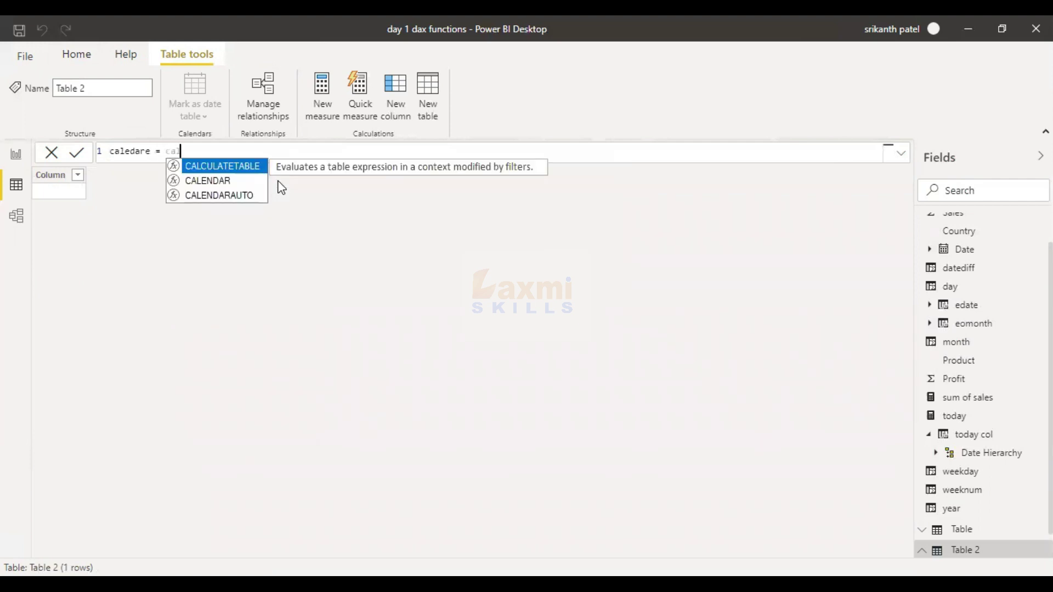
key("Down")
key("Tab")
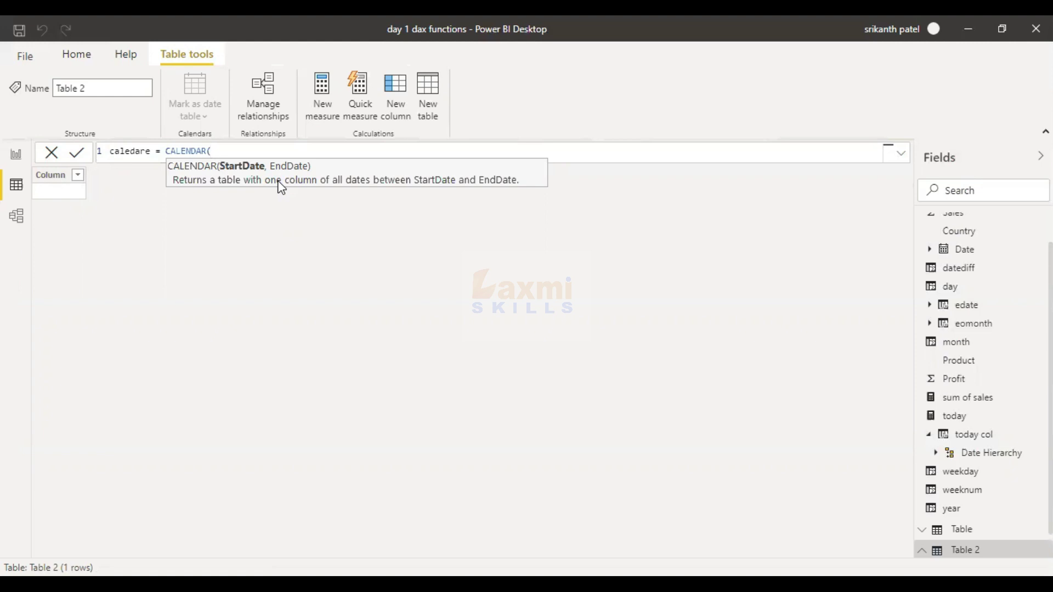
Step: Enter DATE(2020,1,1) as the start date of the CALENDAR formula
type("date")
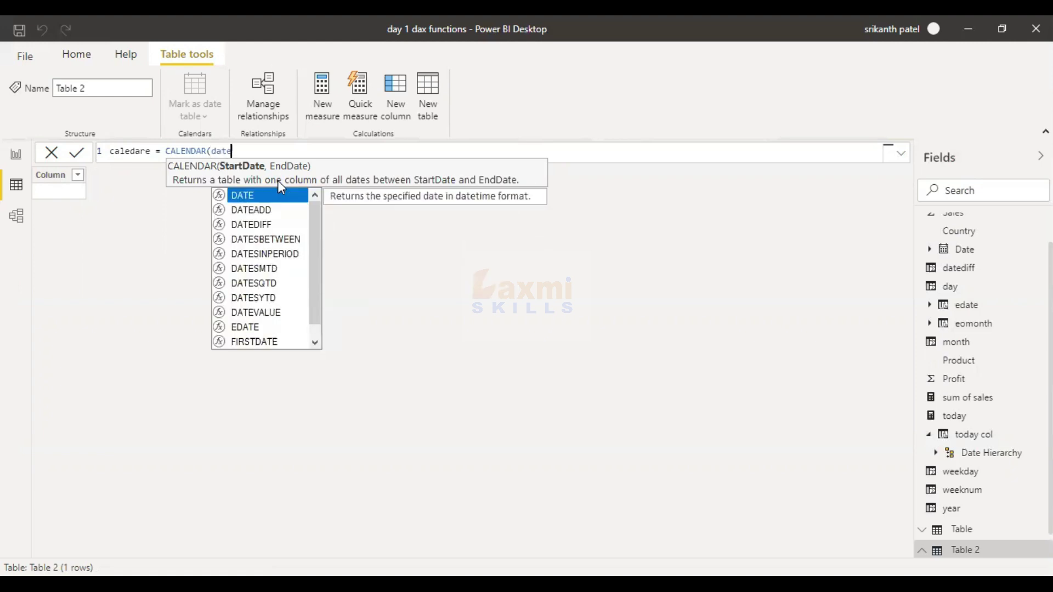
key("Tab")
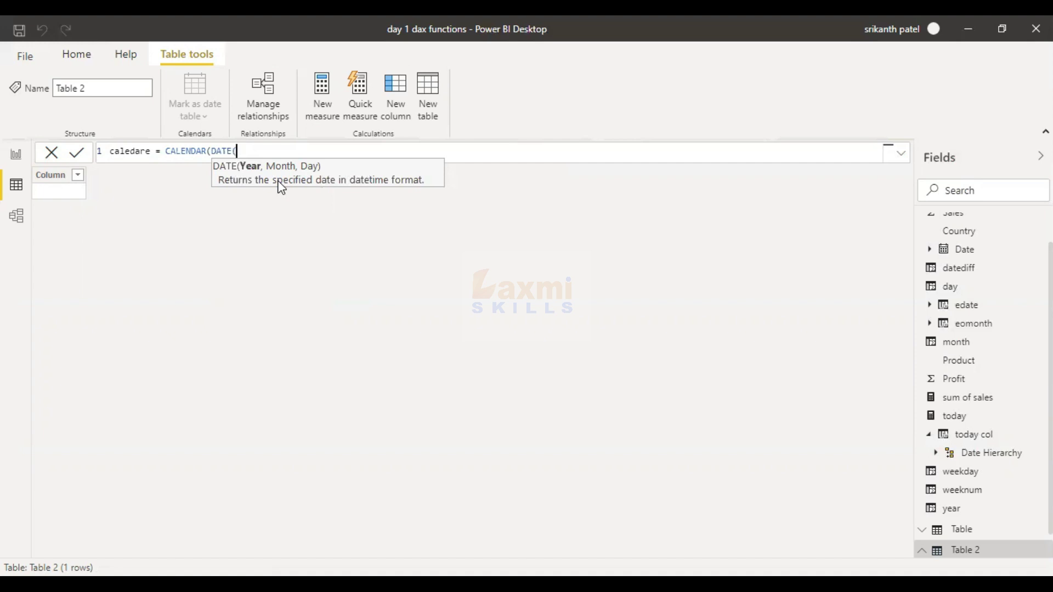
type("2020,1,1,")
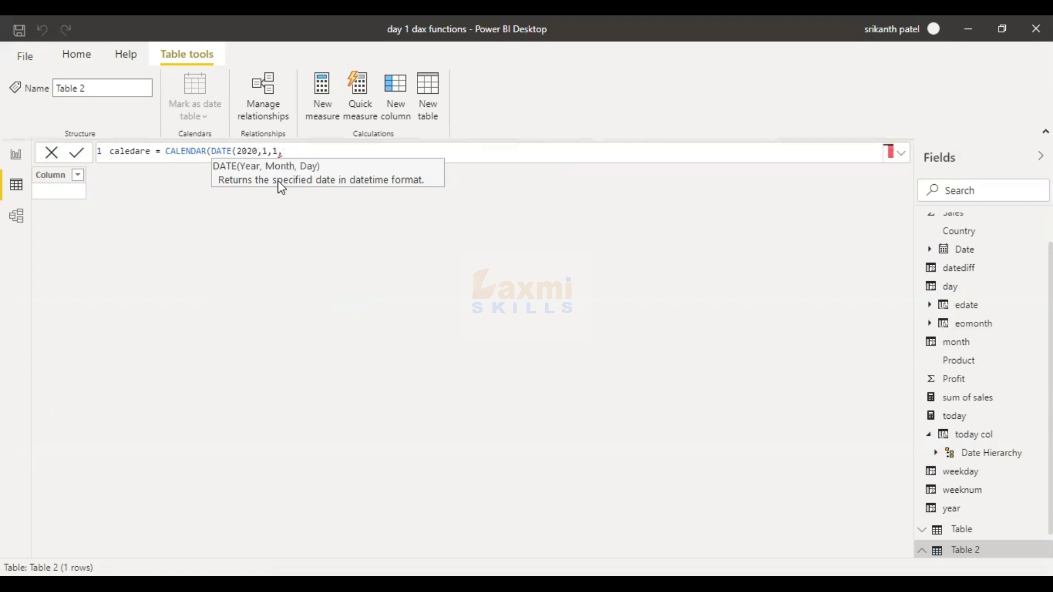
key("BackSpace")
type("),")
Step: Enter DATE(2020,5,5) as the CALENDAR end date, close the formula and commit it
type("date")
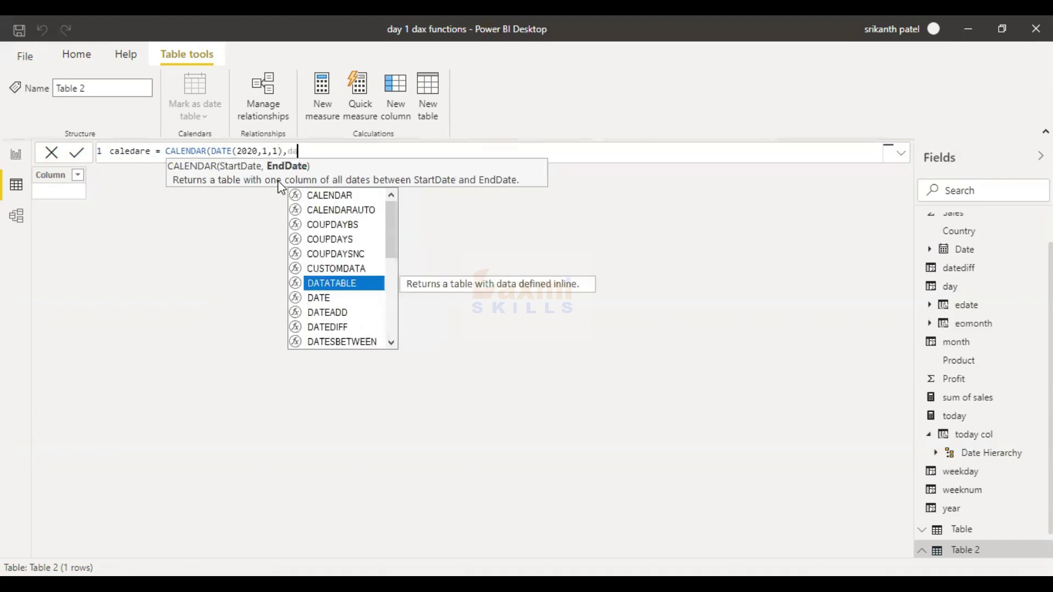
key("BackSpace")
type("e")
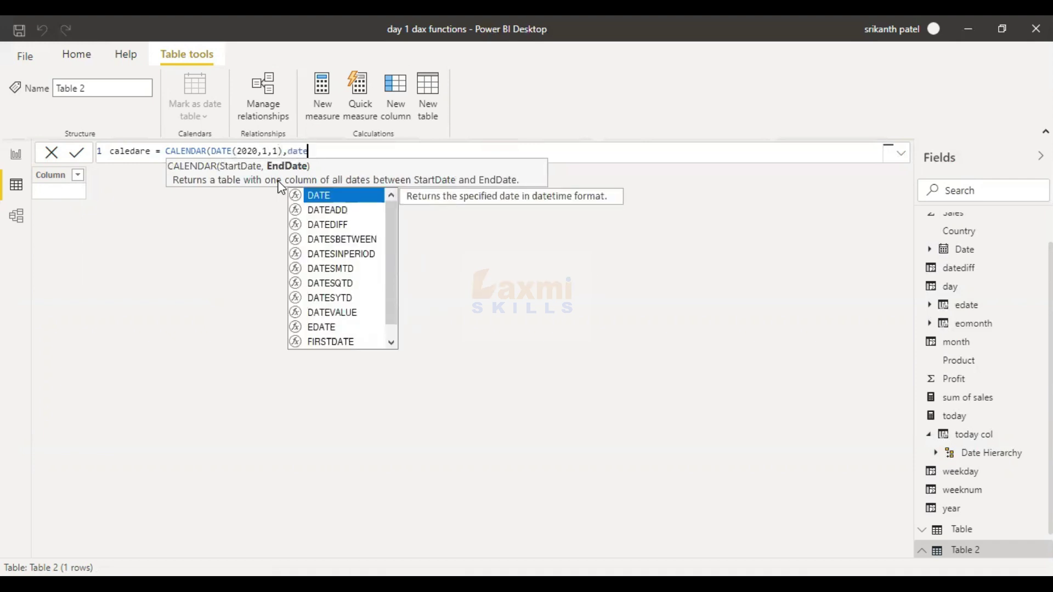
key("Tab")
type("202")
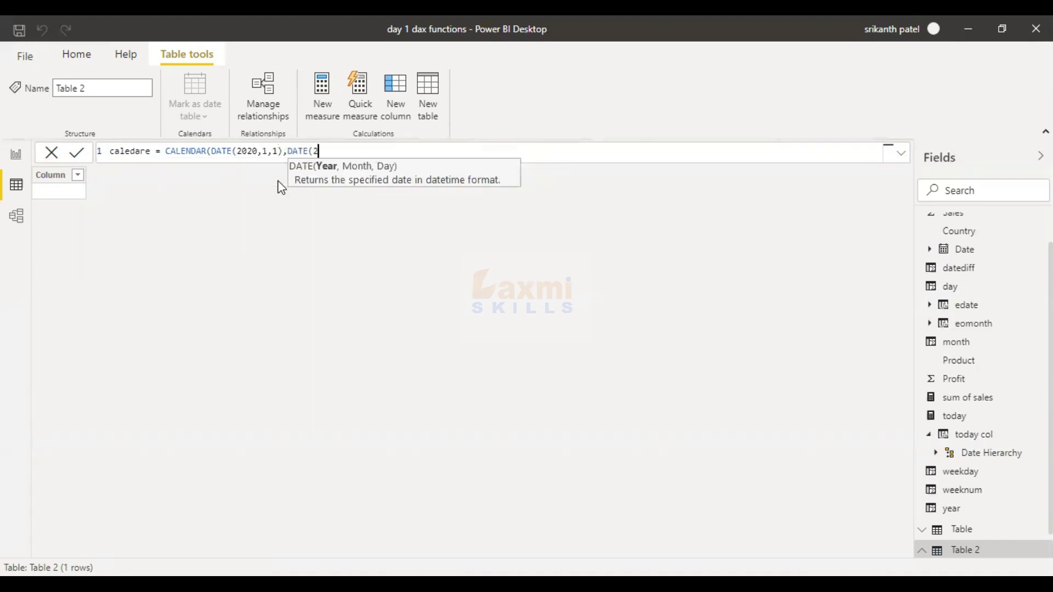
type("0,5,5")
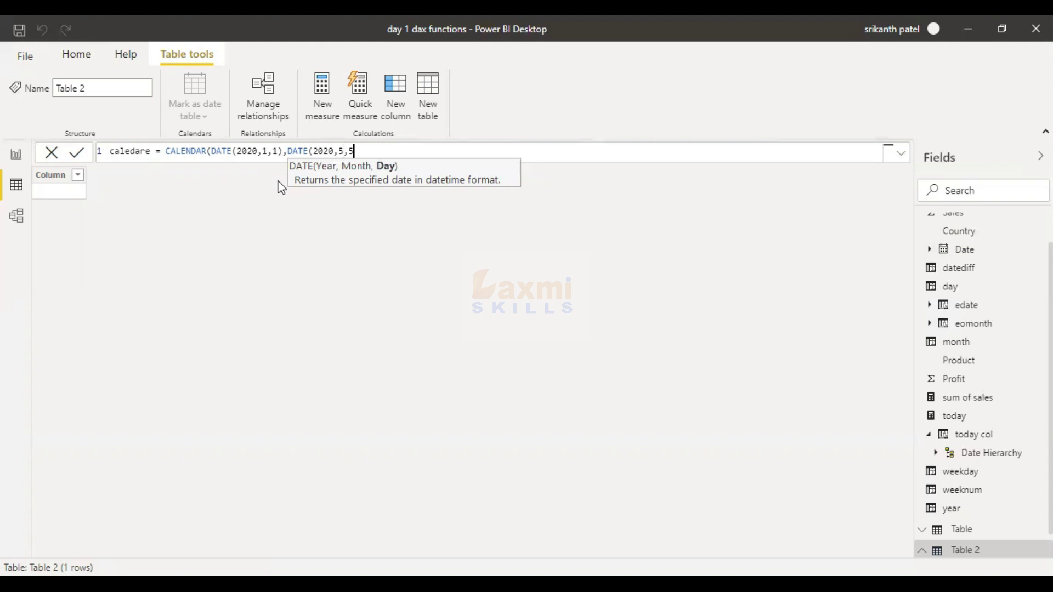
type("))")
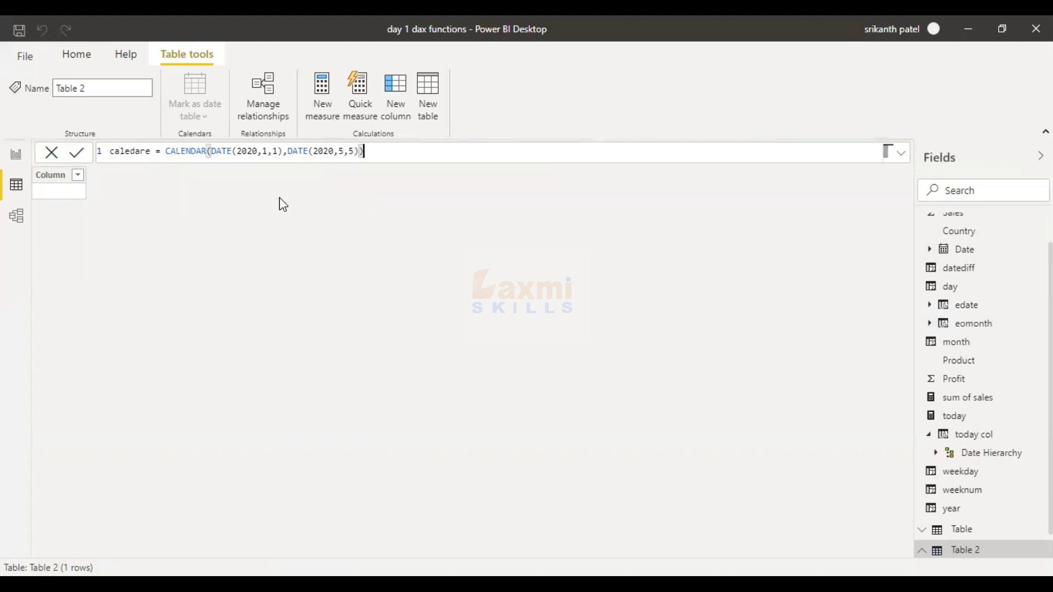
key("Return")
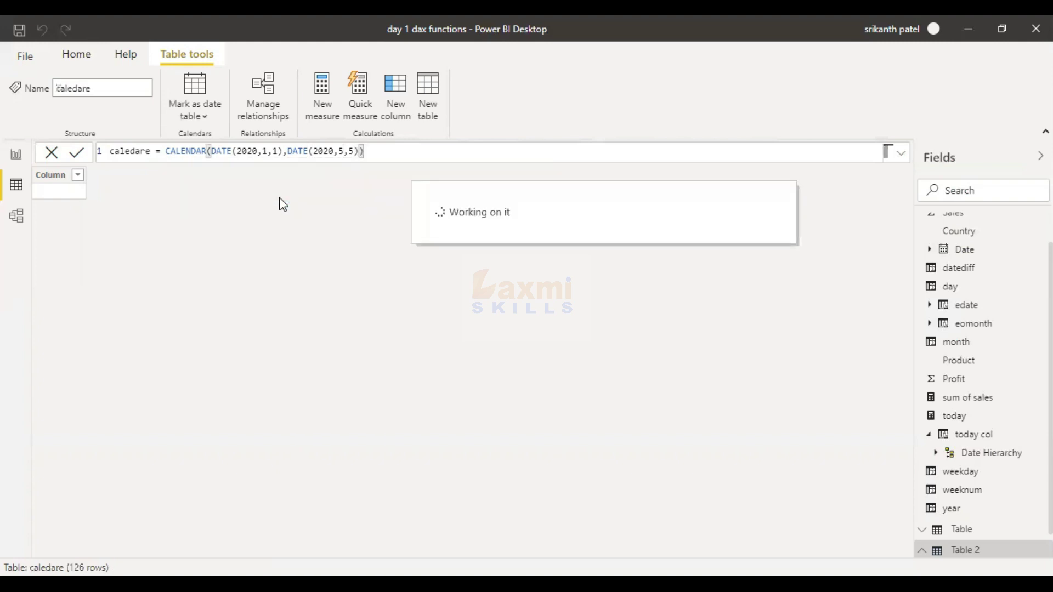
Step: Check the generated dates, change the year to 2021 in both DATE arguments of the caledare formula, and commit it
scroll(369, 367, "down", 10)
scroll(383, 369, "up", 9)
scroll(390, 378, "down", 20)
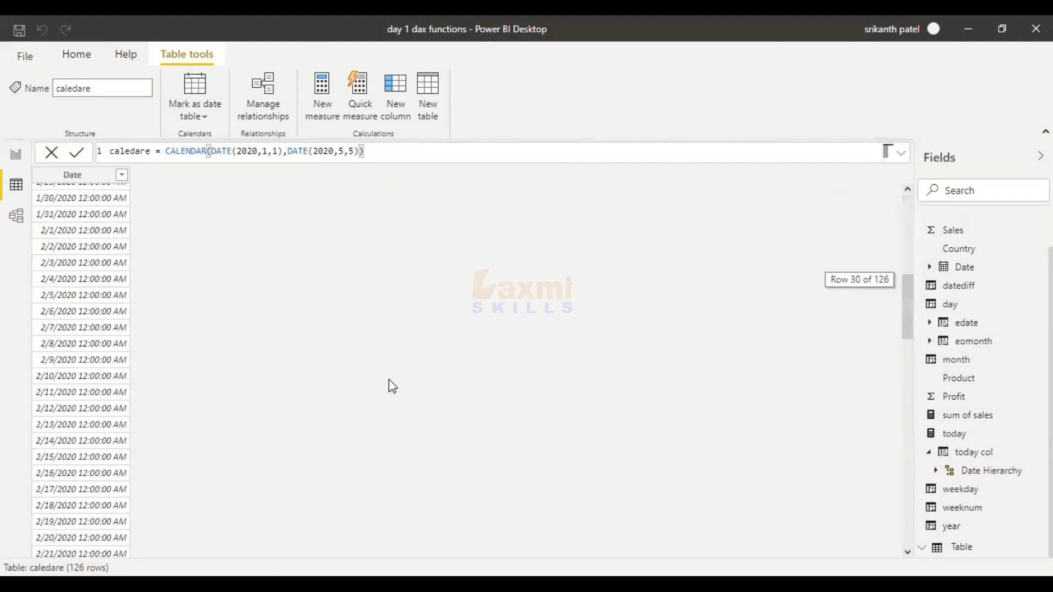
scroll(389, 381, "up", 20)
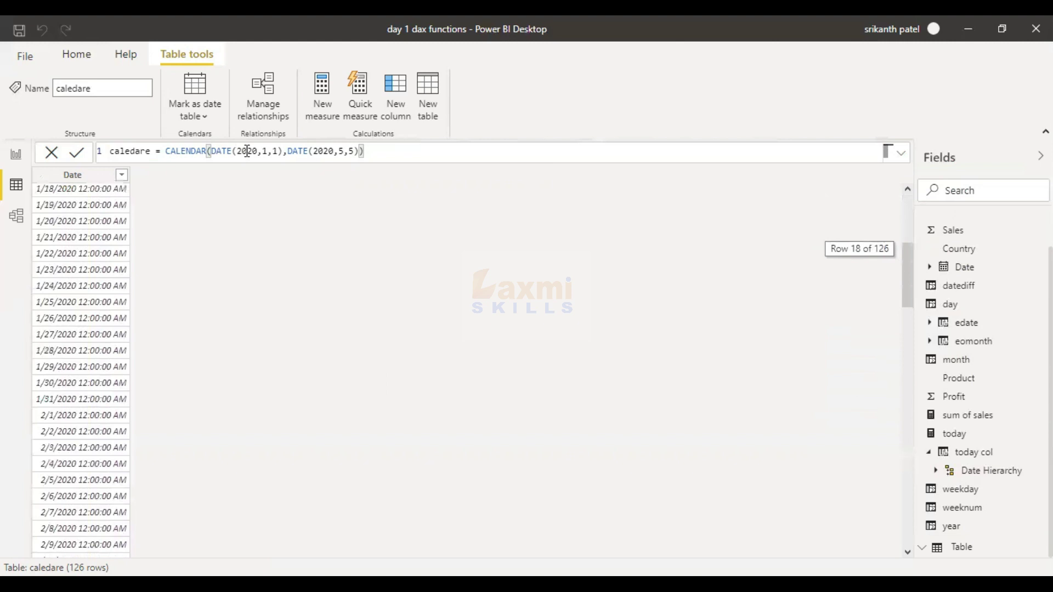
scroll(293, 296, "down", 13)
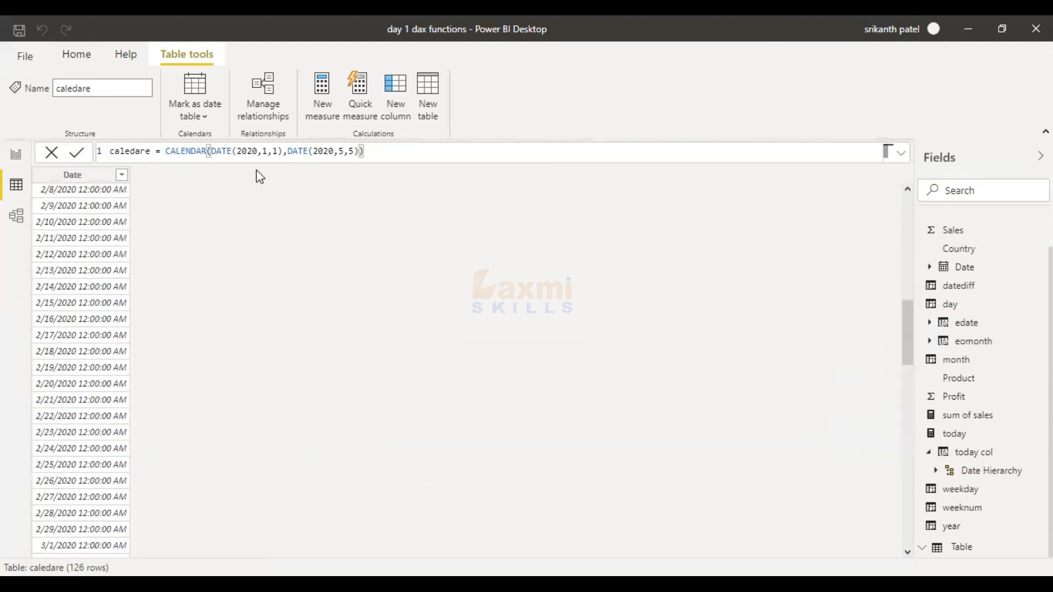
left_click(258, 151)
key("BackSpace")
type("1")
left_click(333, 151)
key("BackSpace")
type("1")
key("Return")
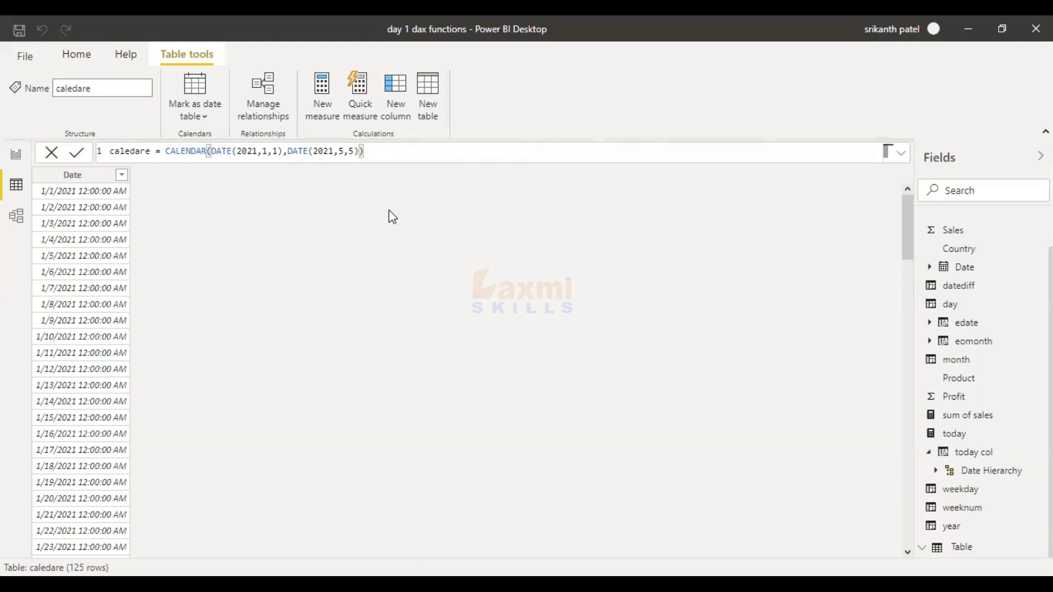
Step: Remove the DATE(2021,5,5) end-date argument from the caledare CALENDAR formula
left_click(287, 151)
key("shift+End")
key("BackSpace")
type("tod")
key("Tab")
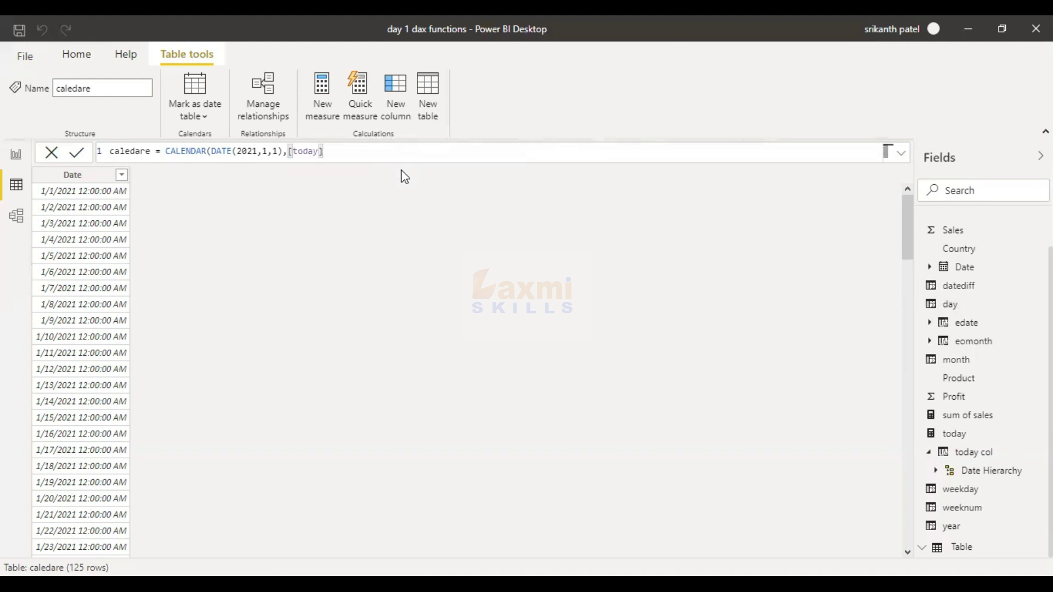
key("BackSpace")
key("BackSpace")
key("BackSpace")
key("BackSpace")
key("BackSpace")
key("BackSpace")
key("BackSpace")
Step: Enter TODAY() as the CALENDAR end date, close the formula, commit it and check the generated dates
type("to")
key("Down")
key("Tab")
type(")")
key("Return")
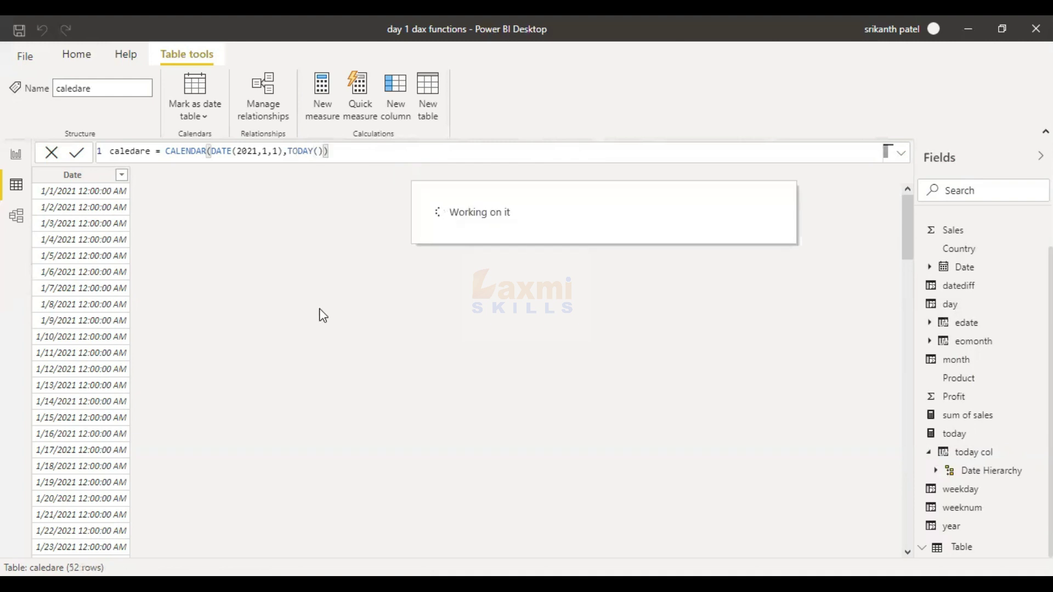
scroll(322, 317, "down", 10)
scroll(319, 313, "up", 10)
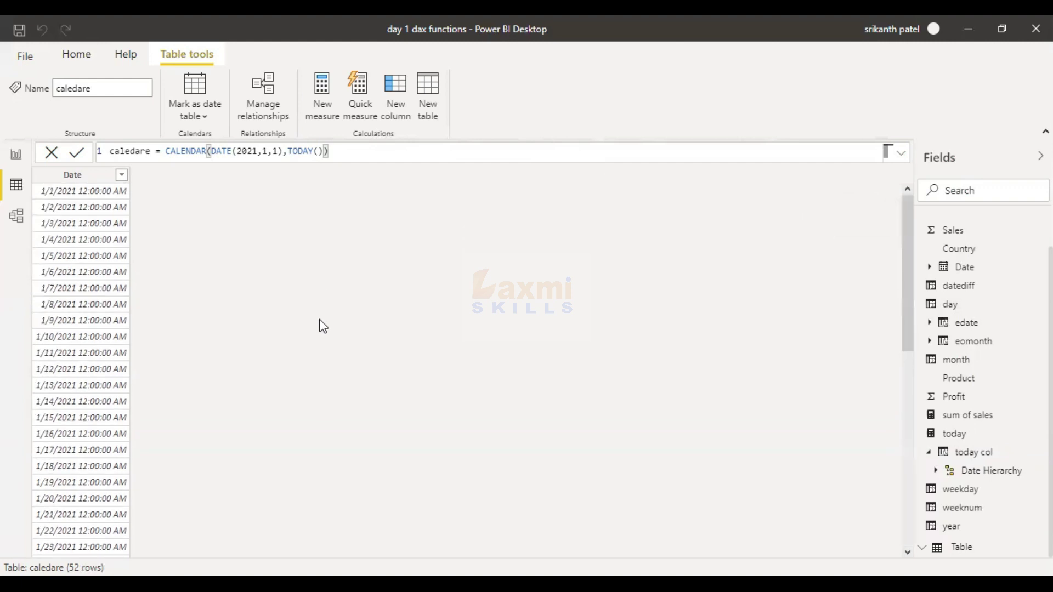
Step: Remove the DATE(2021,1,1) start-date argument from the caledare formula, keeping the comma and TODAY()
left_click(283, 153)
key("BackSpace")
key("BackSpace")
key("BackSpace")
key("BackSpace")
key("BackSpace")
key("BackSpace")
key("BackSpace")
key("BackSpace")
key("BackSpace")
key("BackSpace")
key("BackSpace")
key("BackSpace")
key("BackSpace")
key("BackSpace")
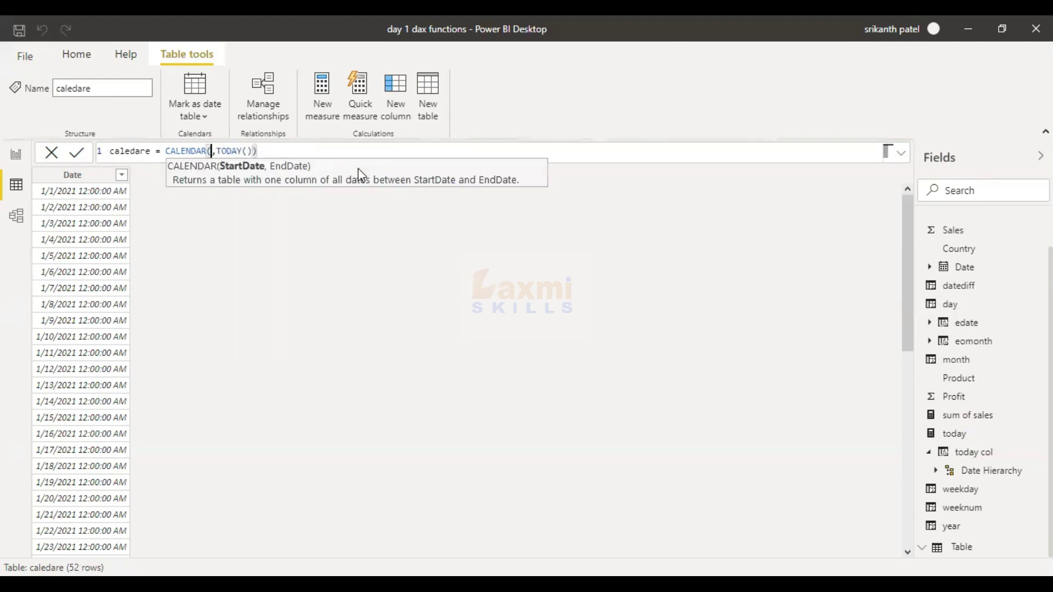
Step: Enter TODAY()-30 as the start date of the CALENDAR formula and commit it
type("tod")
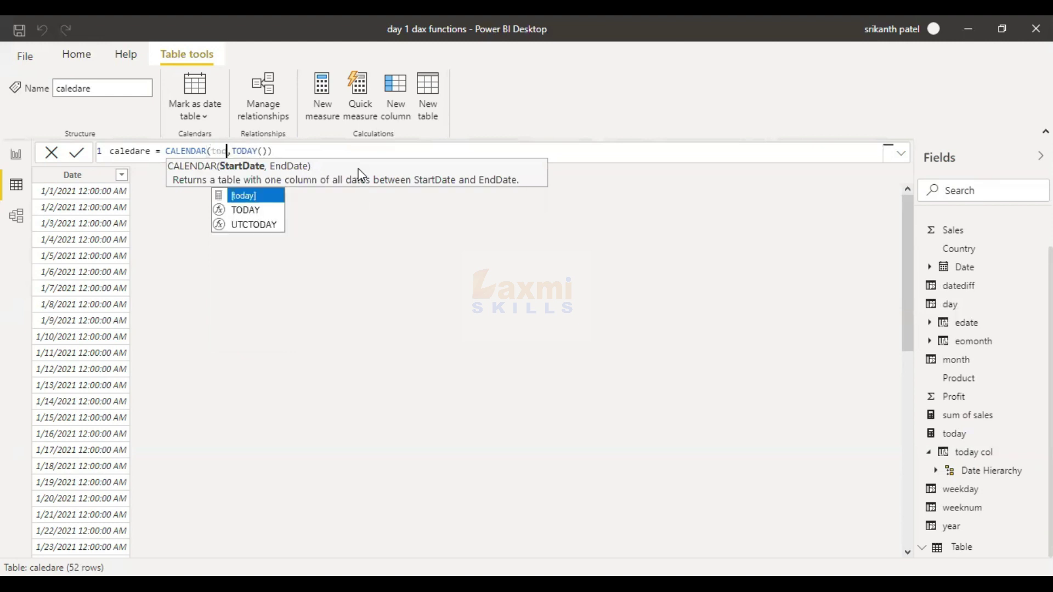
key("Down")
key("Tab")
type(")")
key("Right")
type("30")
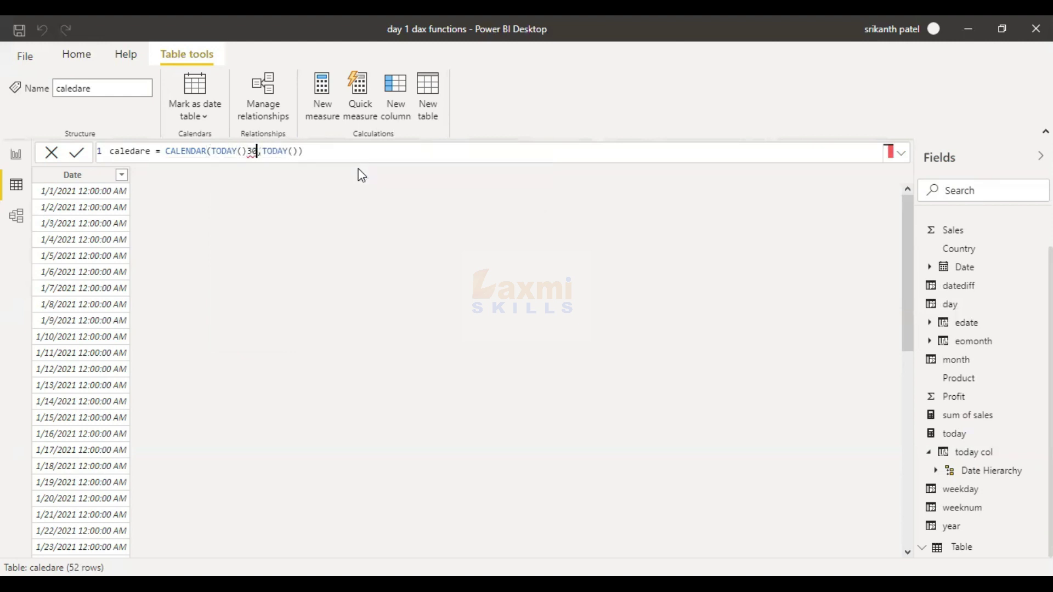
key("Left")
key("Left")
type("-")
key("Return")
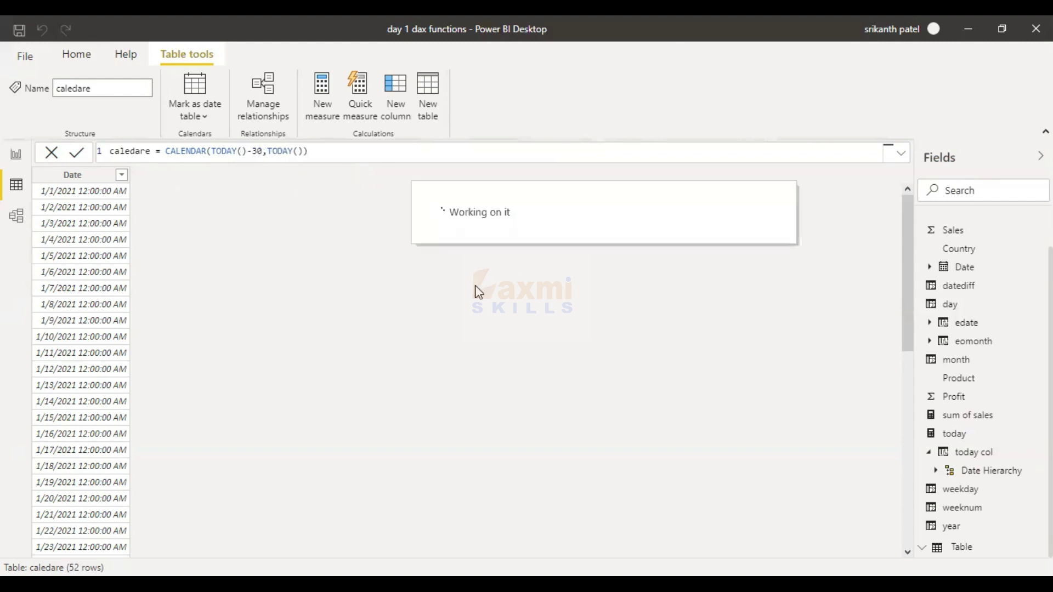
Step: Look through the regenerated dates of the caledare table from first to last row
scroll(288, 284, "down", 3)
scroll(296, 285, "up", 3)
scroll(296, 286, "down", 3)
scroll(298, 285, "up", 1)
scroll(298, 286, "down", 1)
scroll(298, 289, "up", 3)
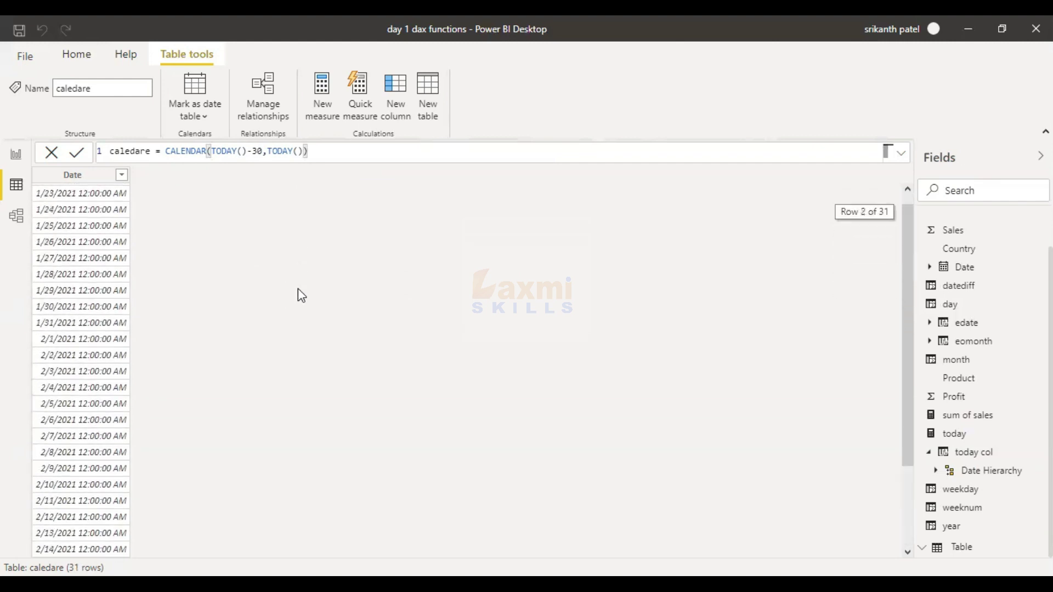
scroll(298, 288, "down", 3)
scroll(298, 290, "up", 3)
scroll(298, 290, "down", 1)
scroll(299, 291, "up", 1)
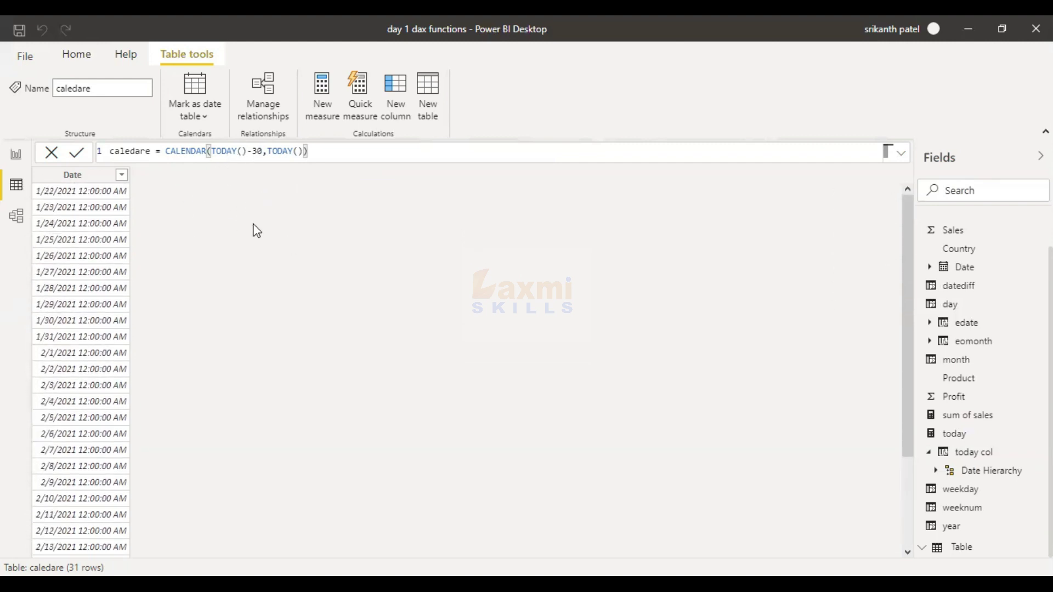
Step: Switch to the financials table and review the formulas of the datediff, edate and eomonth columns
scroll(943, 242, "up", 2)
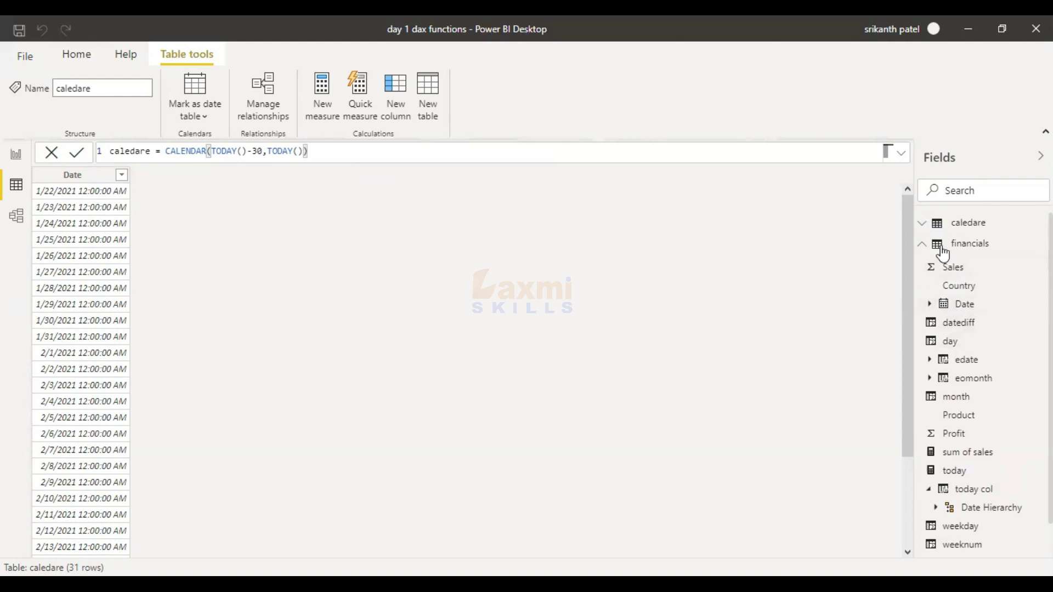
left_click(937, 242)
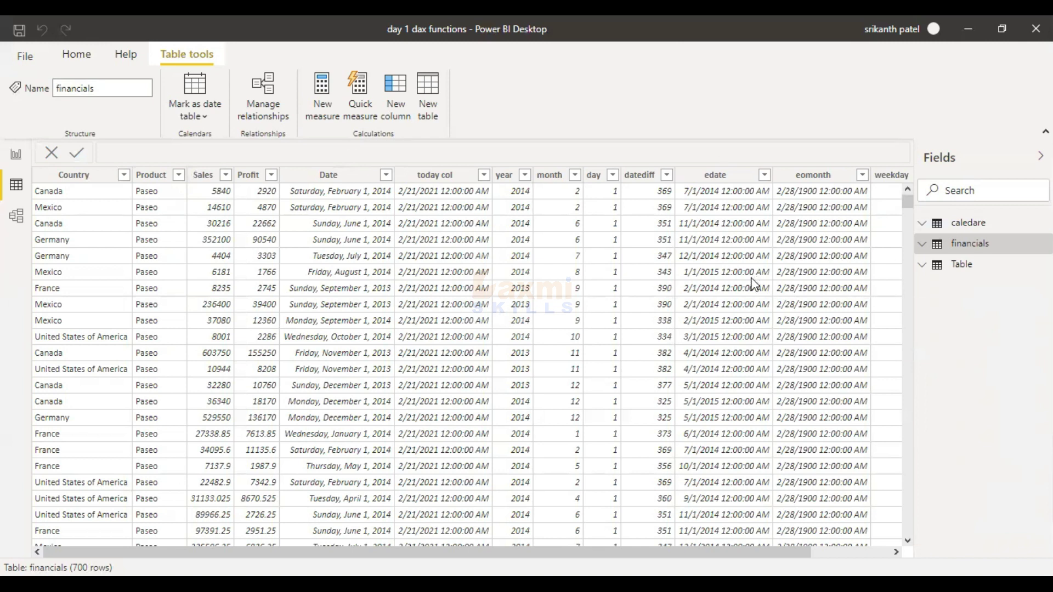
left_click(639, 174)
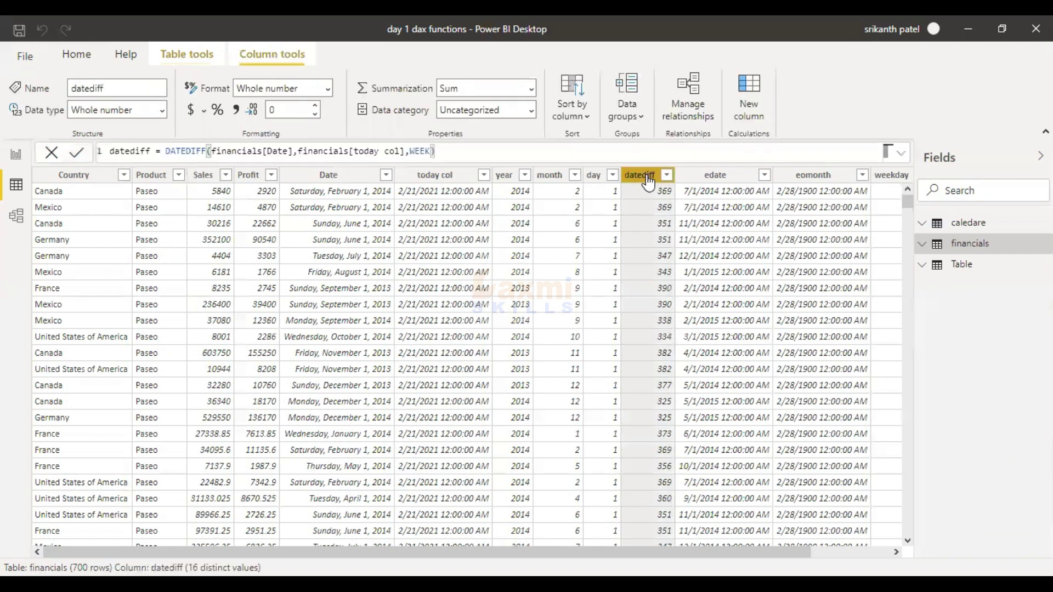
left_click(706, 182)
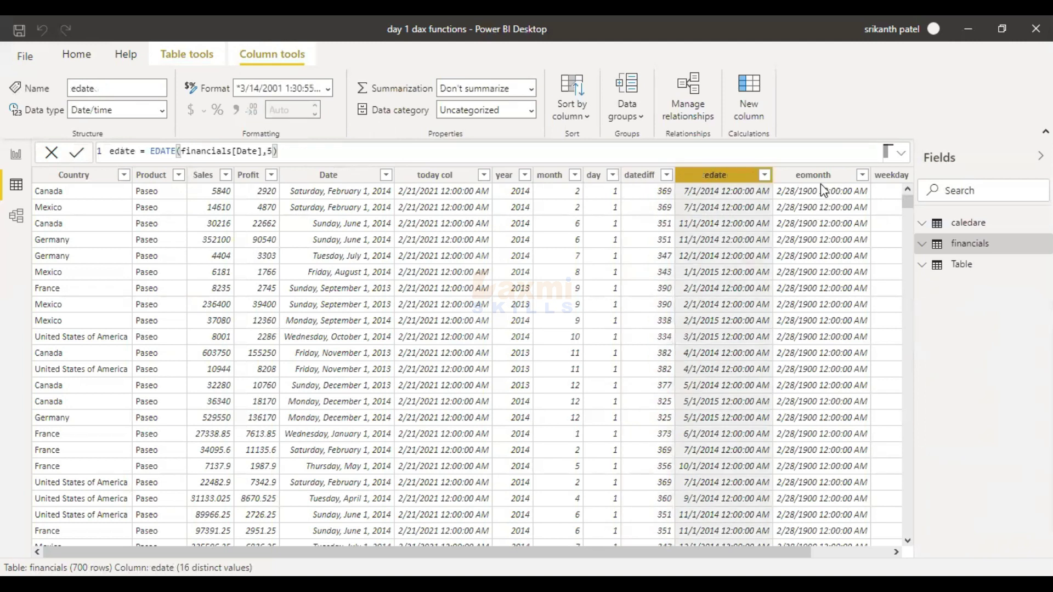
left_click(821, 183)
Step: Open the weekday column's formula and remove its financials[Date] argument
left_click(884, 175)
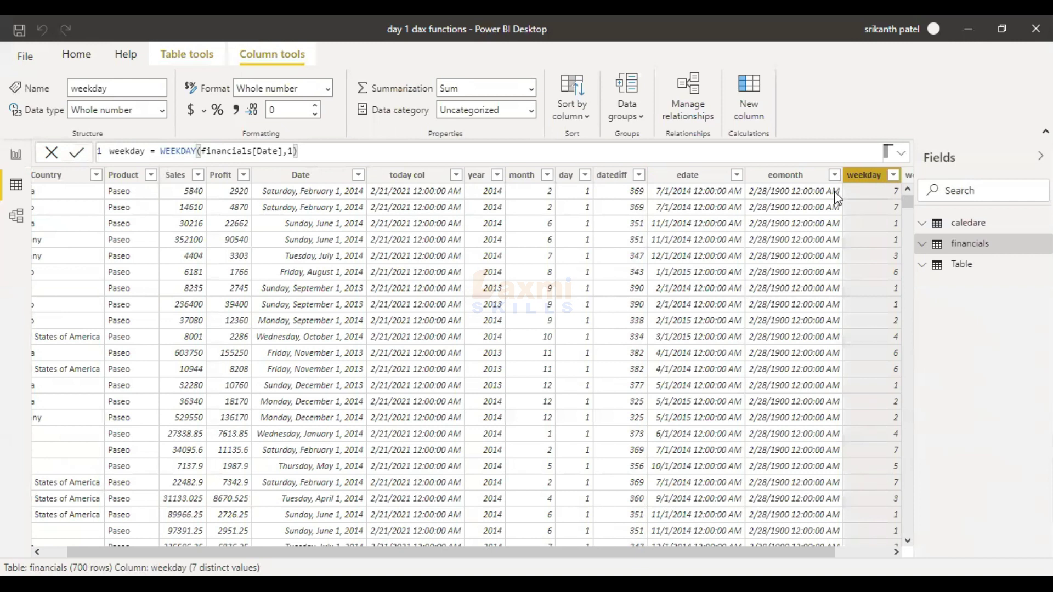
left_click(284, 152)
key("BackSpace")
key("BackSpace")
key("BackSpace")
key("BackSpace")
key("BackSpace")
key("BackSpace")
key("BackSpace")
key("BackSpace")
key("BackSpace")
key("BackSpace")
key("BackSpace")
key("BackSpace")
key("BackSpace")
key("BackSpace")
key("BackSpace")
key("BackSpace")
Step: Enter TODAY() as the date argument of the WEEKDAY formula, commit it and check the weekday column's values
type("tod")
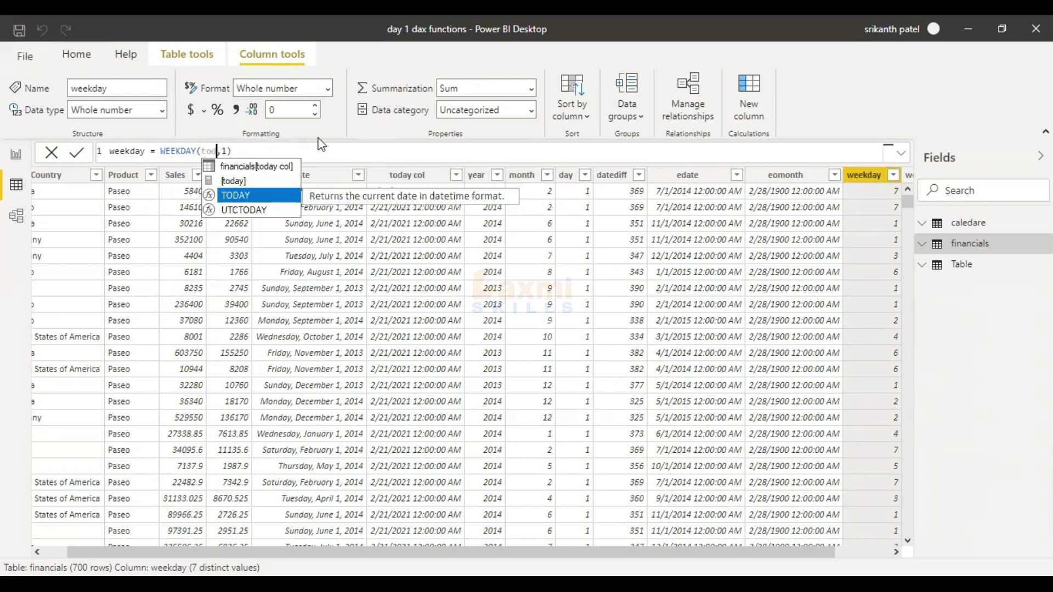
key("Tab")
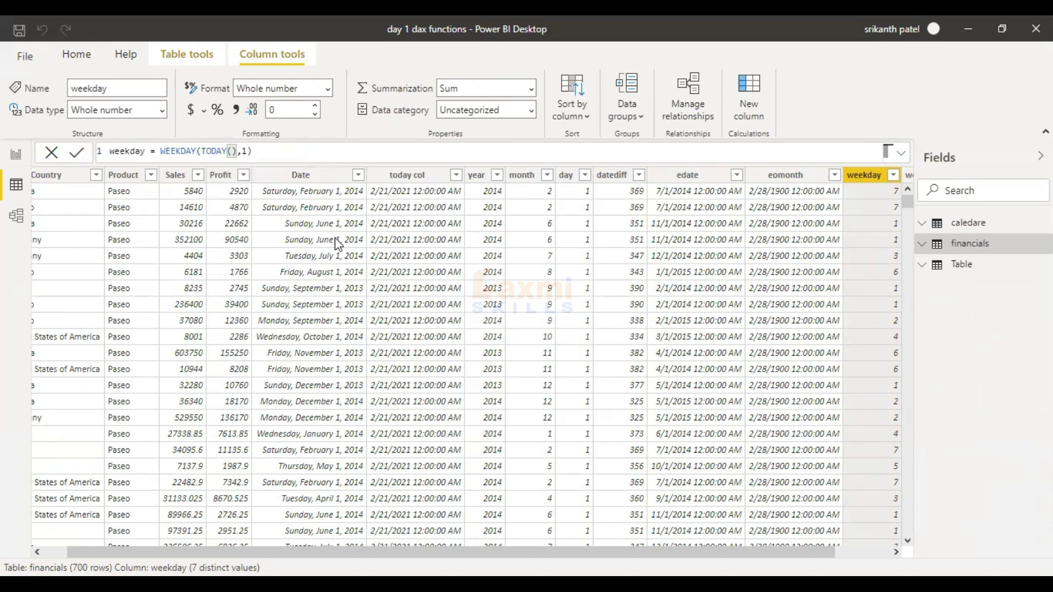
key("Return")
scroll(766, 316, "down", 10)
scroll(766, 315, "up", 3)
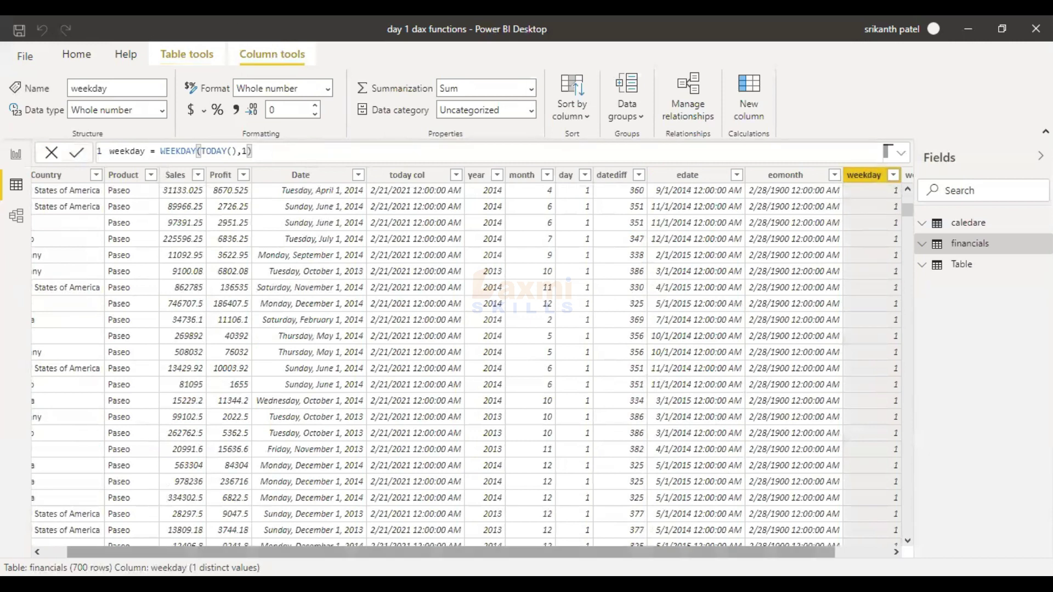
scroll(587, 419, "right", 1)
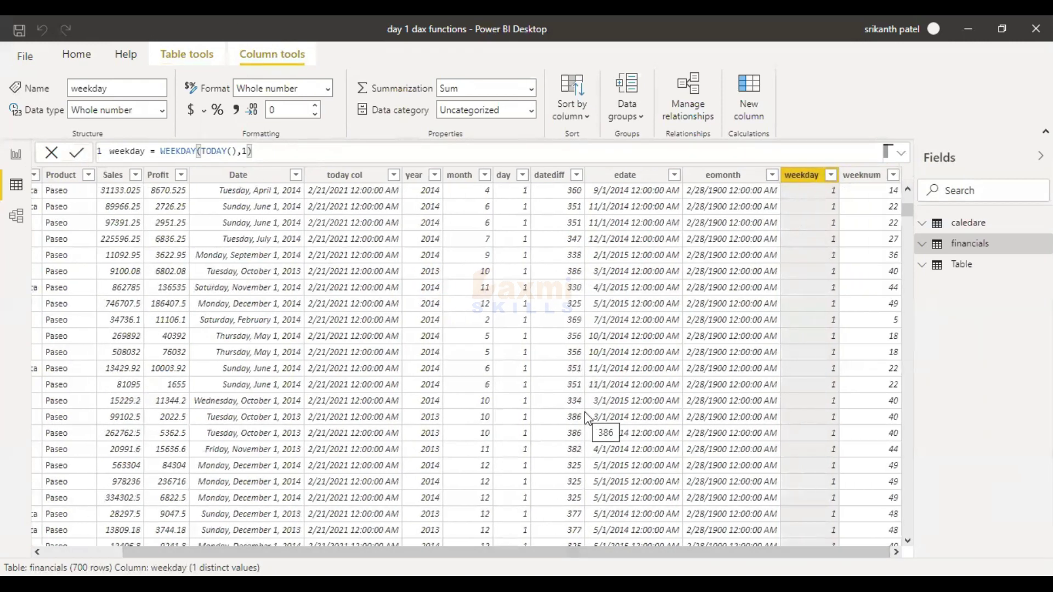